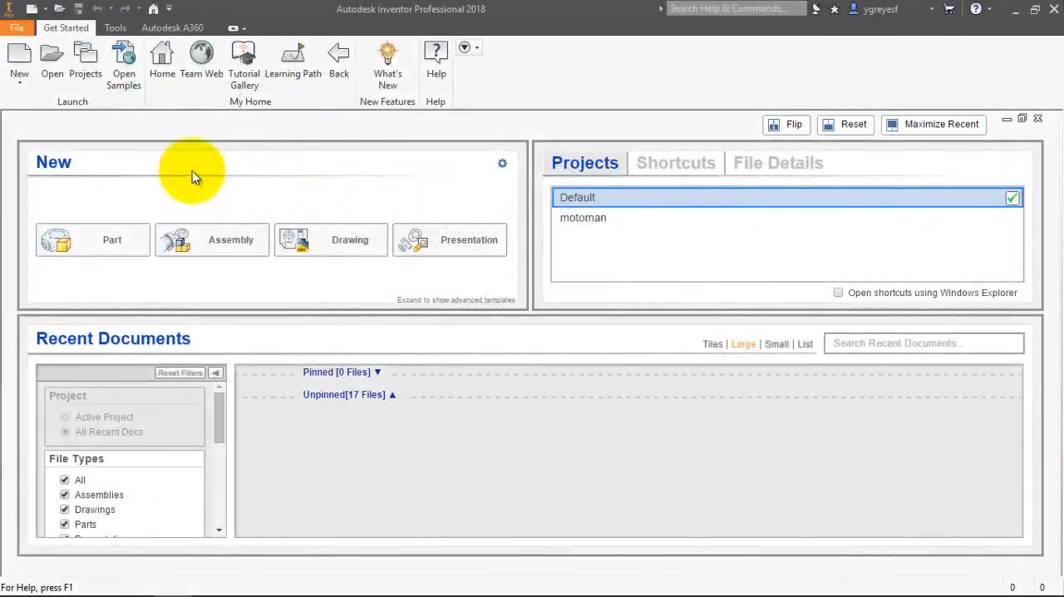
Create a new part from the metric Standard (mm).ipt template.
{"action": "left_click", "coordinate": [14, 55]}
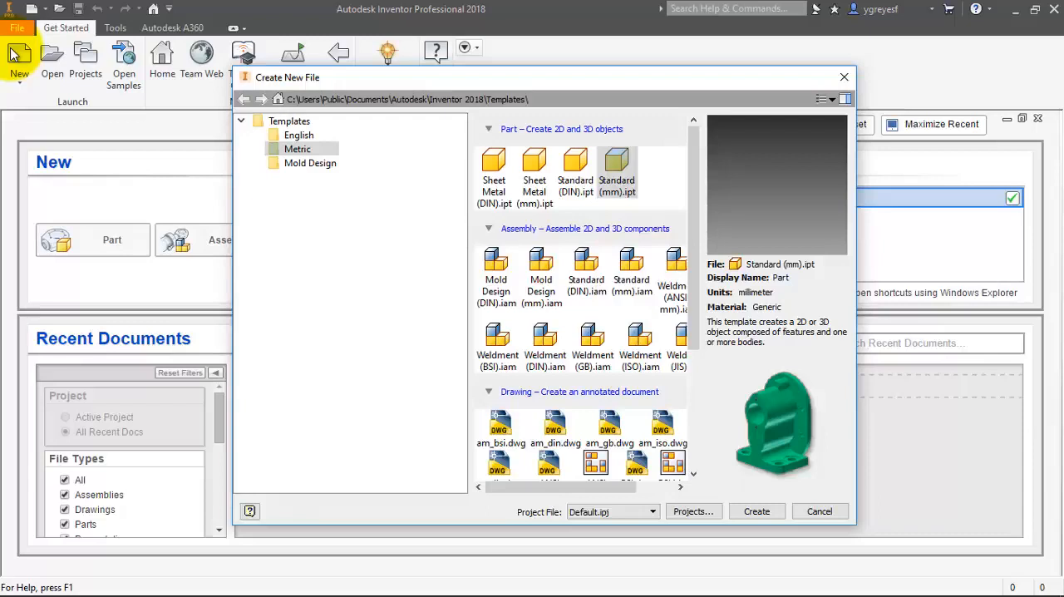
{"action": "left_click", "coordinate": [314, 137]}
{"action": "left_click", "coordinate": [312, 148]}
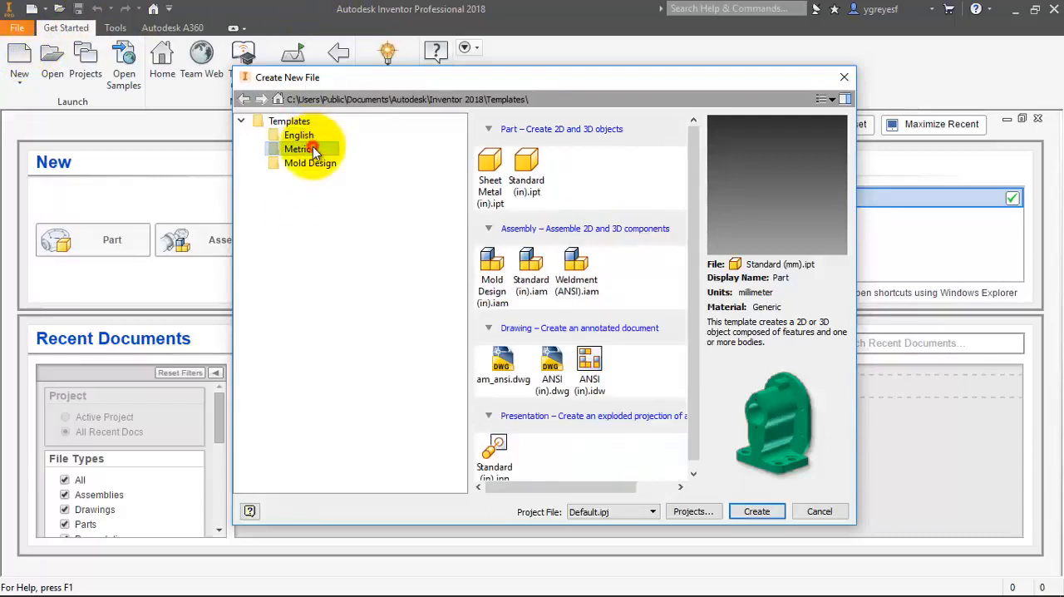
{"action": "left_click", "coordinate": [320, 135]}
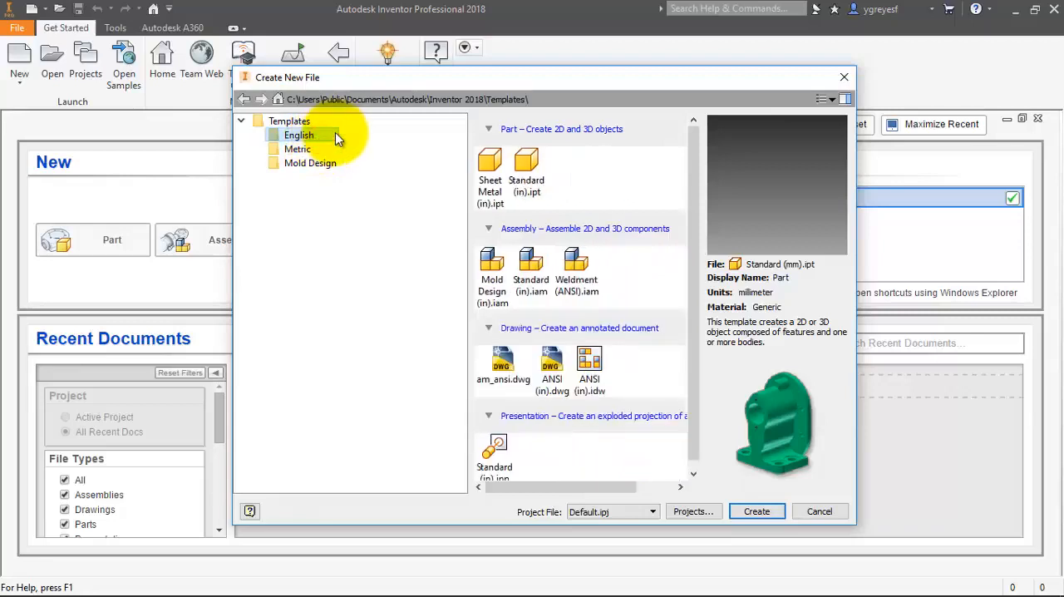
{"action": "left_click", "coordinate": [320, 149]}
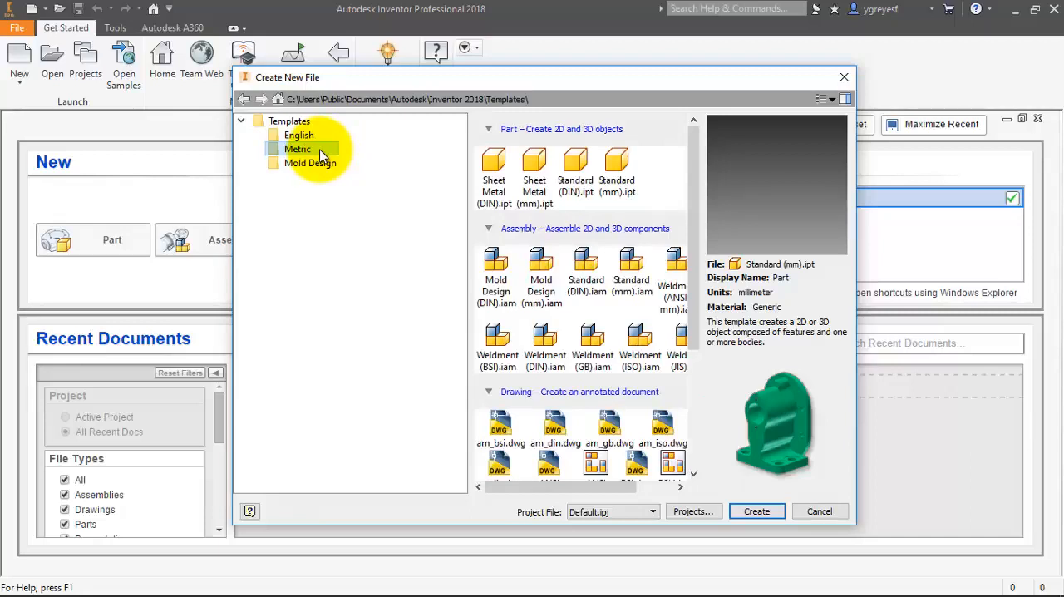
{"action": "left_click", "coordinate": [629, 185]}
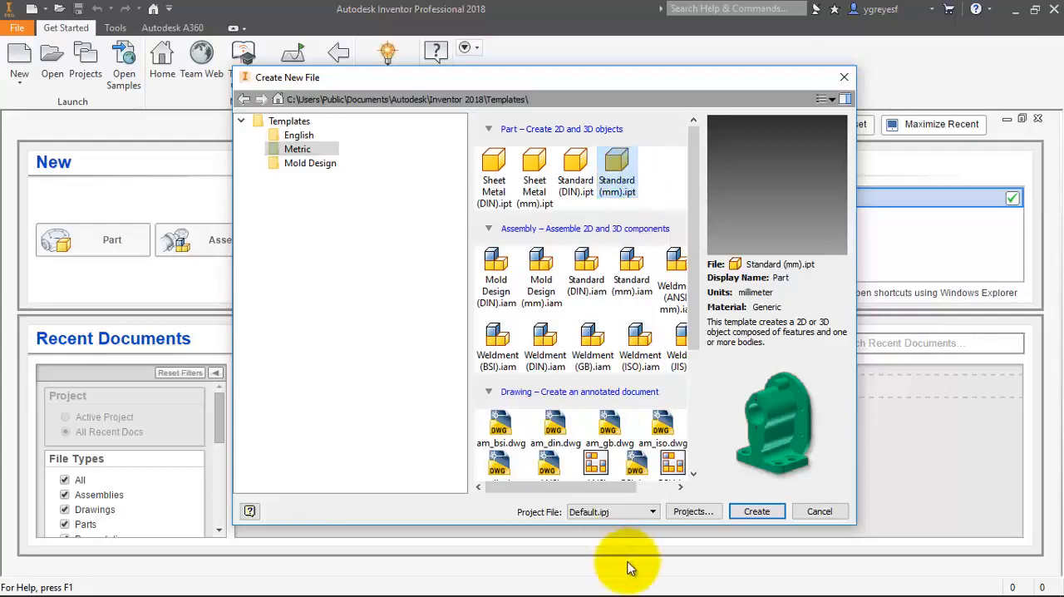
{"action": "left_click", "coordinate": [756, 511]}
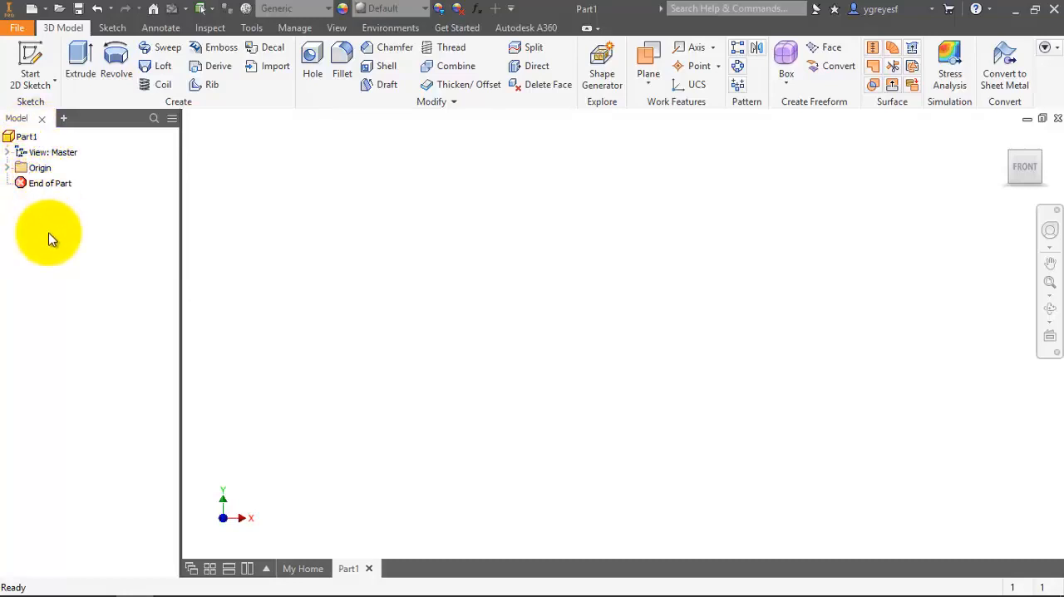
Expand the part's Origin folder and start a 2D sketch on the XY plane.
{"action": "left_click", "coordinate": [7, 167]}
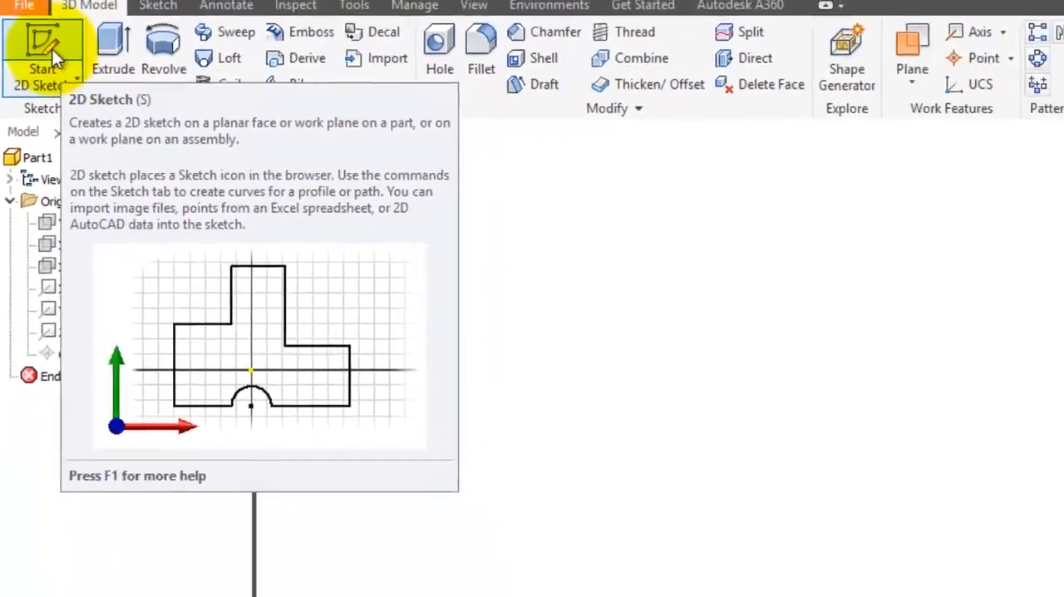
{"action": "left_click", "coordinate": [65, 38]}
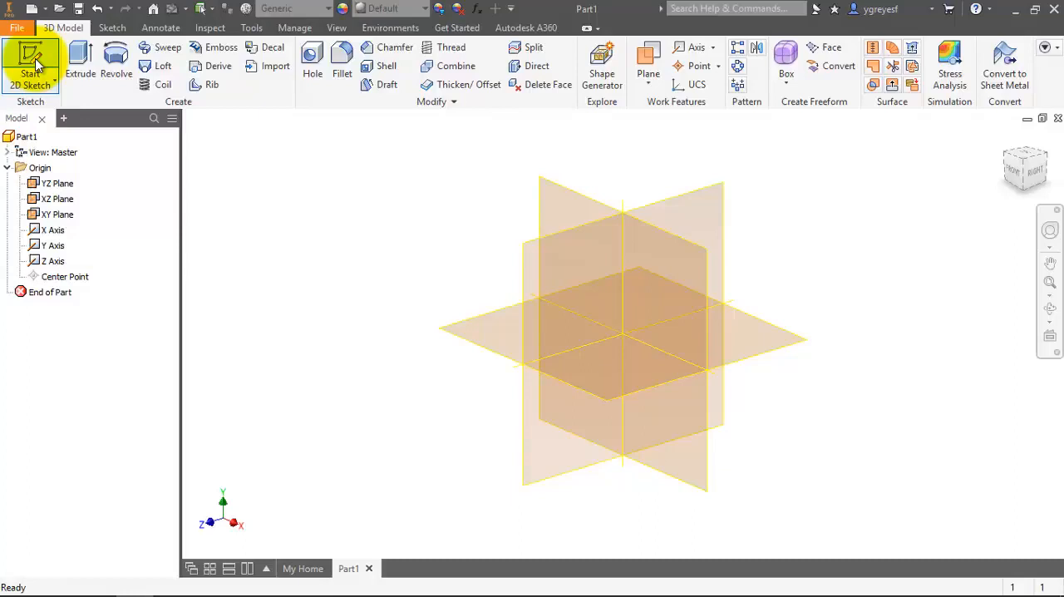
{"action": "left_click", "coordinate": [35, 67]}
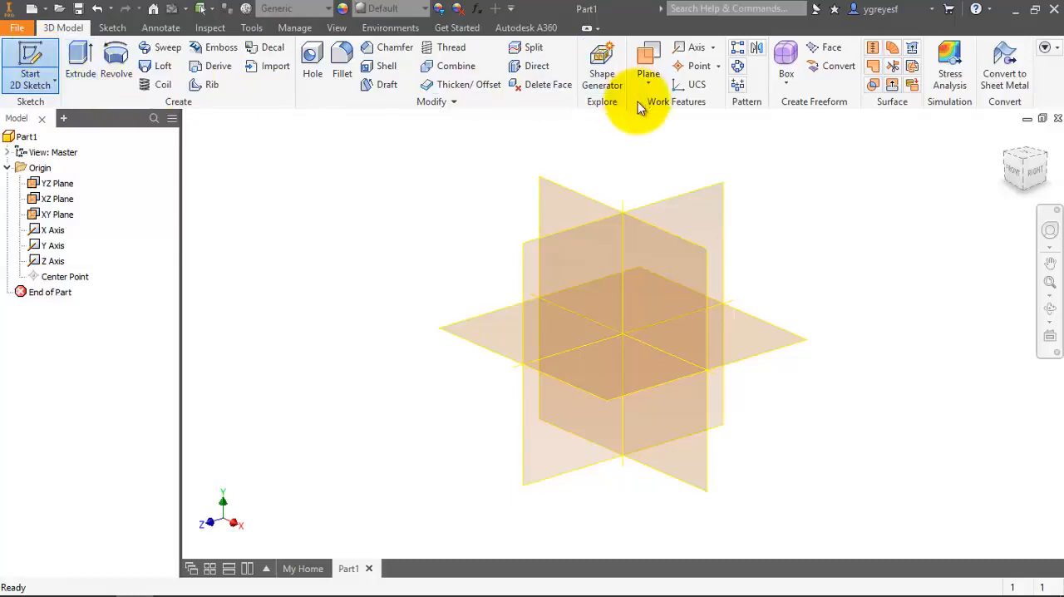
{"action": "left_click", "coordinate": [578, 201]}
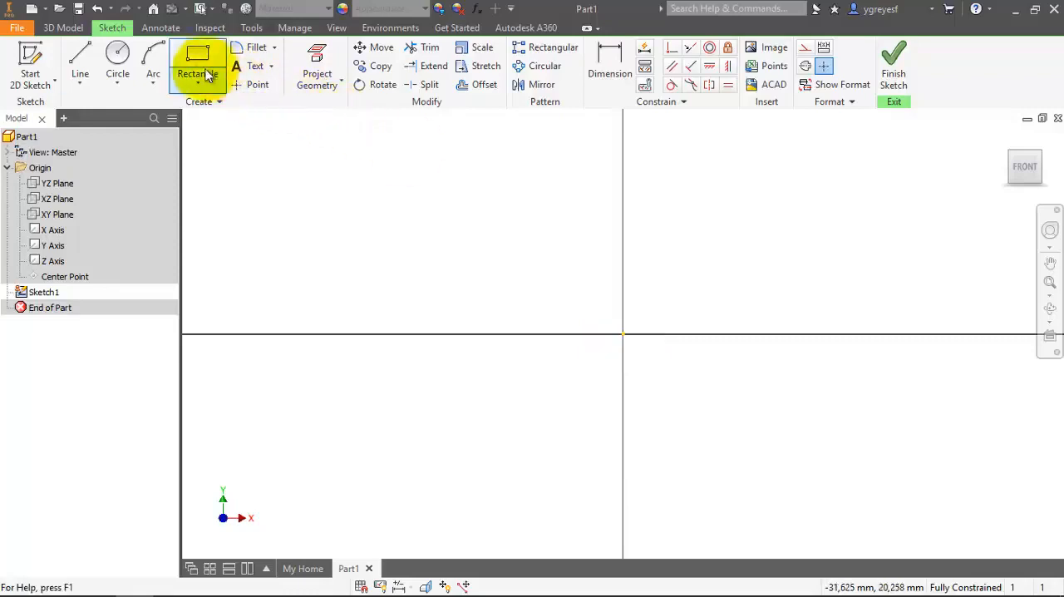
Sketch a circle with a diameter of 56 mm centred on the origin.
{"action": "left_click", "coordinate": [107, 48]}
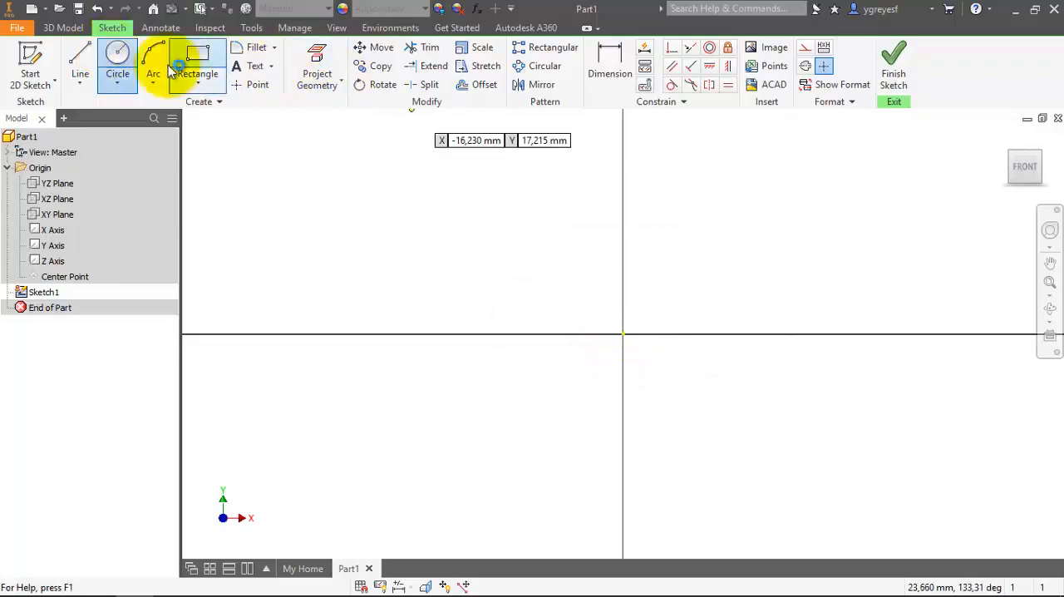
{"action": "left_click", "coordinate": [121, 52]}
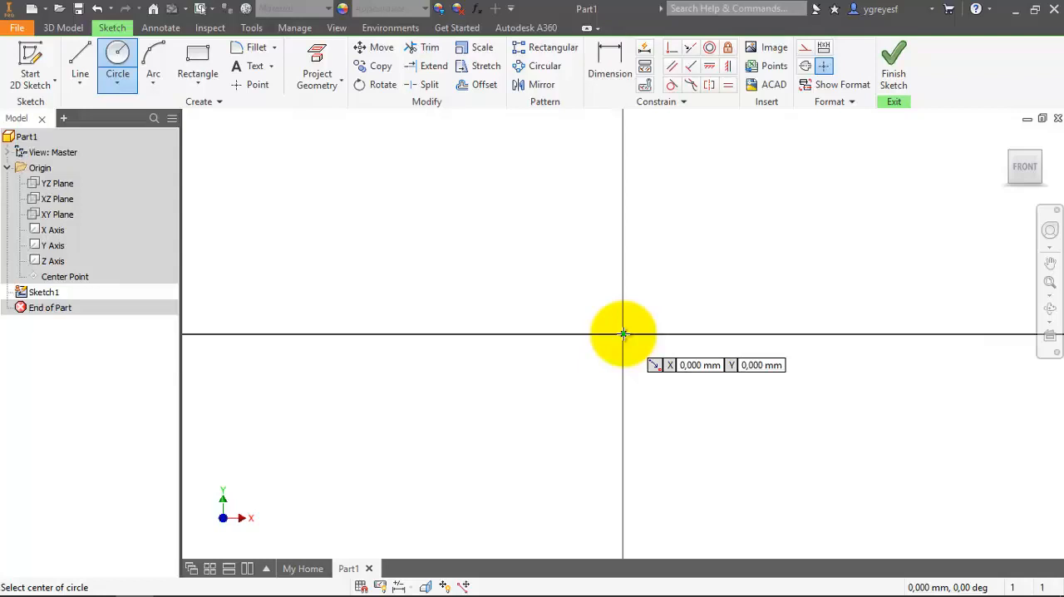
{"action": "left_click", "coordinate": [623, 334]}
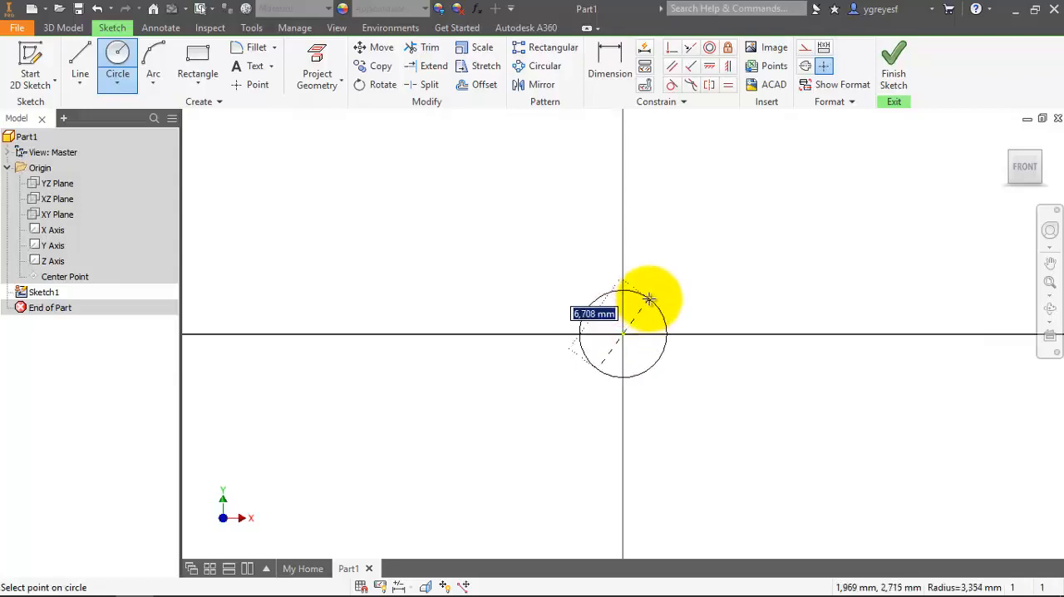
{"action": "type", "text": "56"}
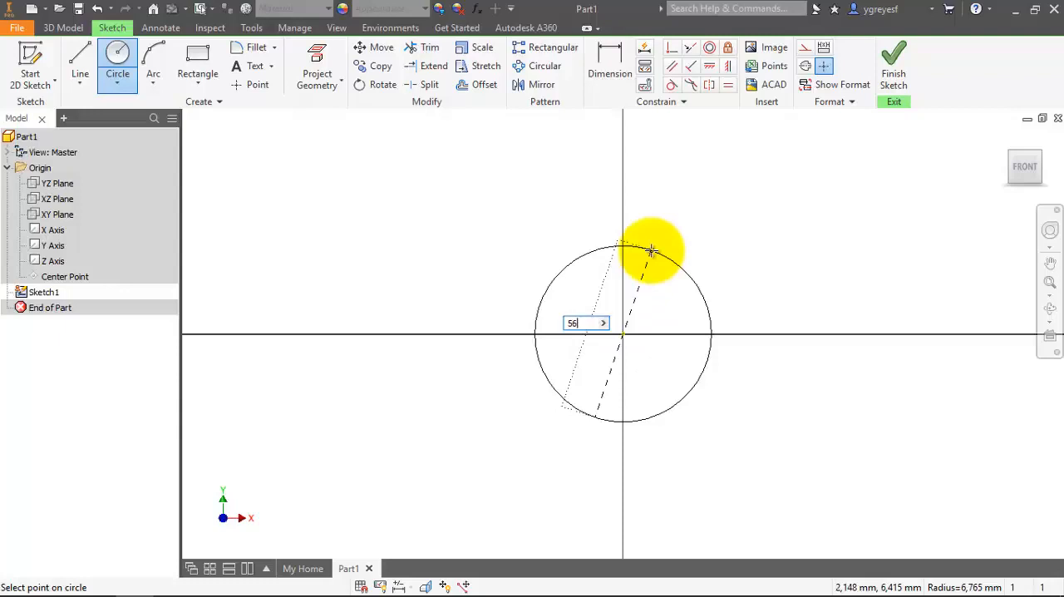
{"action": "key", "text": "Return"}
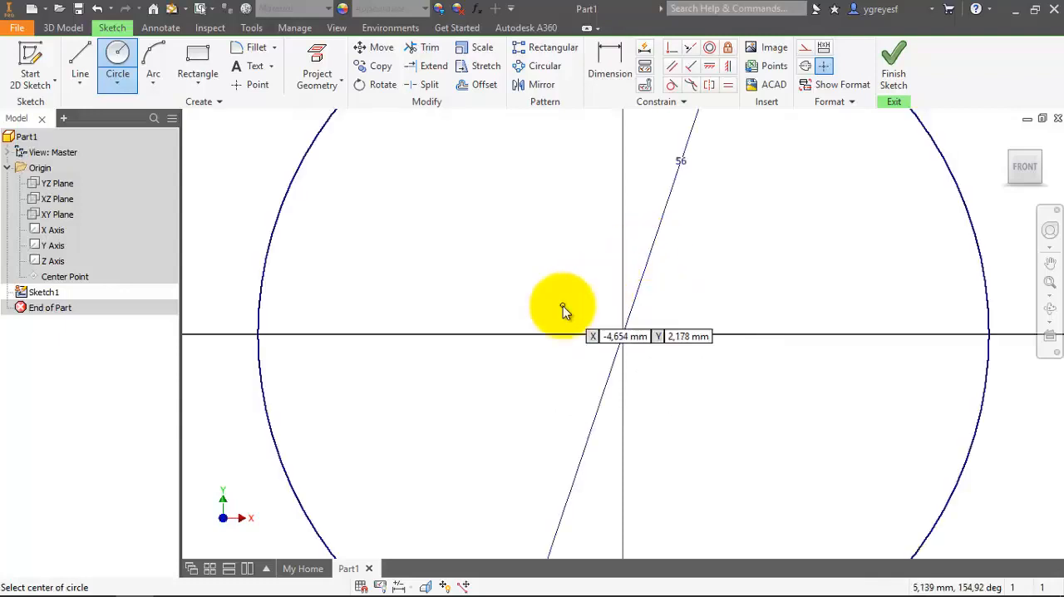
{"action": "key", "text": "Escape"}
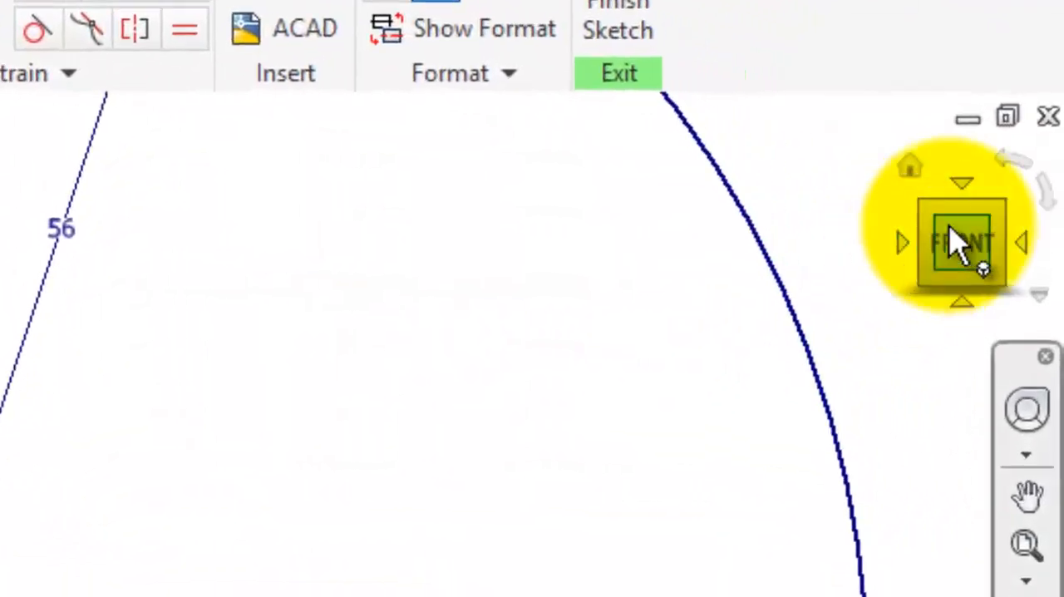
Add a concentric circle with a diameter of 100 mm centred on the origin.
{"action": "left_click", "coordinate": [956, 249]}
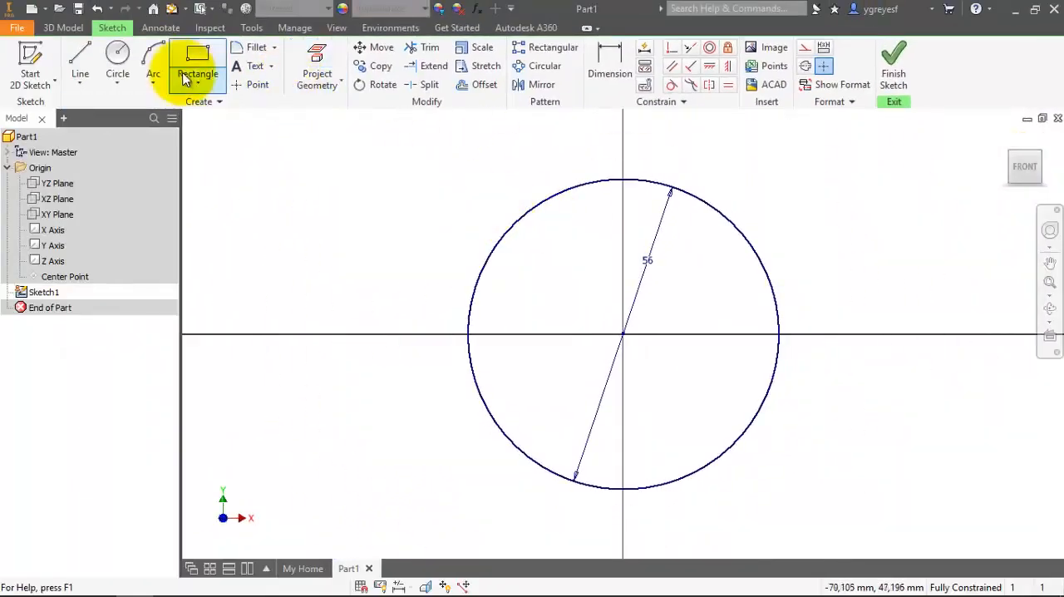
{"action": "left_click", "coordinate": [115, 63]}
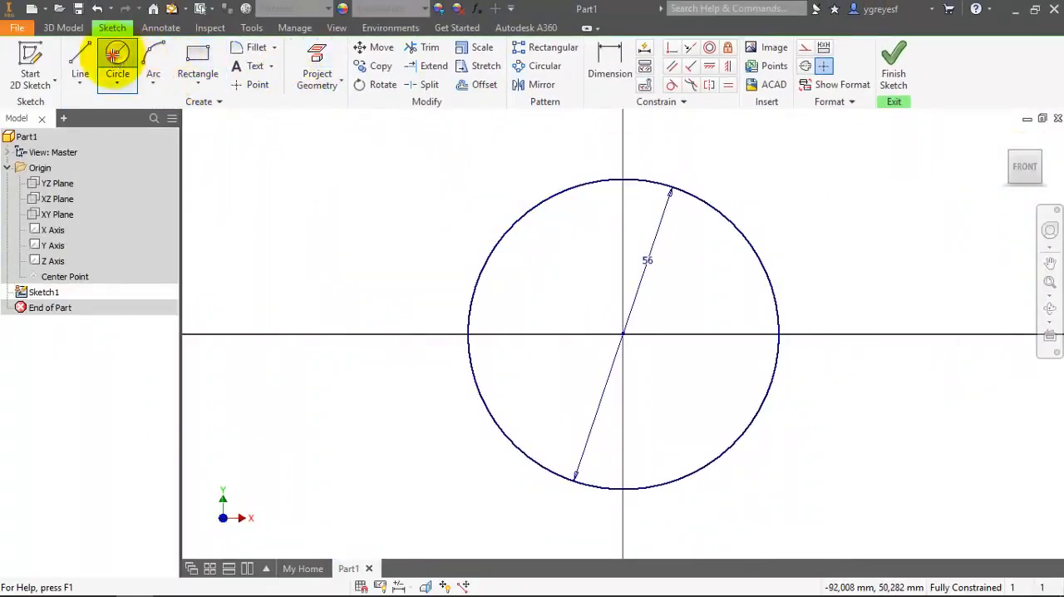
{"action": "left_click", "coordinate": [624, 335]}
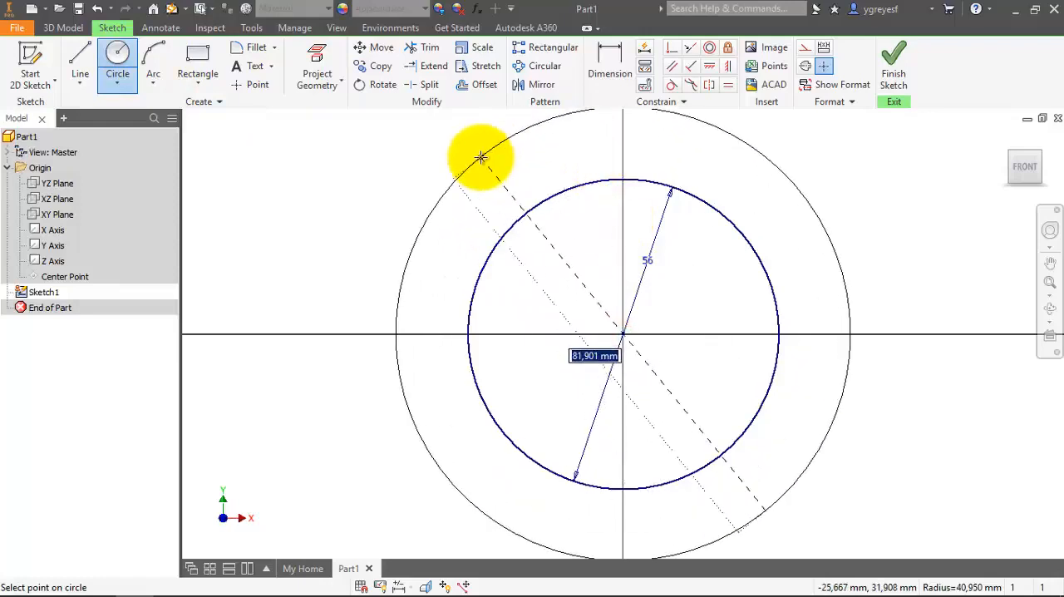
{"action": "type", "text": "100"}
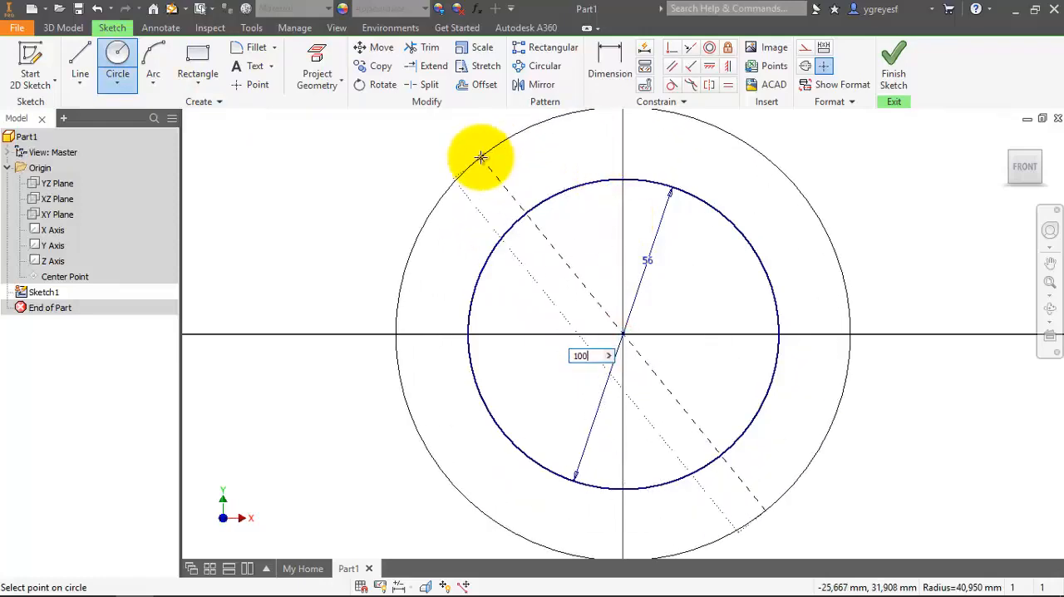
{"action": "key", "text": "Return"}
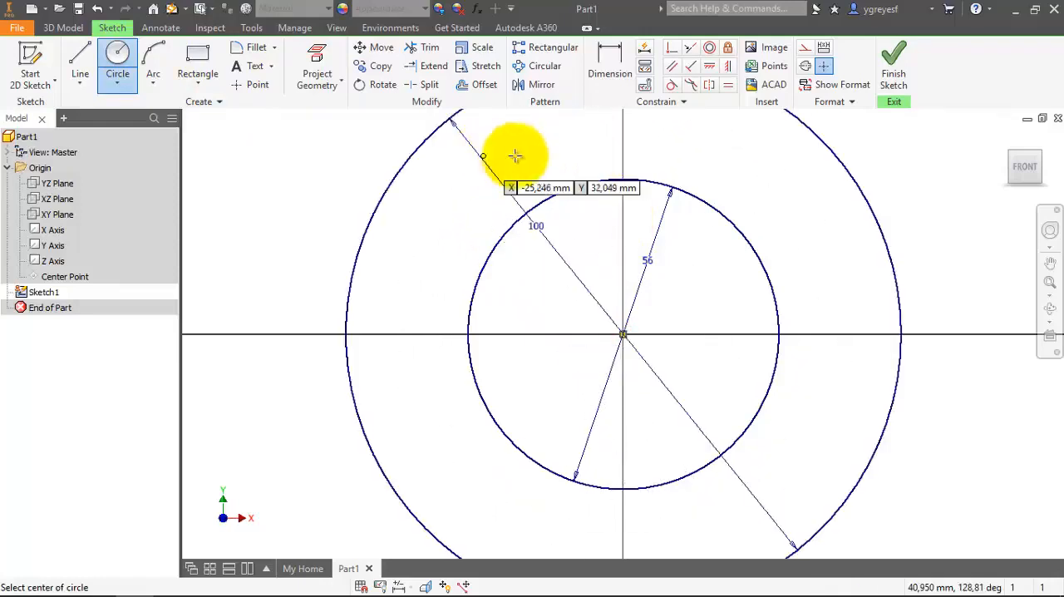
Sketch a 25 mm diameter circle centred about 240 mm to the right of and 17 mm above the origin.
{"action": "scroll", "coordinate": [253, 460], "scroll_direction": "down", "scroll_amount": 5}
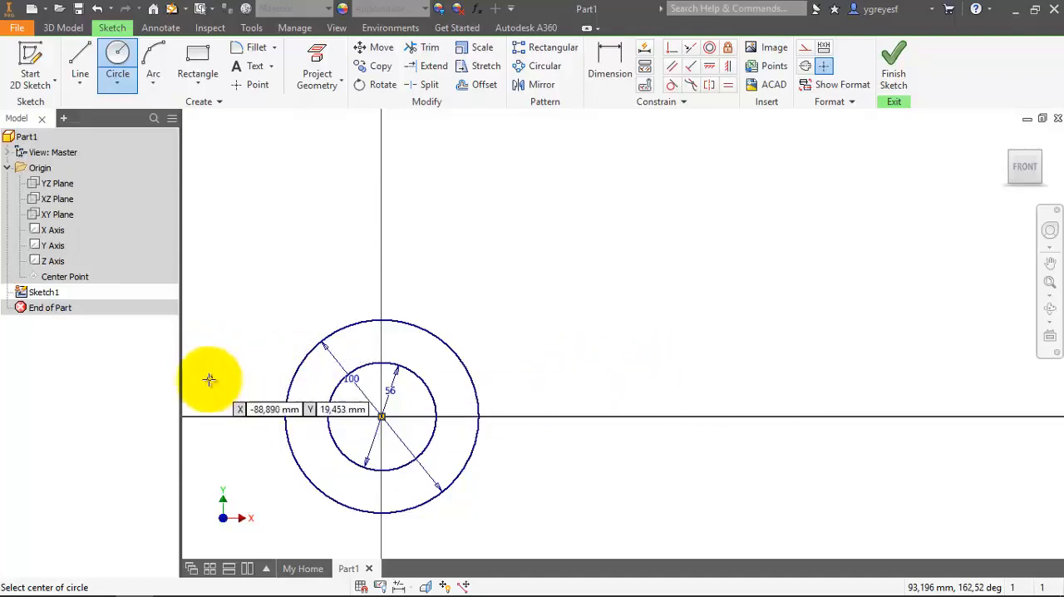
{"action": "scroll", "coordinate": [203, 401], "scroll_direction": "down", "scroll_amount": 4}
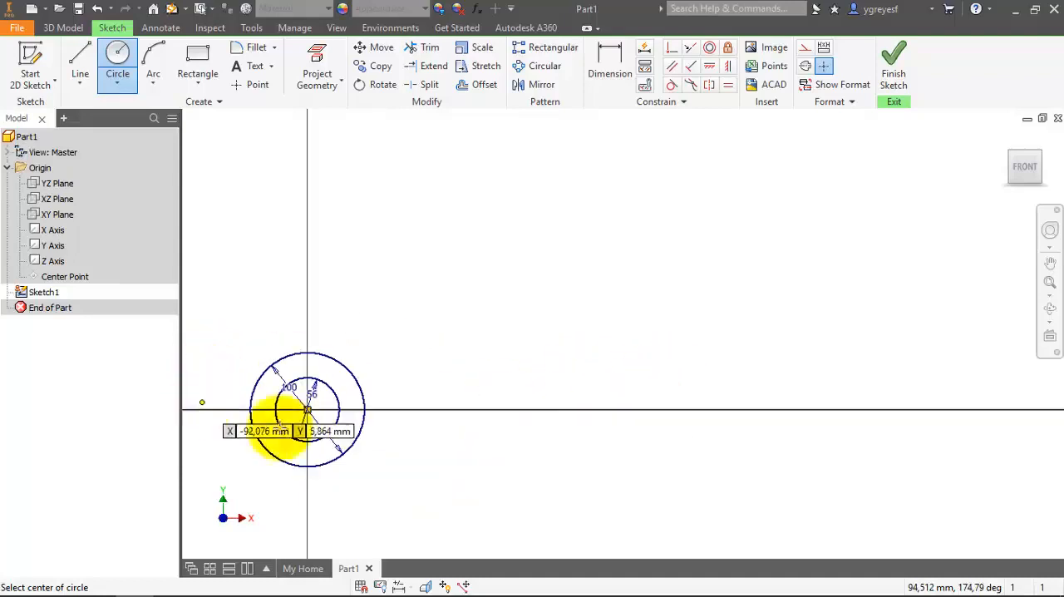
{"action": "left_click", "coordinate": [581, 389]}
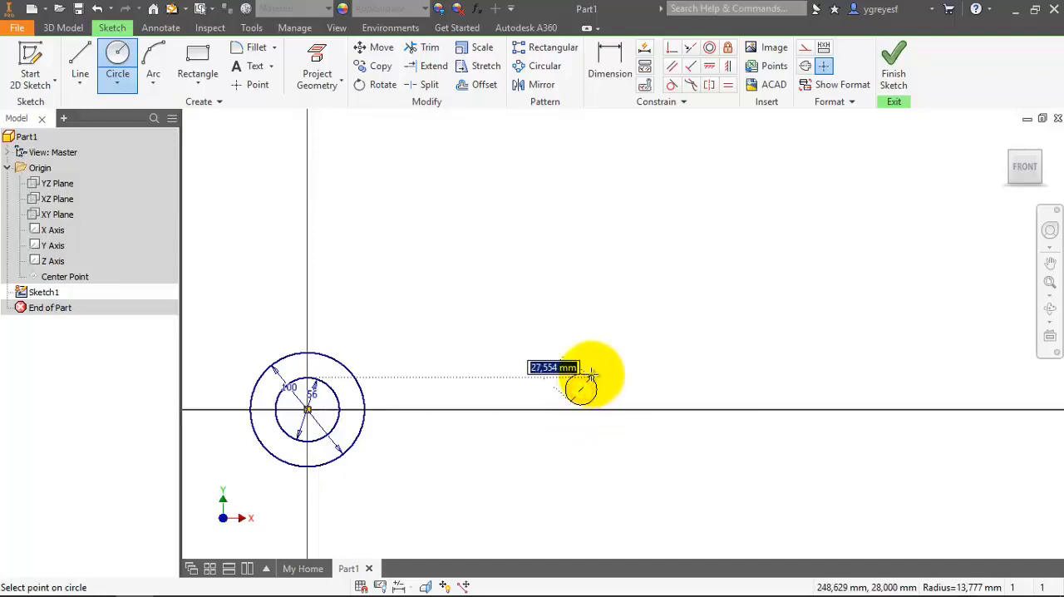
{"action": "type", "text": "25"}
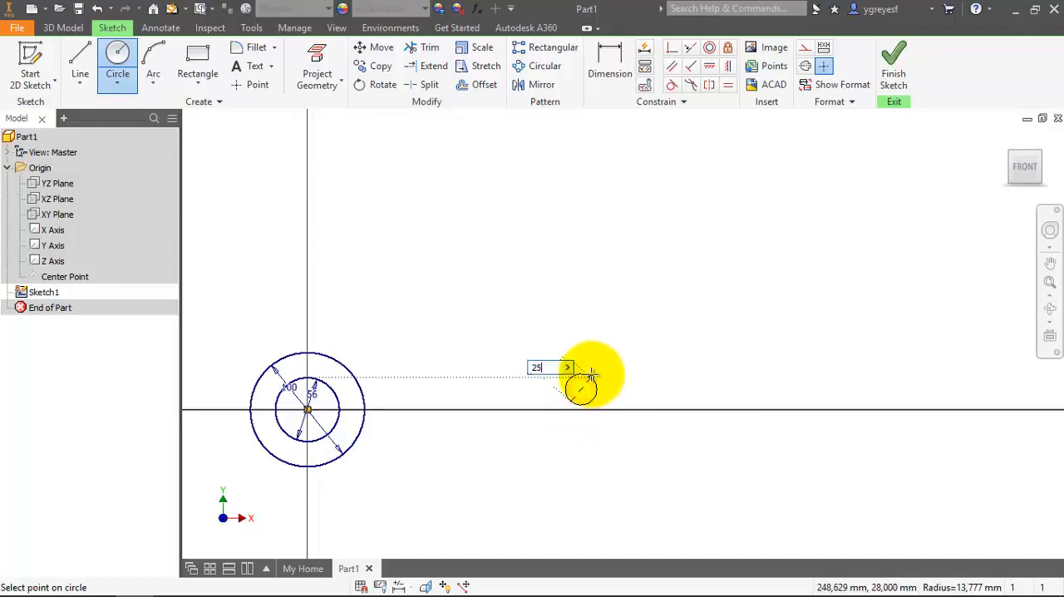
{"action": "key", "text": "Return"}
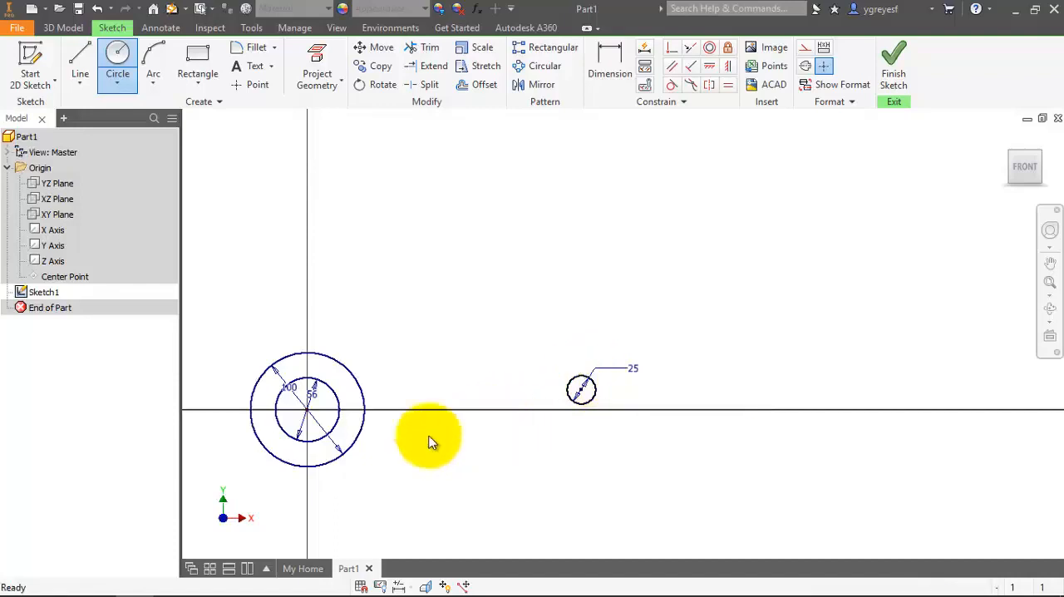
{"action": "key", "text": "Escape"}
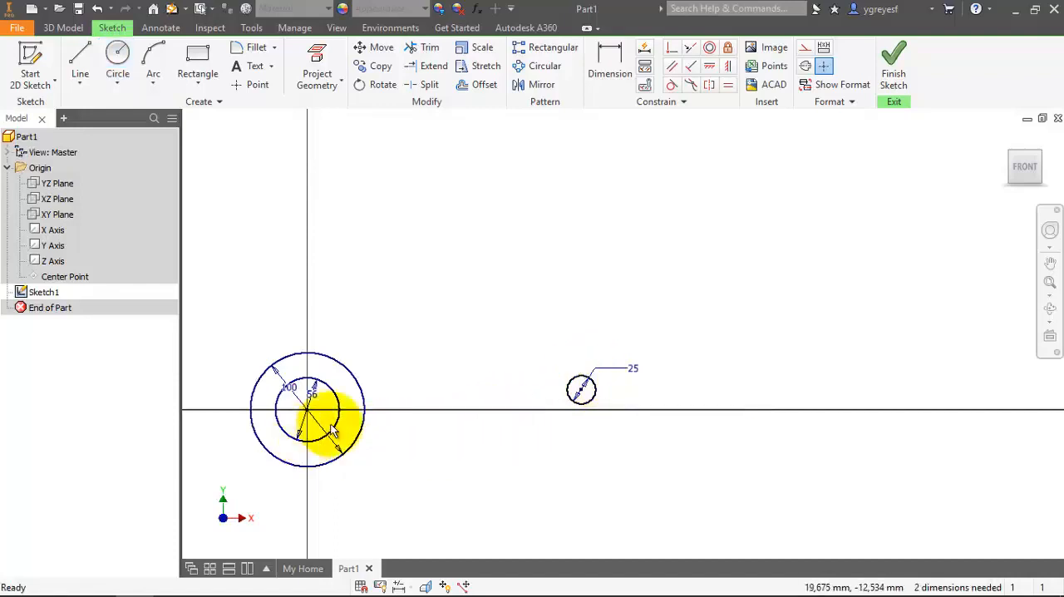
{"action": "left_click", "coordinate": [594, 399]}
{"action": "left_click", "coordinate": [519, 524]}
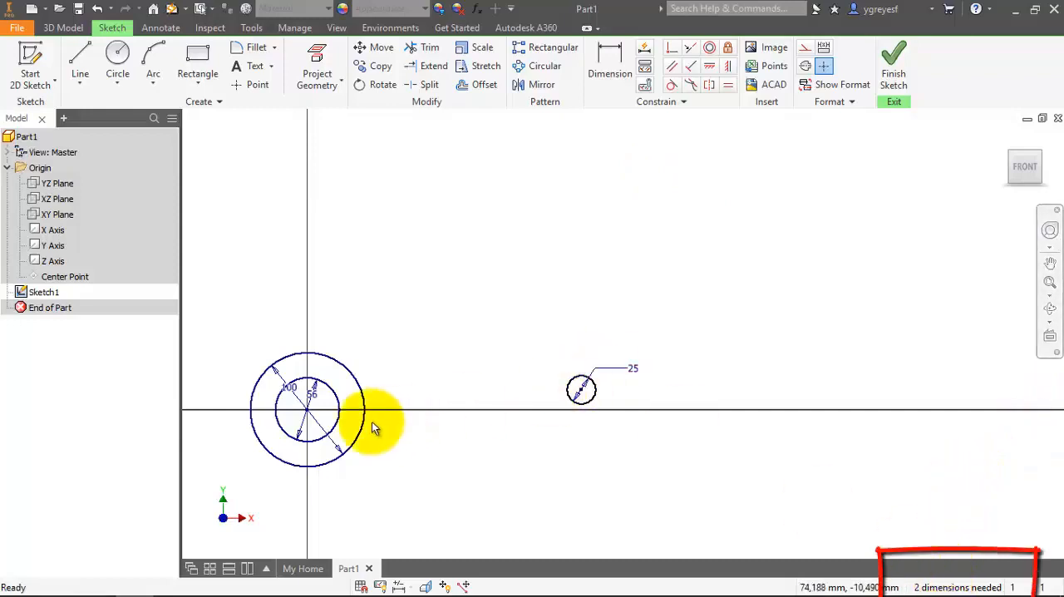
{"action": "left_click", "coordinate": [307, 411]}
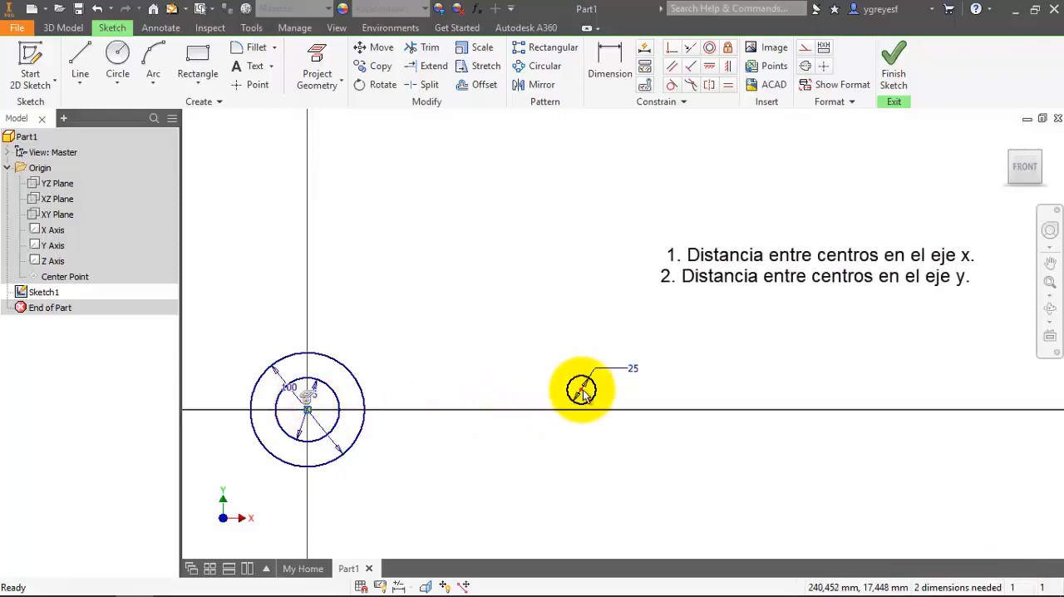
{"action": "mouse_move", "coordinate": [583, 389]}
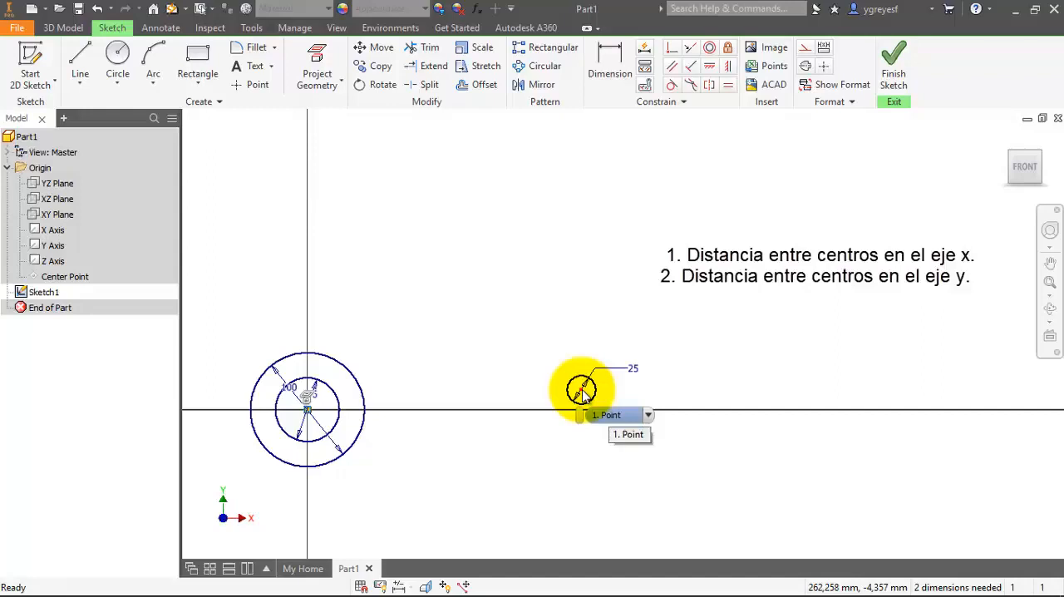
{"action": "left_click", "coordinate": [509, 325]}
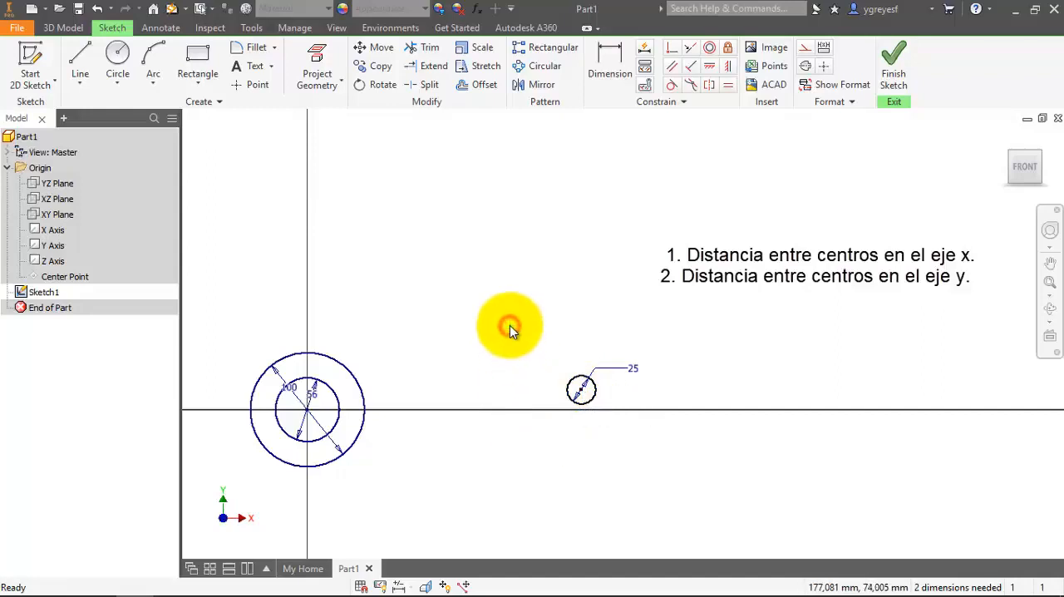
Dimension the horizontal distance between the origin and the 25 mm circle's centre at 216 mm.
{"action": "left_click", "coordinate": [614, 56]}
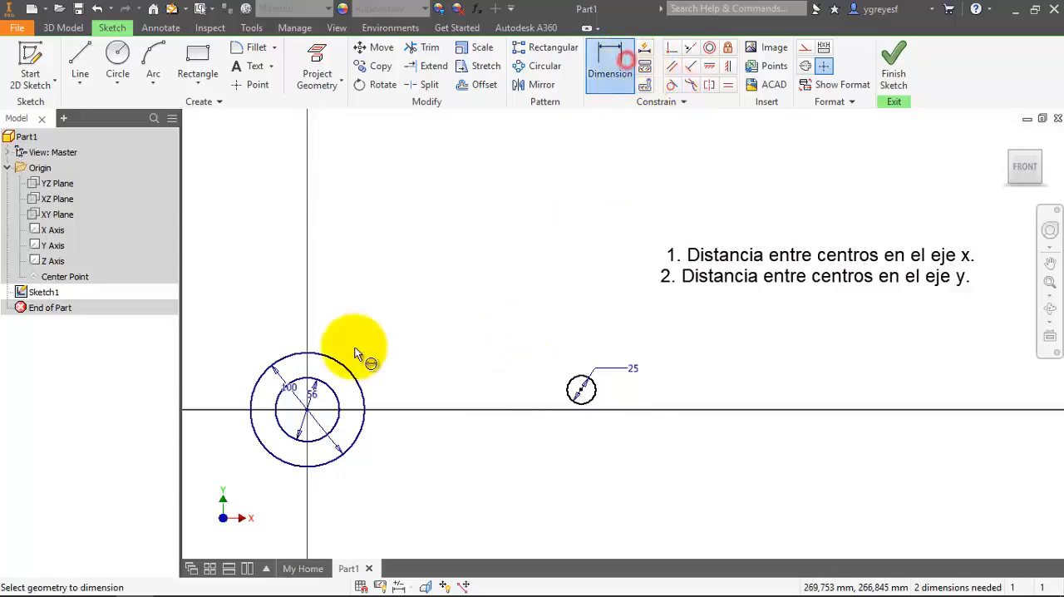
{"action": "left_click", "coordinate": [308, 408]}
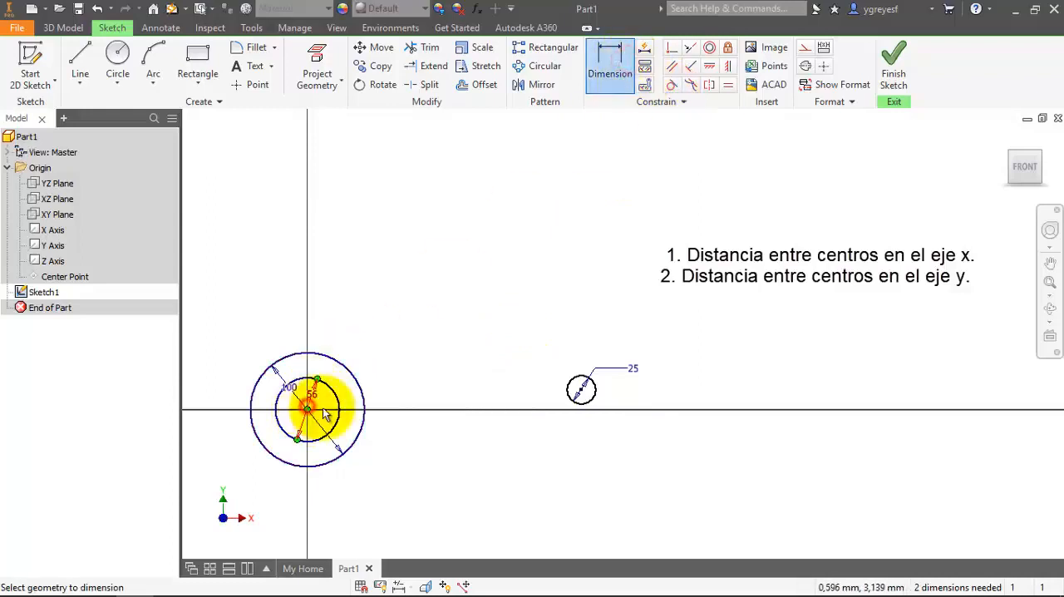
{"action": "left_click", "coordinate": [581, 390]}
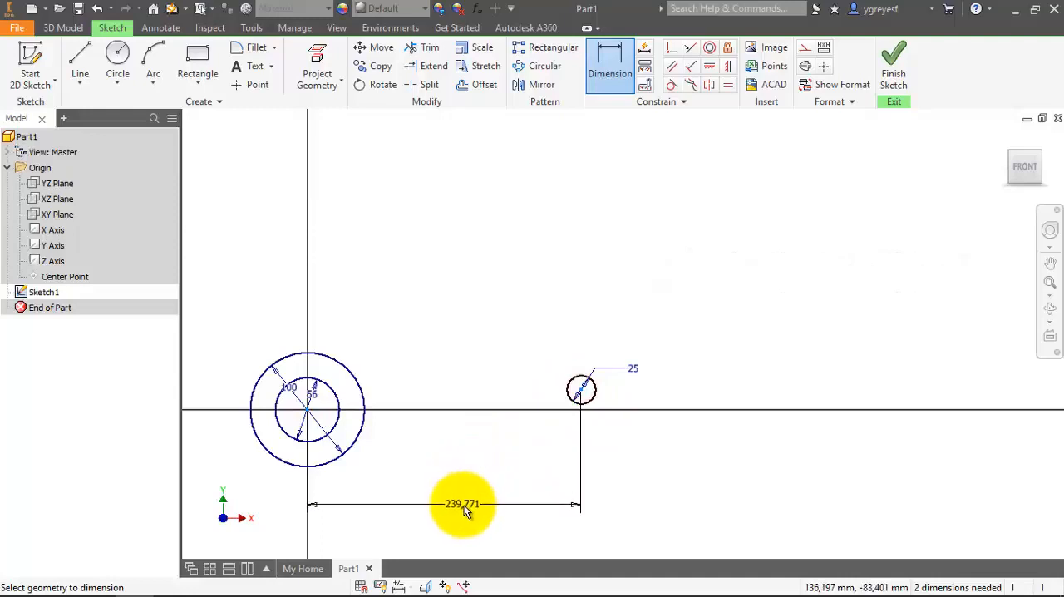
{"action": "left_click", "coordinate": [455, 508]}
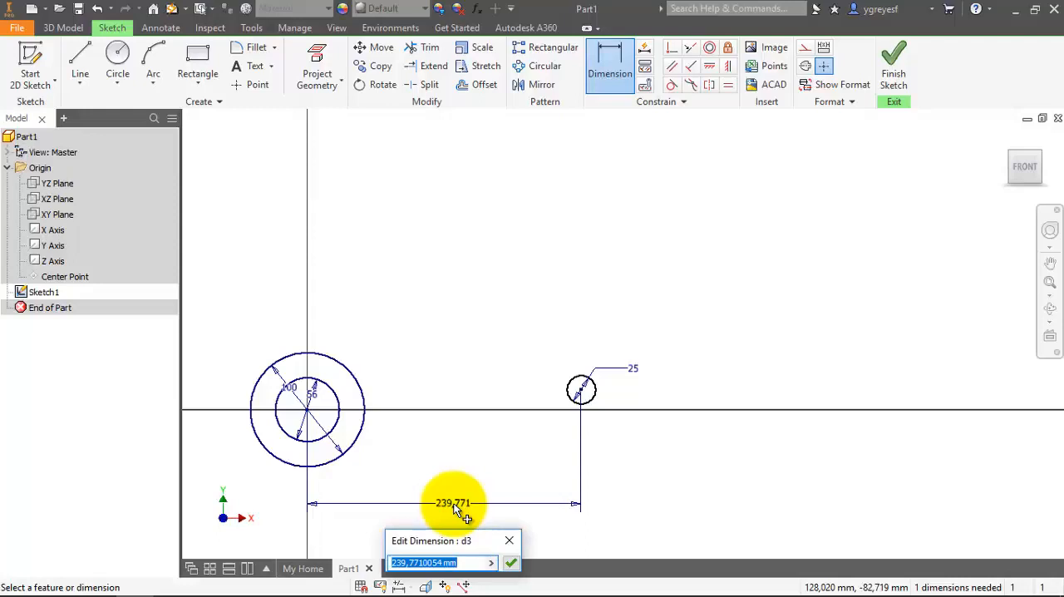
{"action": "type", "text": "216"}
{"action": "key", "text": "Return"}
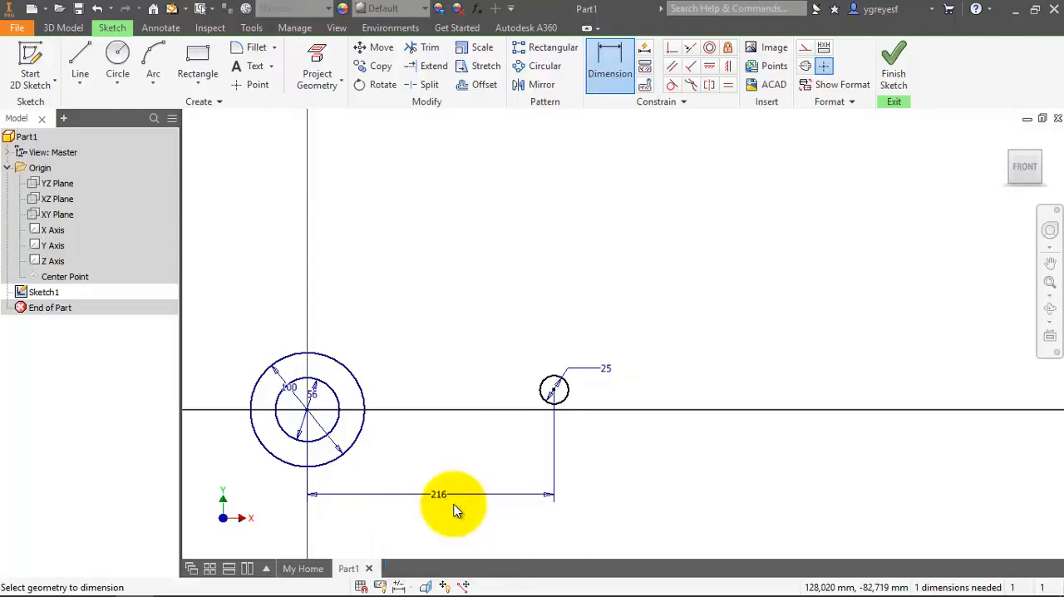
{"action": "key", "text": "Escape"}
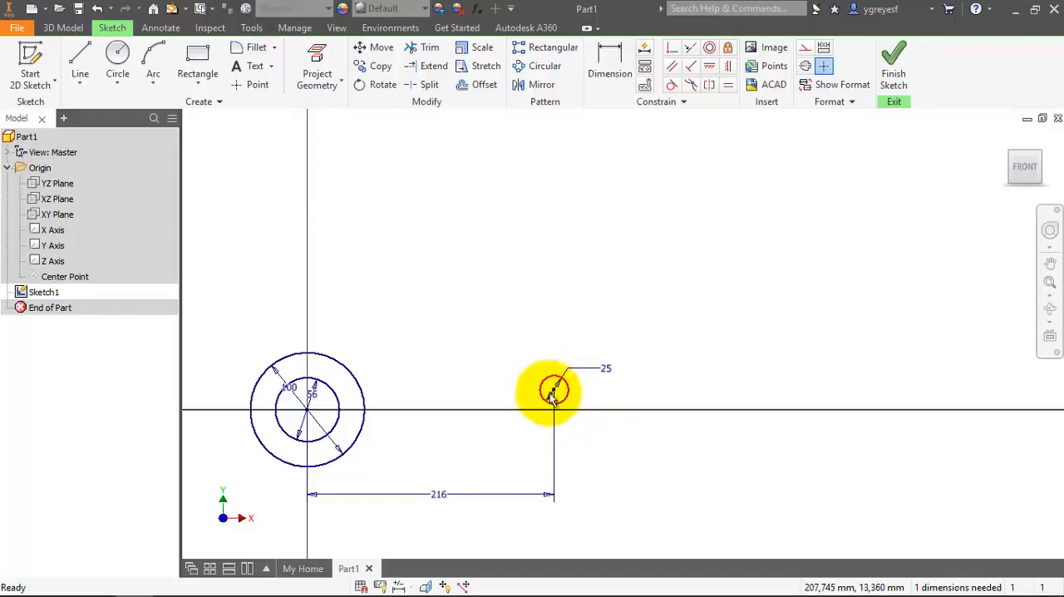
Move the 25 mm circle upward and align its centre with the origin using a Horizontal constraint.
{"action": "left_click_drag", "start_coordinate": [553, 390], "coordinate": [368, 327]}
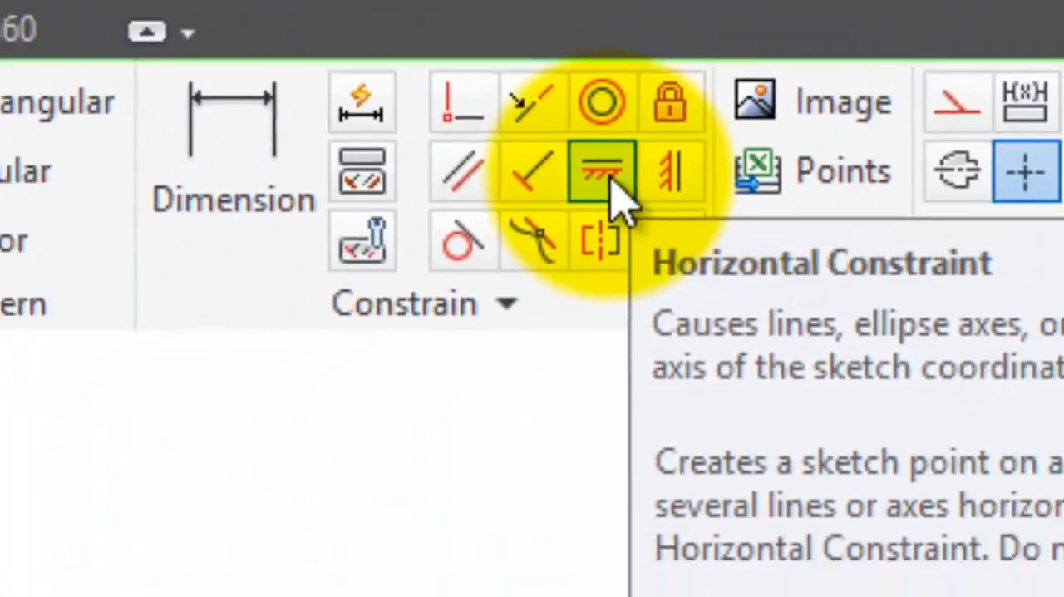
{"action": "left_click", "coordinate": [605, 199]}
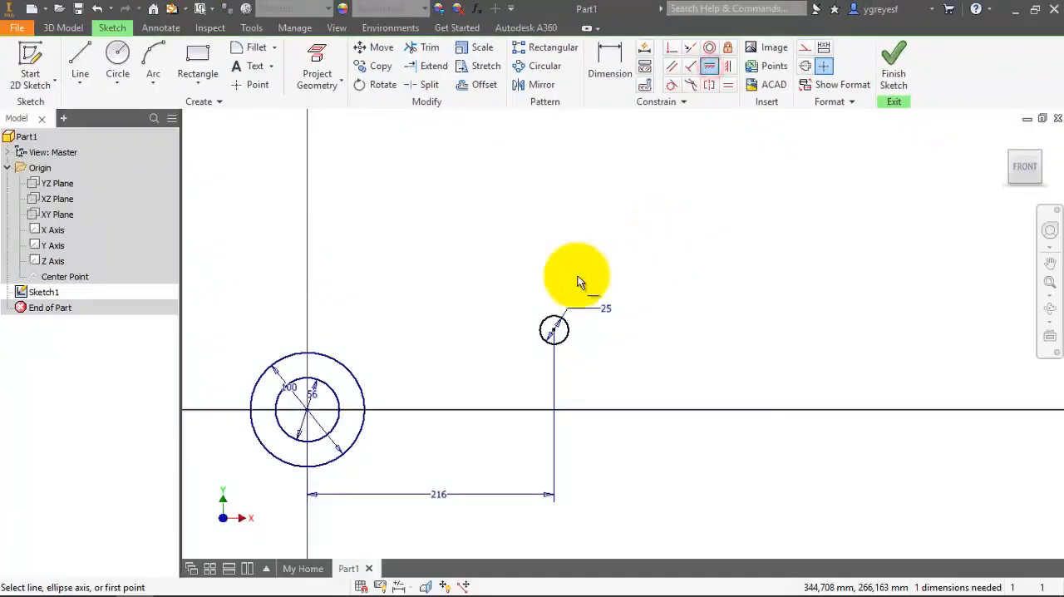
{"action": "left_click", "coordinate": [554, 331]}
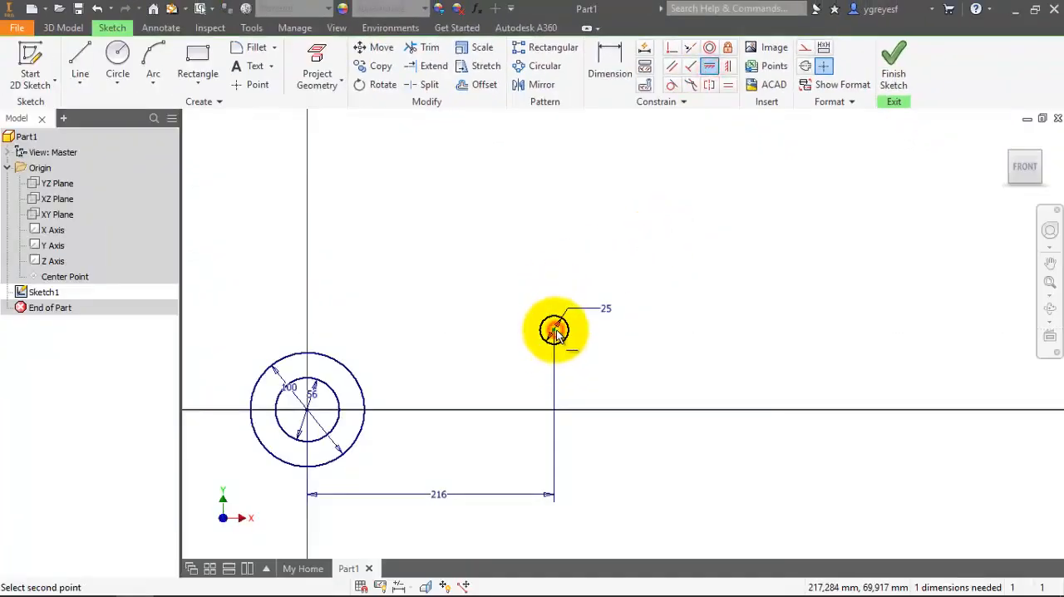
{"action": "left_click", "coordinate": [307, 412]}
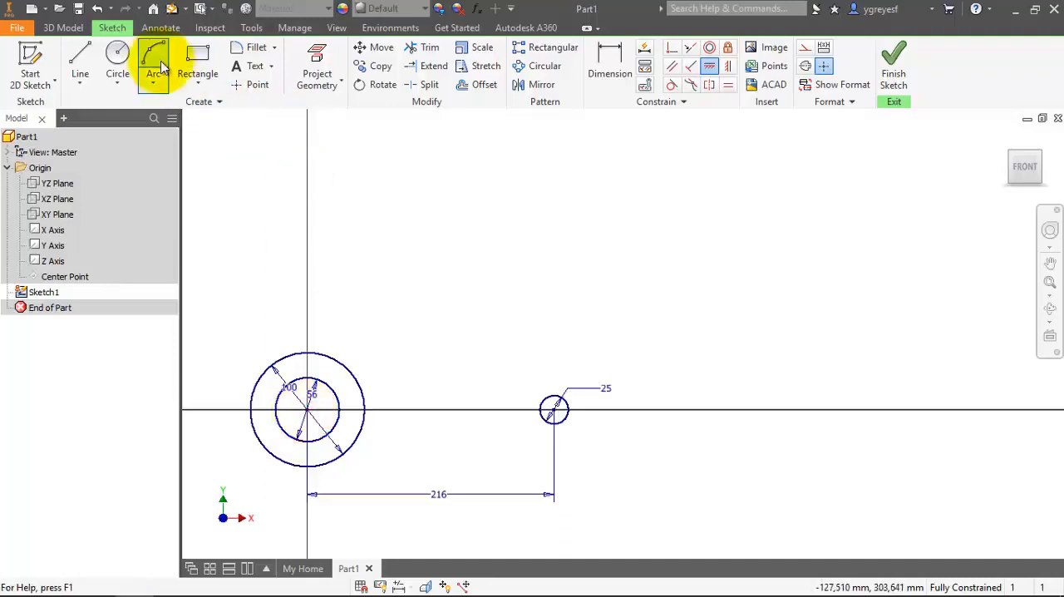
Sketch a 100 mm diameter circle concentric with the 25 mm circle.
{"action": "left_click", "coordinate": [119, 56]}
{"action": "left_click", "coordinate": [119, 55]}
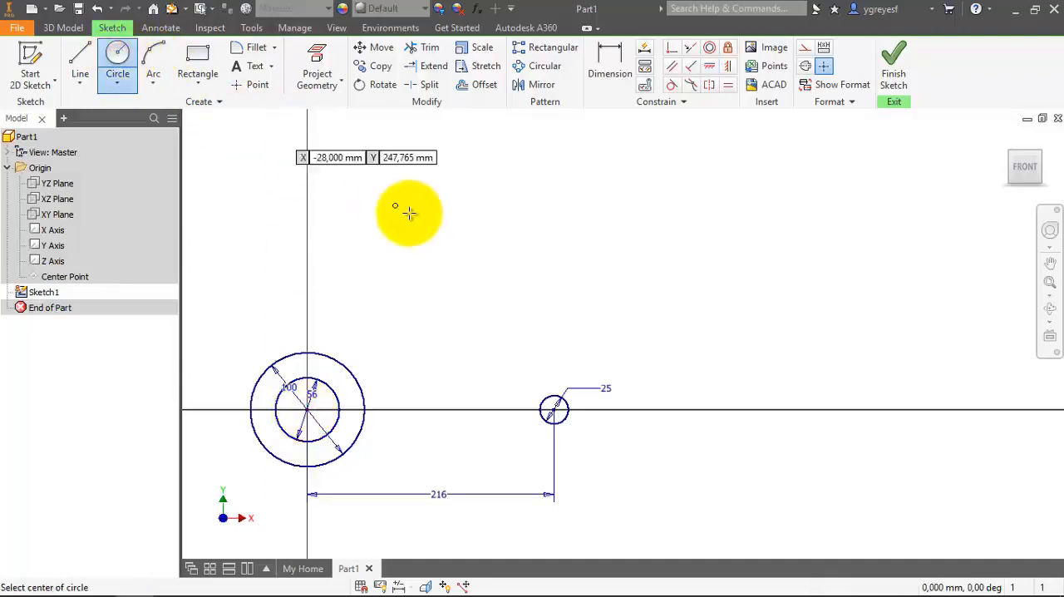
{"action": "left_click", "coordinate": [555, 409]}
{"action": "type", "text": "100"}
{"action": "key", "text": "Tab"}
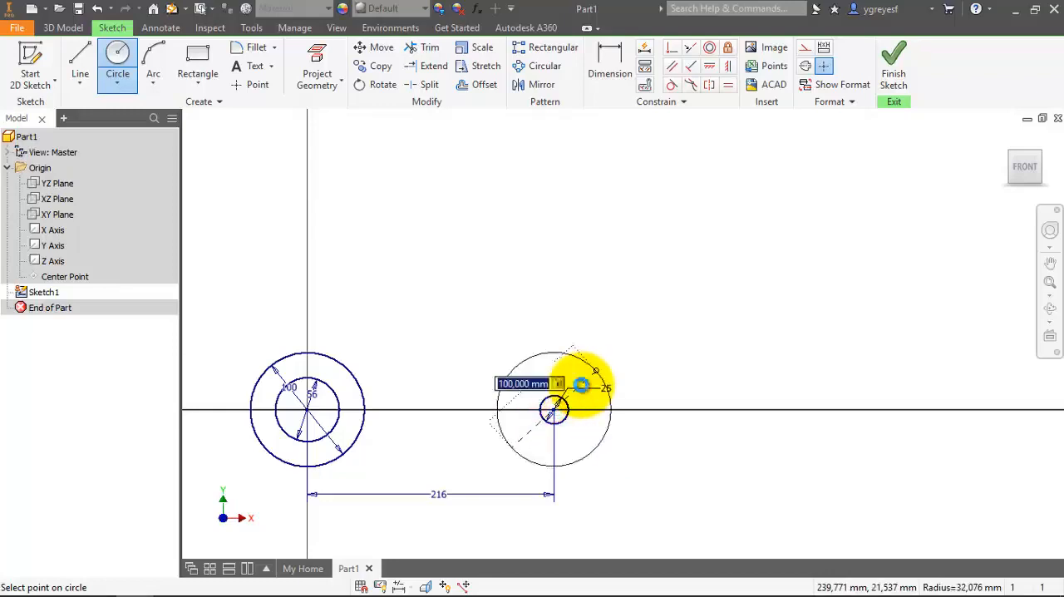
{"action": "key", "text": "Return"}
{"action": "key", "text": "Escape"}
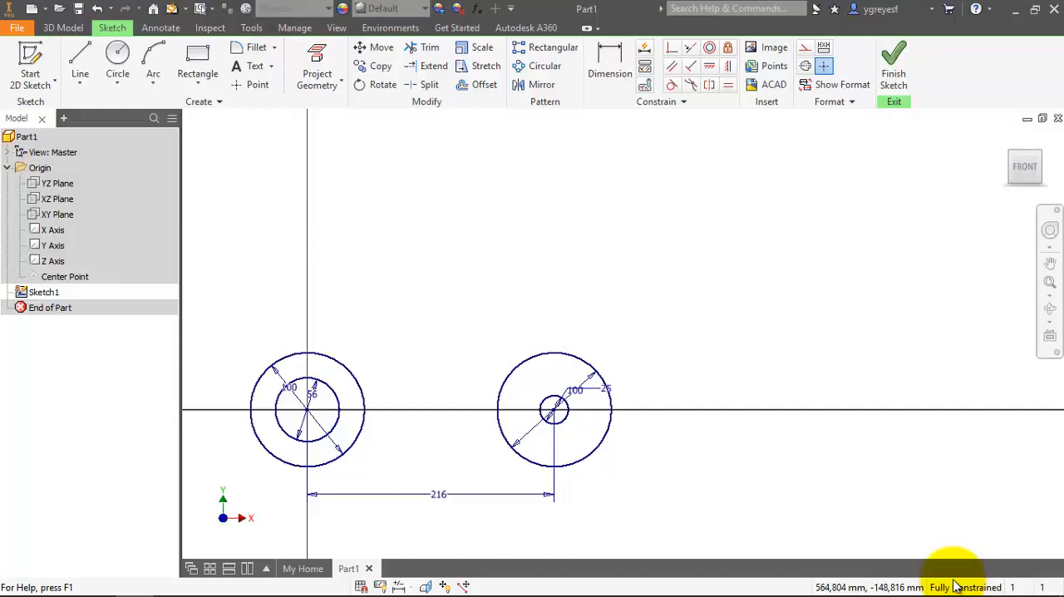
Draw a 266 mm radius center-point arc about the origin, from the right 100 mm circle's outermost point counterclockwise through about 115 degrees.
{"action": "left_click", "coordinate": [158, 57]}
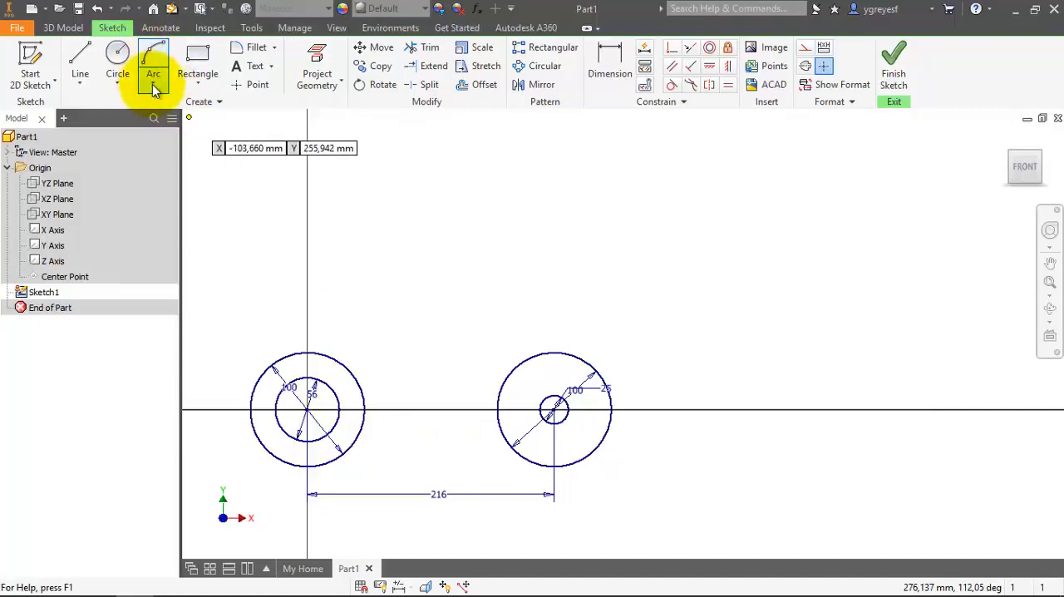
{"action": "left_click", "coordinate": [152, 84]}
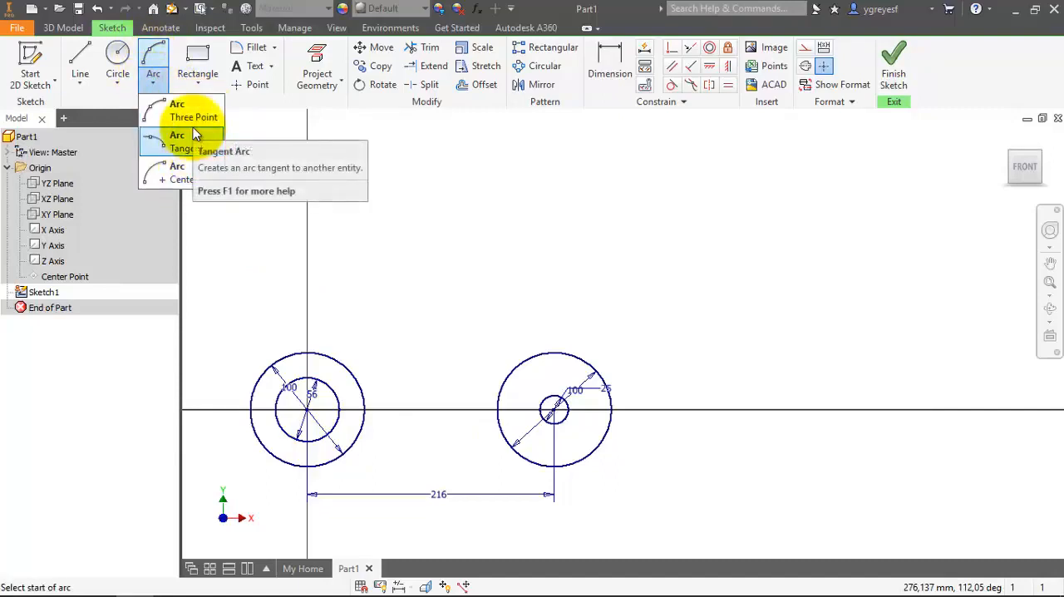
{"action": "left_click", "coordinate": [187, 174]}
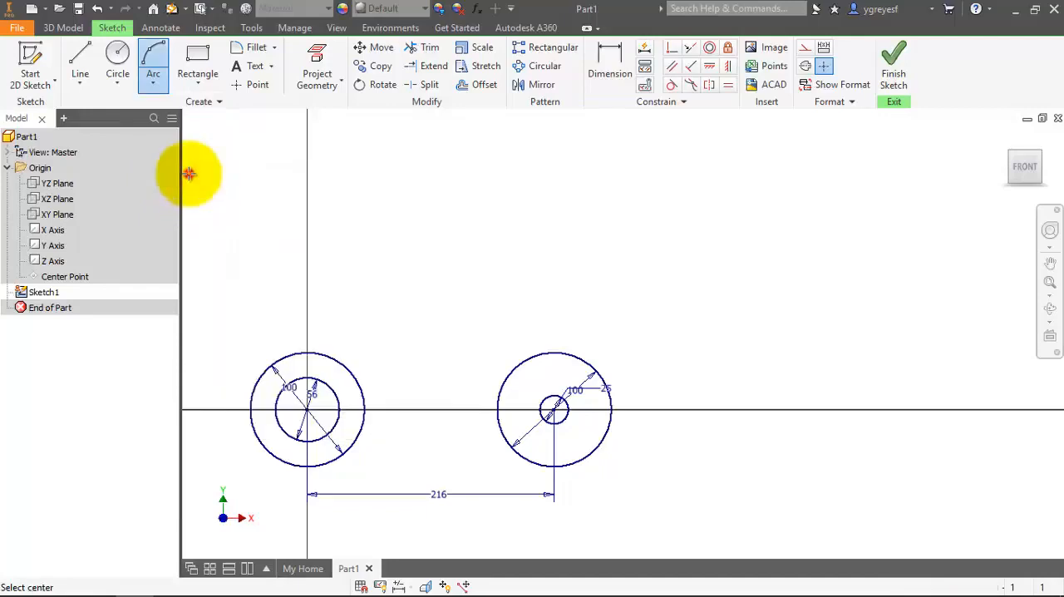
{"action": "left_click", "coordinate": [307, 407]}
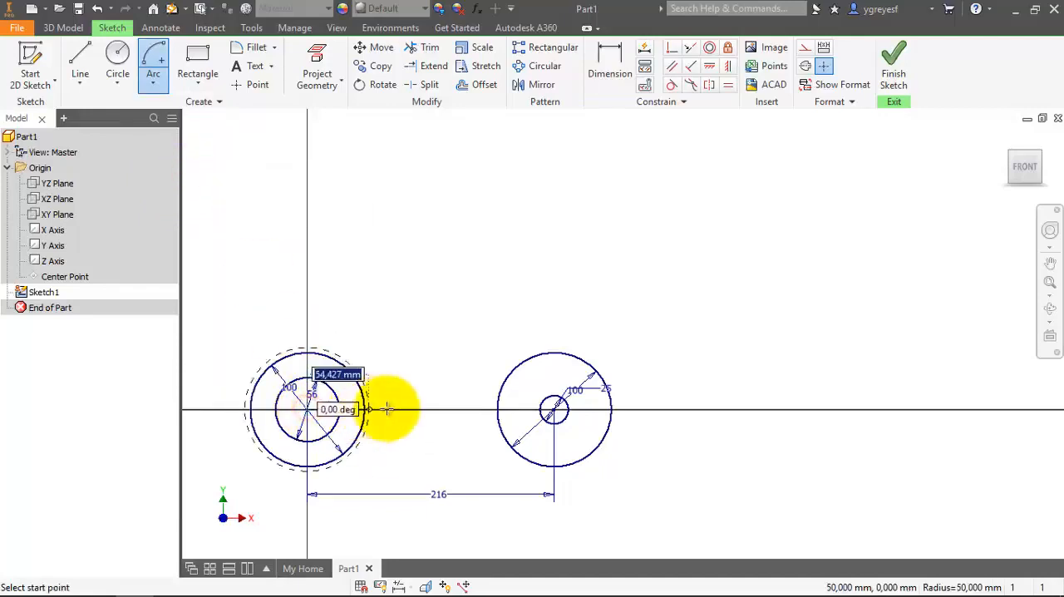
{"action": "left_click", "coordinate": [613, 409]}
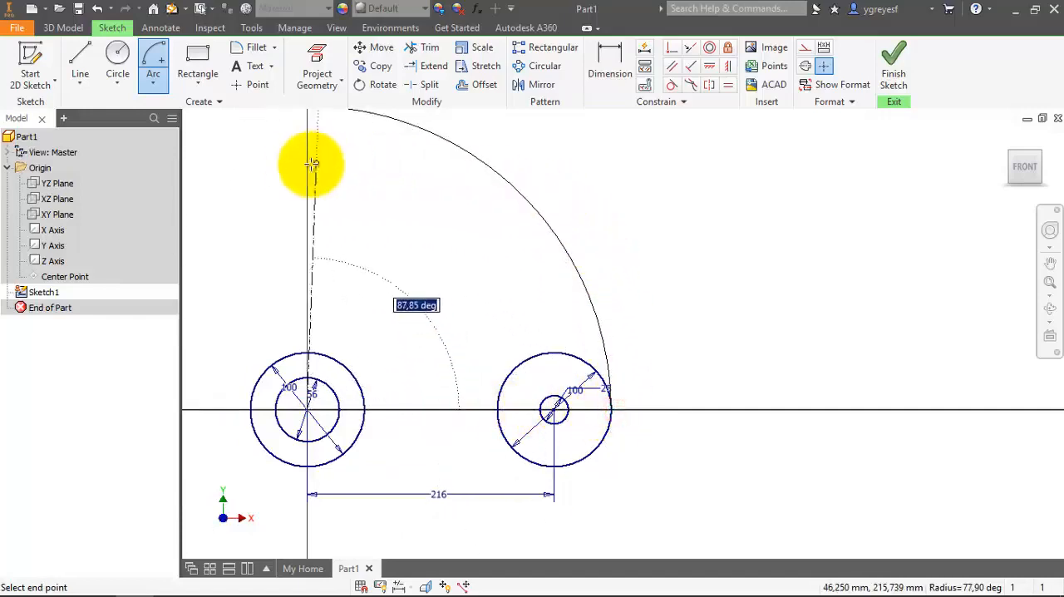
{"action": "scroll", "coordinate": [261, 309], "scroll_direction": "down", "scroll_amount": 2}
{"action": "scroll", "coordinate": [261, 211], "scroll_direction": "up", "scroll_amount": 2}
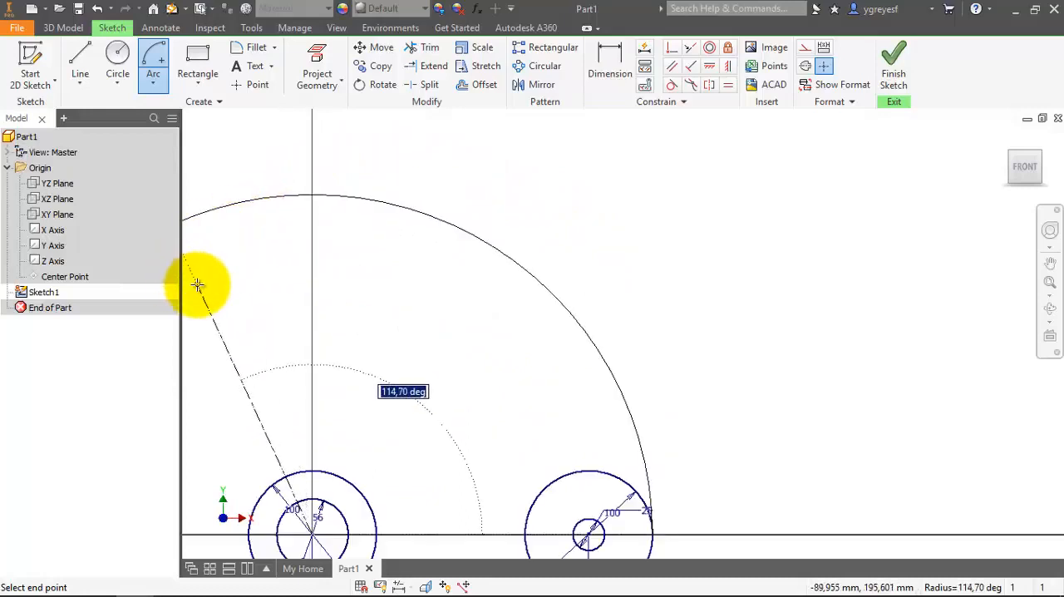
{"action": "left_click", "coordinate": [197, 286]}
{"action": "scroll", "coordinate": [449, 166], "scroll_direction": "down", "scroll_amount": 2}
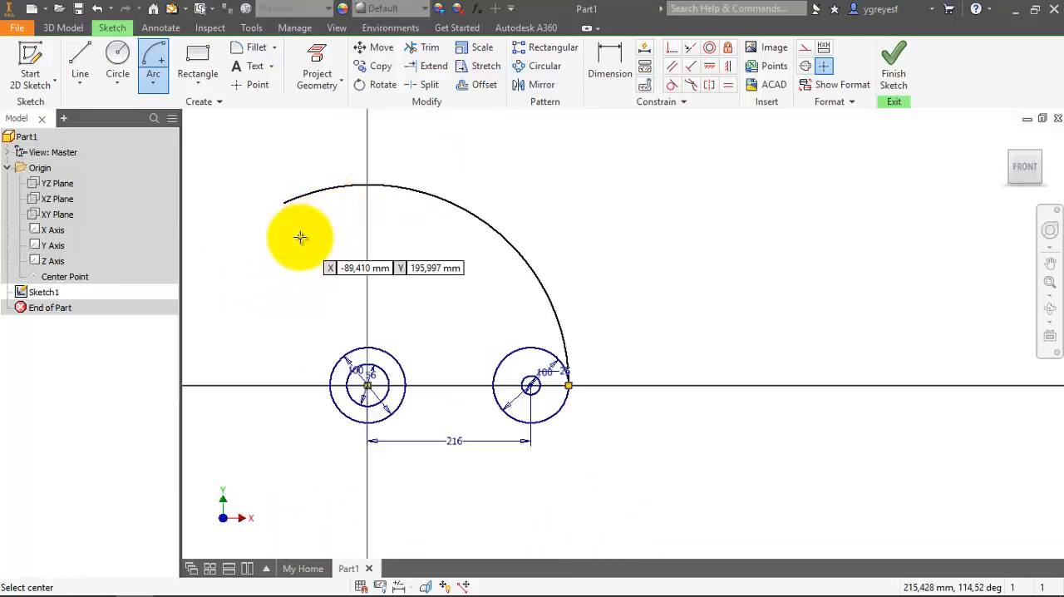
{"action": "key", "text": "Escape"}
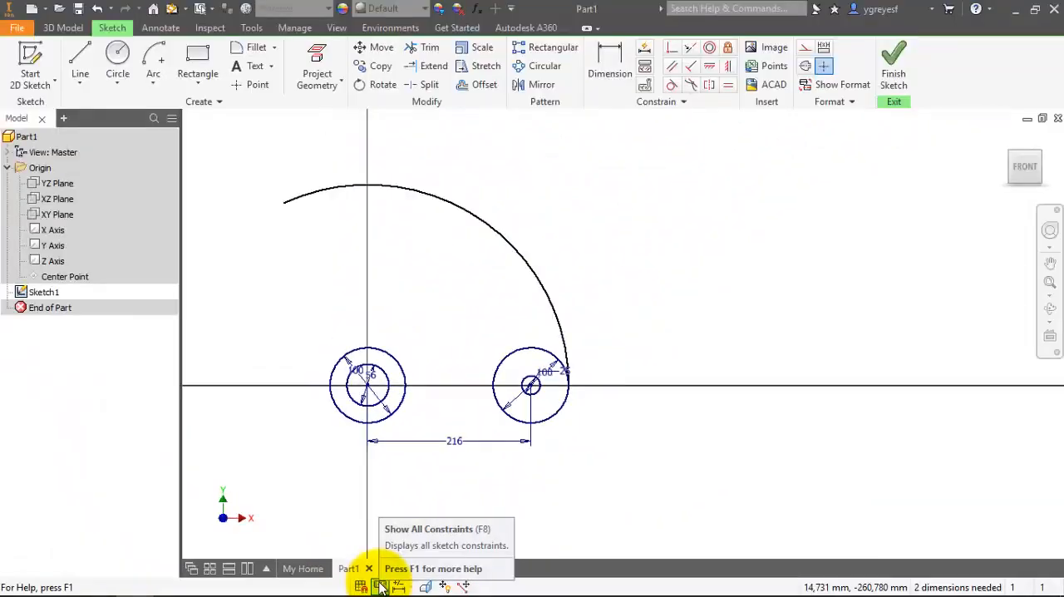
Show all sketch constraints and examine the junction between the large arc and the right 100 mm circle.
{"action": "left_click", "coordinate": [380, 586]}
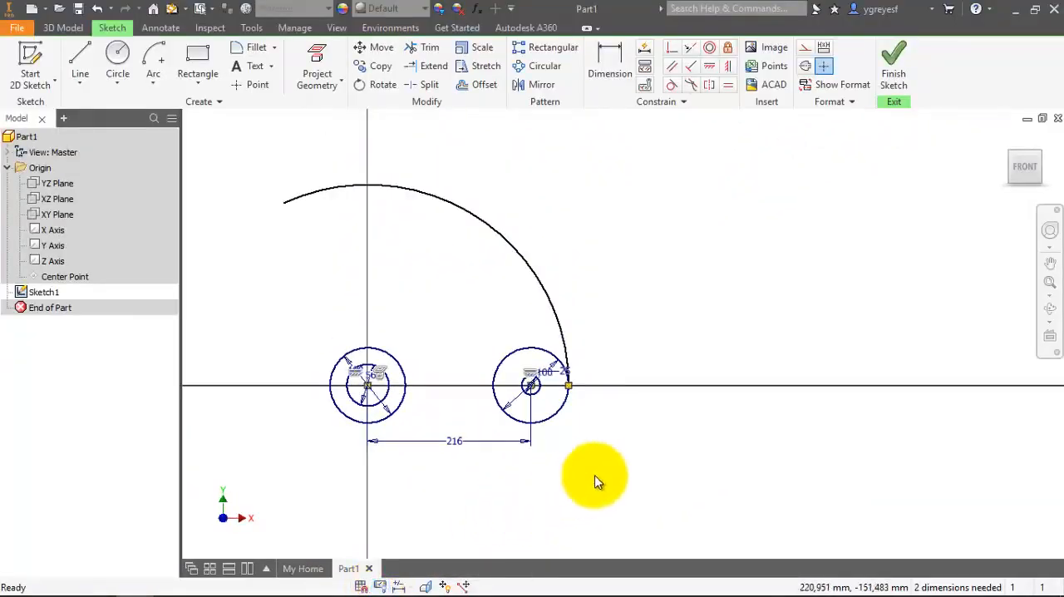
{"action": "scroll", "coordinate": [582, 396], "scroll_direction": "up", "scroll_amount": 3}
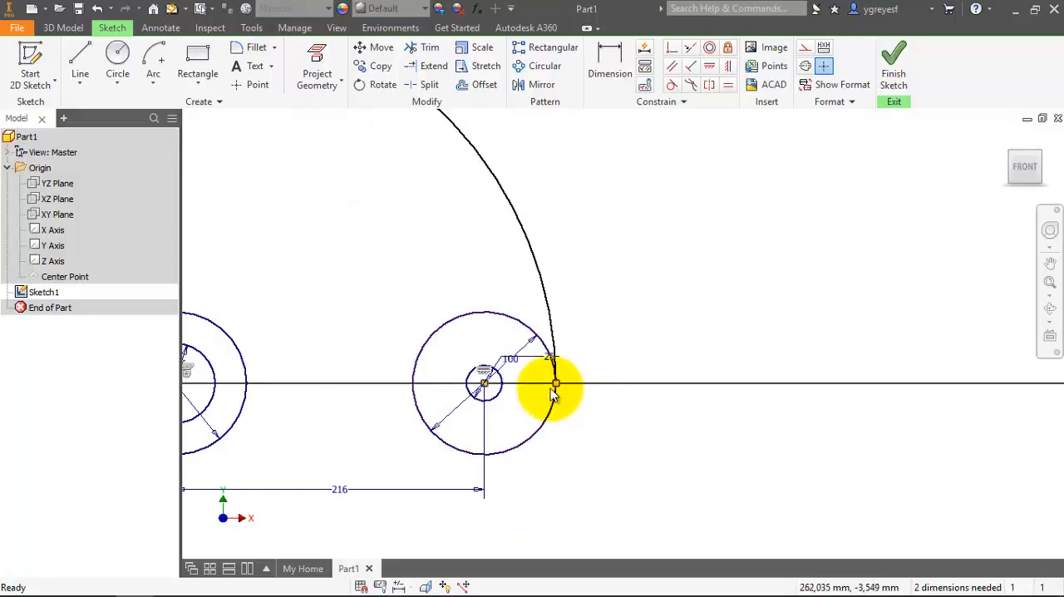
{"action": "left_click", "coordinate": [587, 418]}
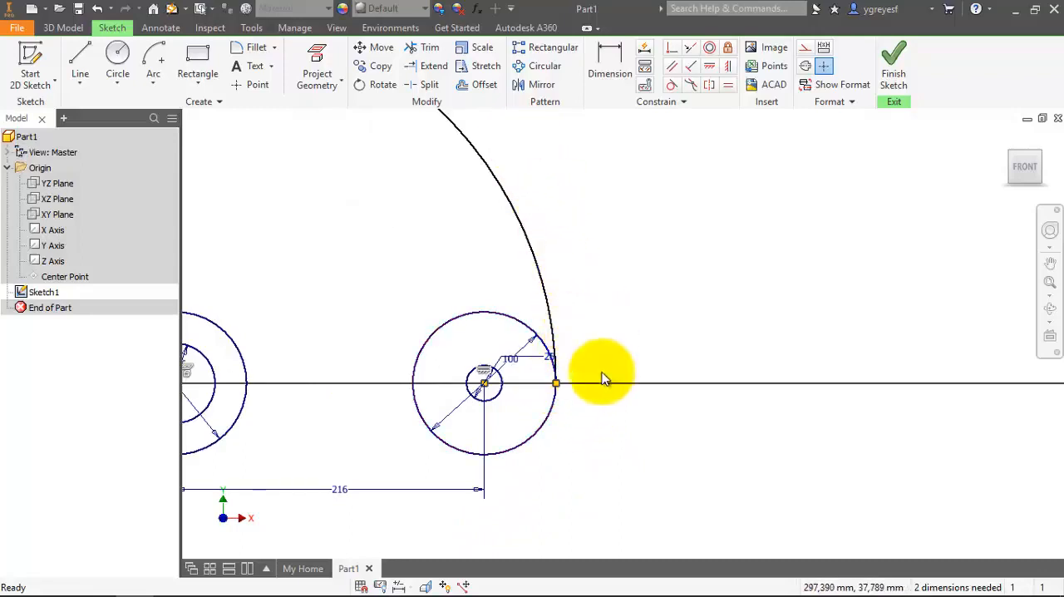
{"action": "left_click", "coordinate": [686, 231]}
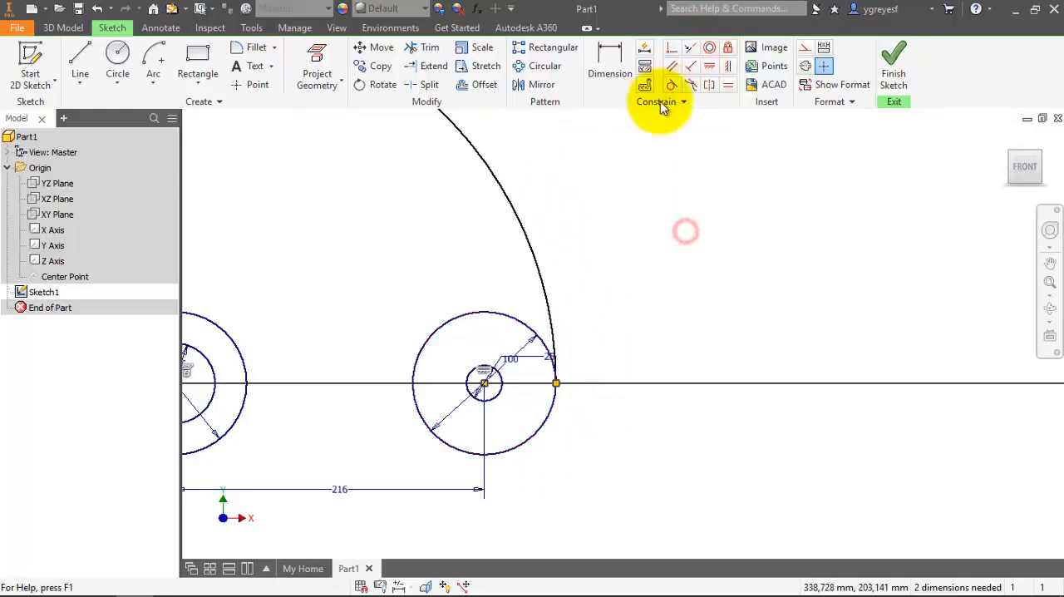
Apply a Tangent constraint between the large arc and the right 100 mm circle.
{"action": "left_click", "coordinate": [671, 84]}
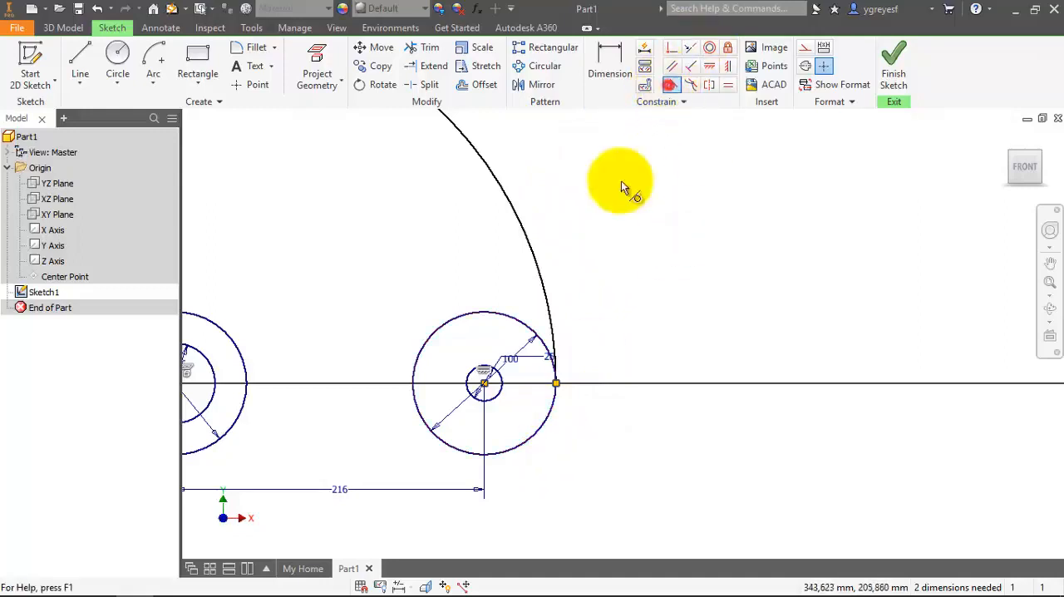
{"action": "left_click", "coordinate": [550, 302]}
{"action": "left_click", "coordinate": [532, 336]}
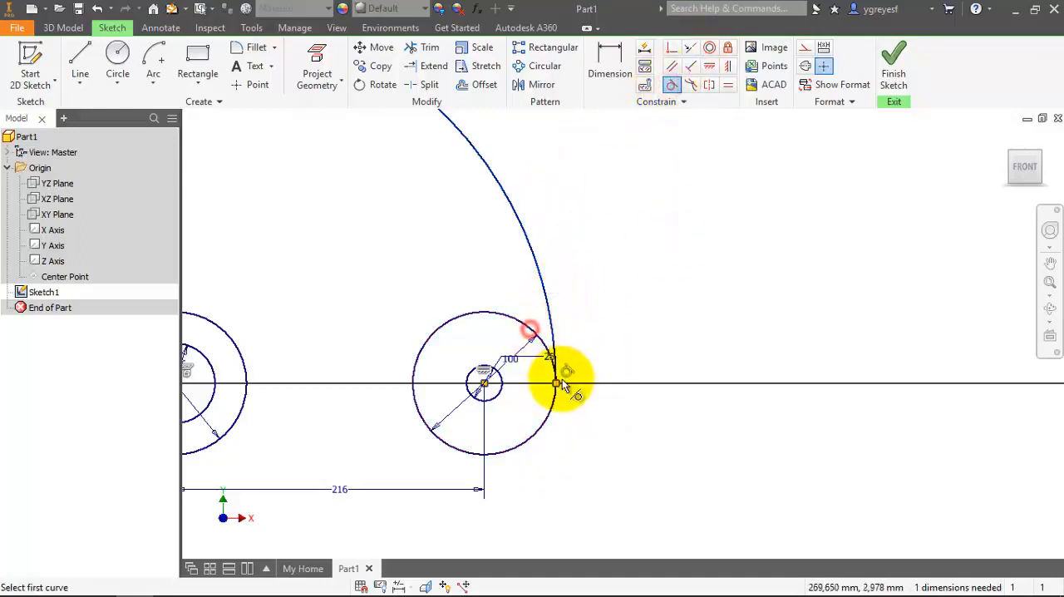
{"action": "left_click", "coordinate": [547, 476]}
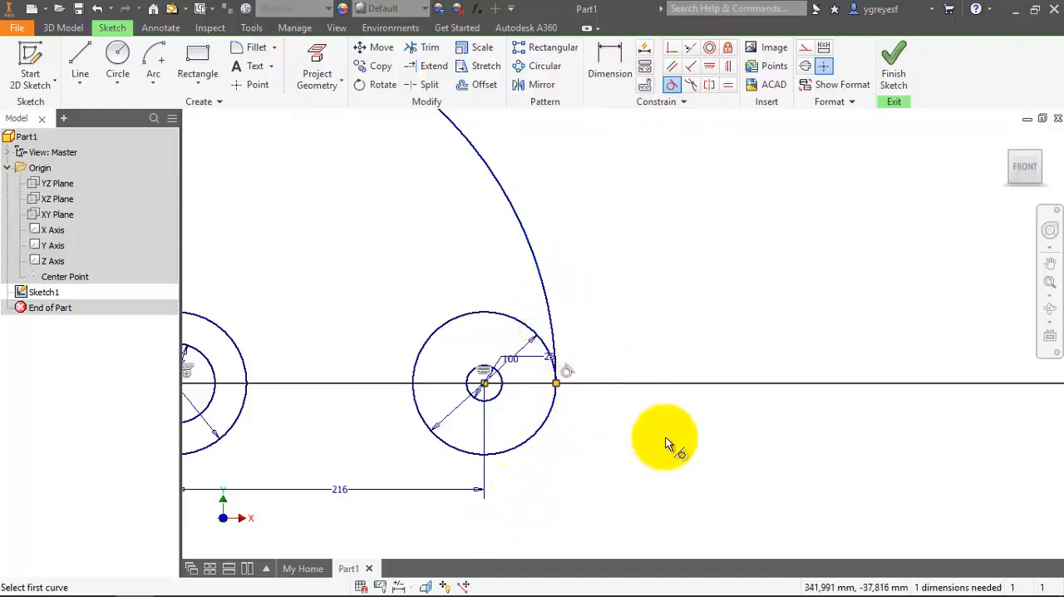
Examine the horizontal constraint linking the two circle centres, and hide all sketch constraints.
{"action": "scroll", "coordinate": [665, 437], "scroll_direction": "down", "scroll_amount": 3}
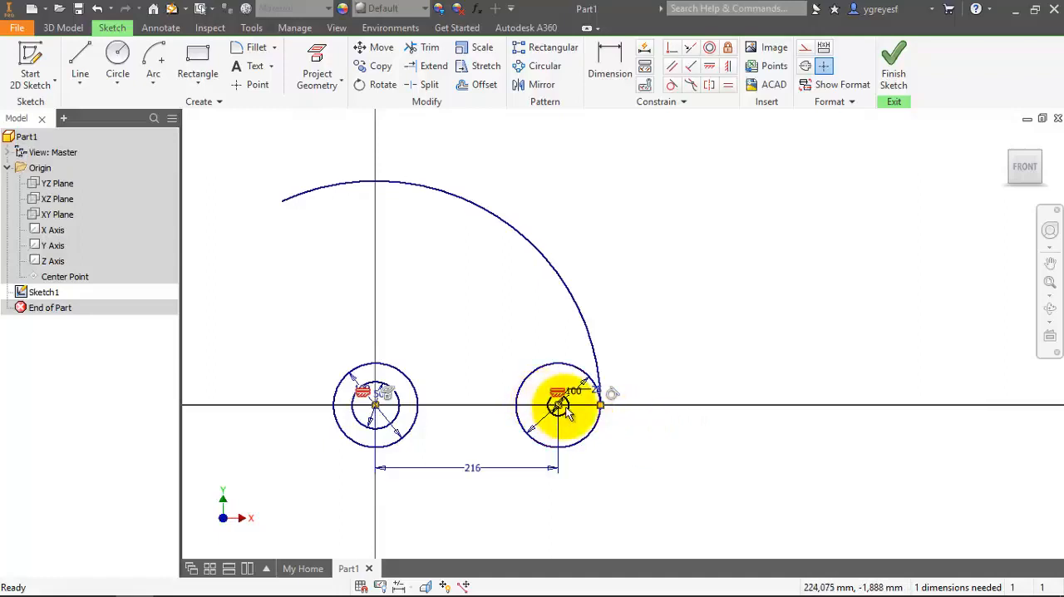
{"action": "mouse_move", "coordinate": [568, 414]}
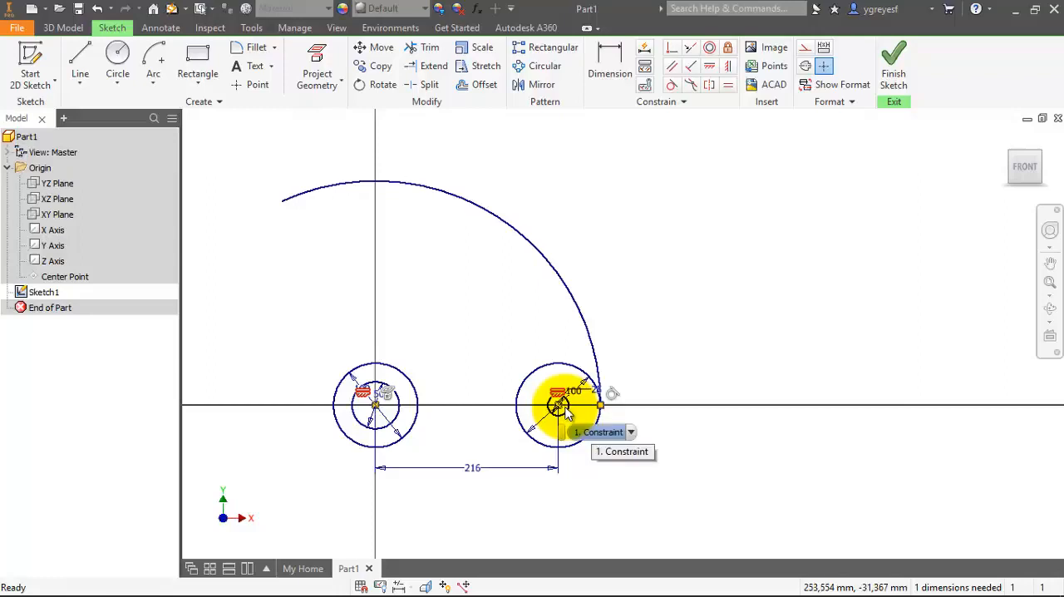
{"action": "left_click", "coordinate": [270, 289]}
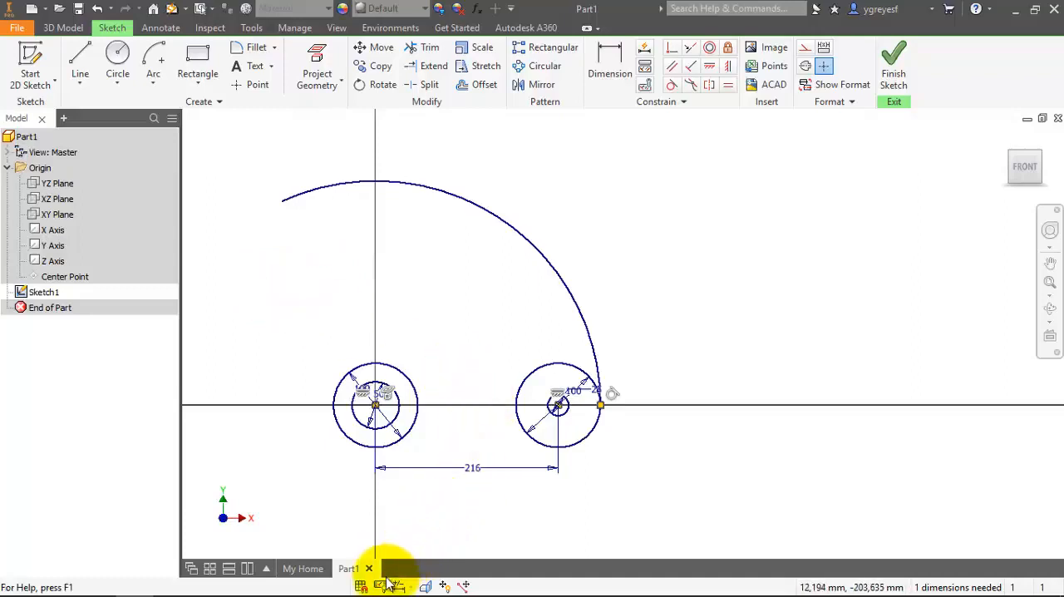
{"action": "left_click", "coordinate": [302, 476]}
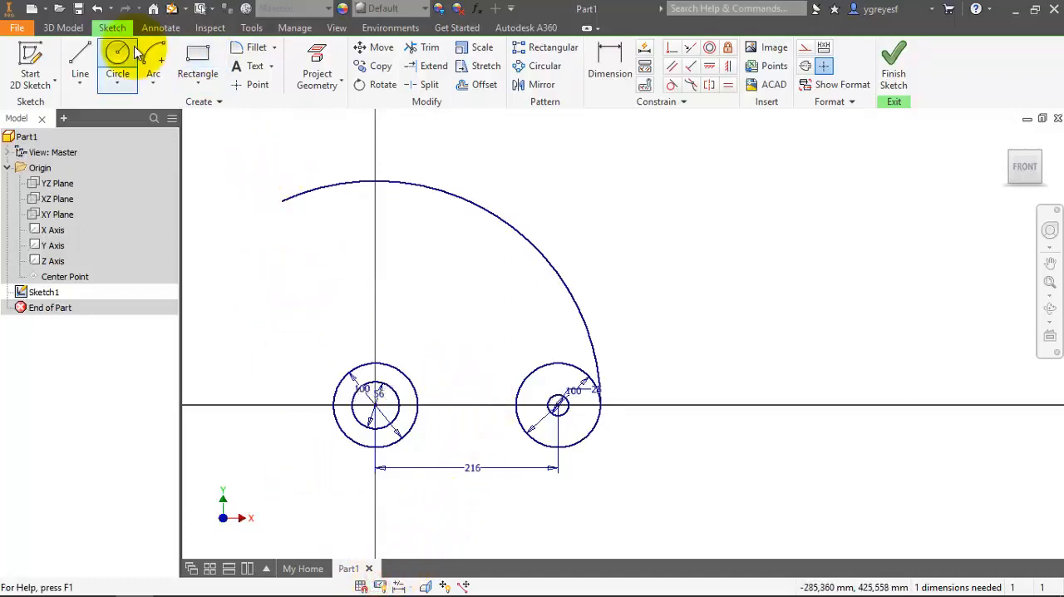
Draw a 200 mm radius center-point construction arc about the right circles' centre, sweeping about 63 degrees clockwise across the large arc.
{"action": "left_click", "coordinate": [131, 55]}
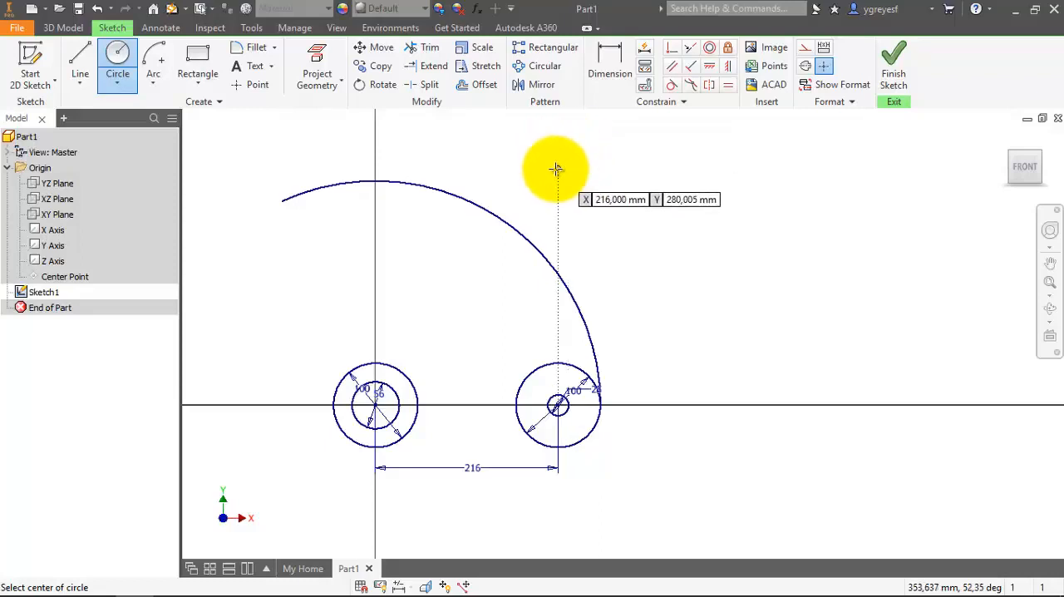
{"action": "left_click", "coordinate": [153, 84]}
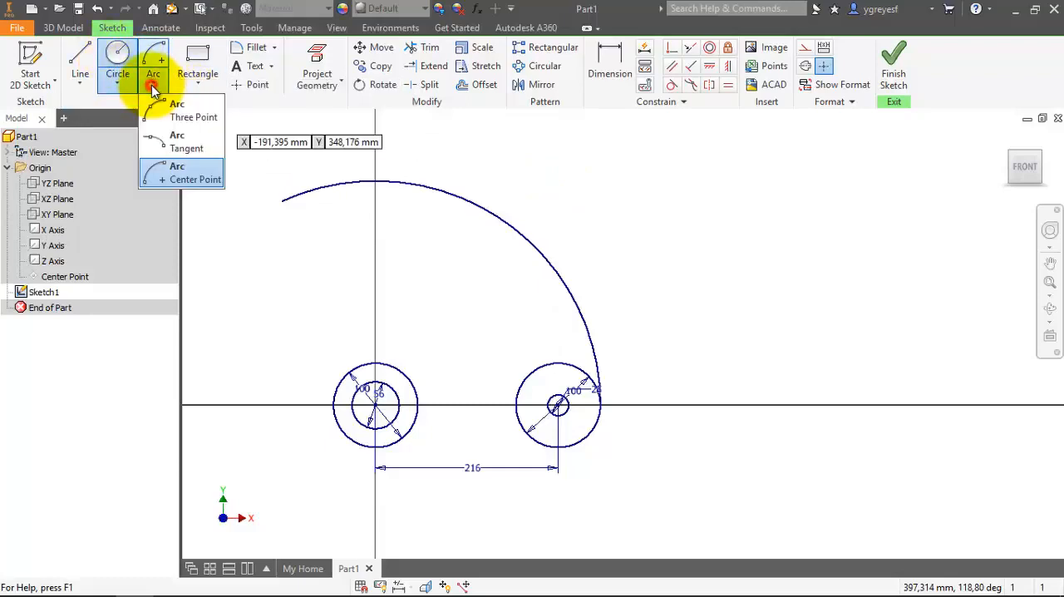
{"action": "left_click", "coordinate": [176, 175]}
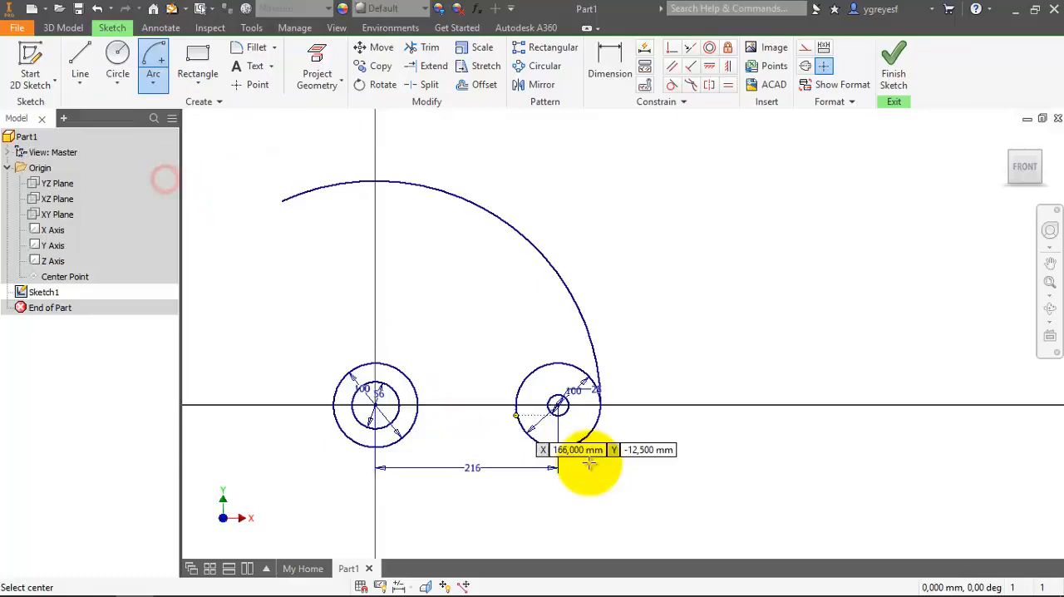
{"action": "left_click", "coordinate": [557, 405]}
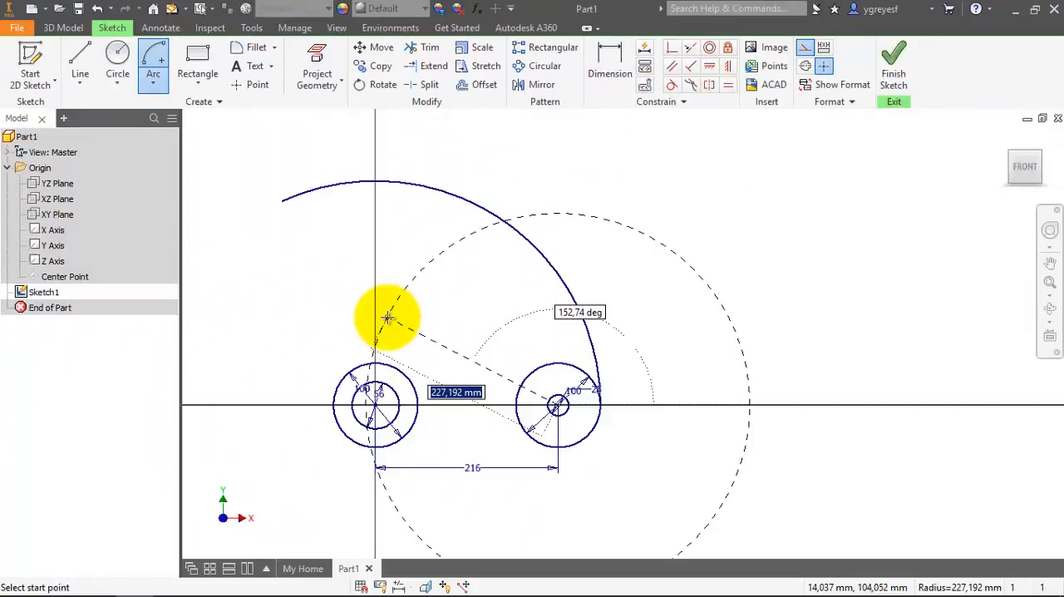
{"action": "type", "text": "200"}
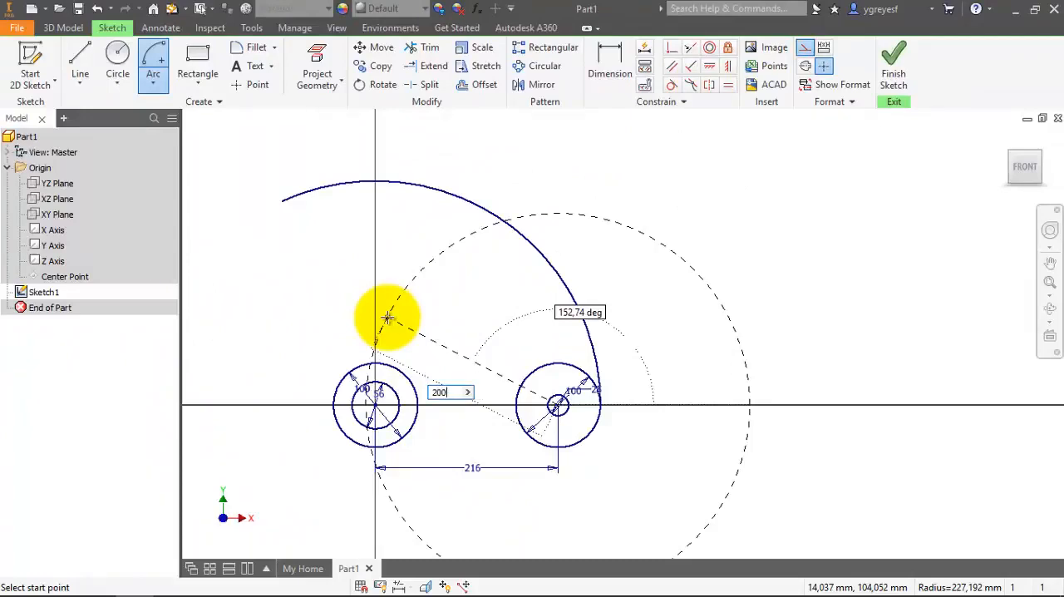
{"action": "key", "text": "Tab"}
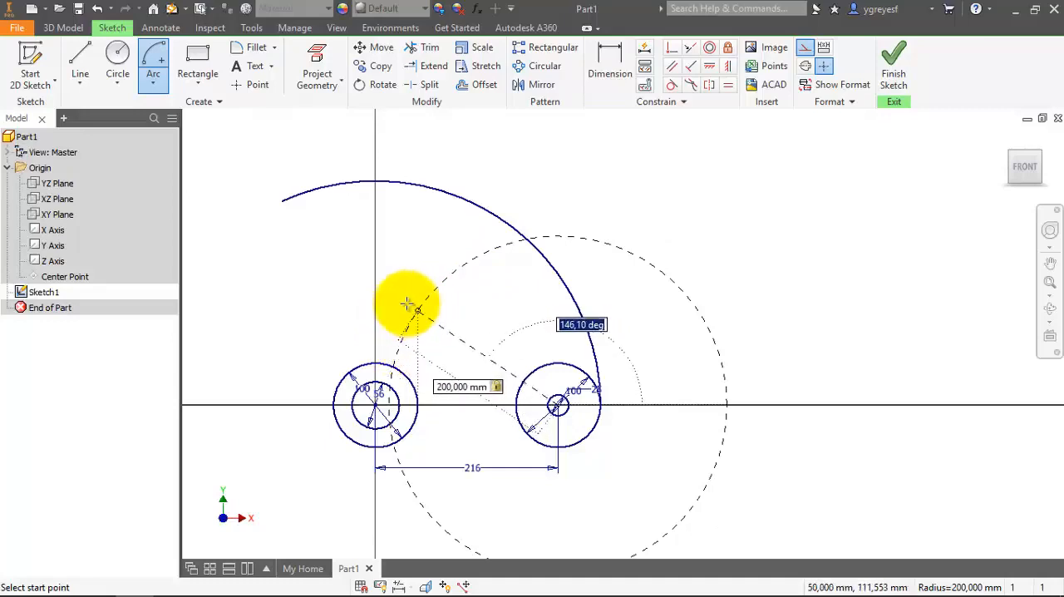
{"action": "left_click", "coordinate": [419, 306]}
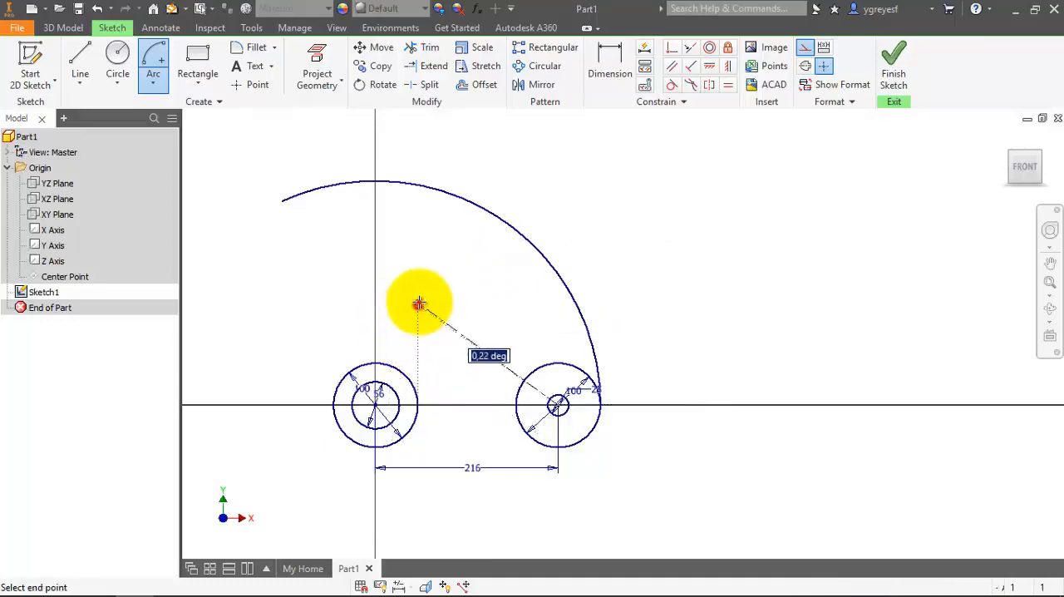
{"action": "left_click", "coordinate": [584, 237]}
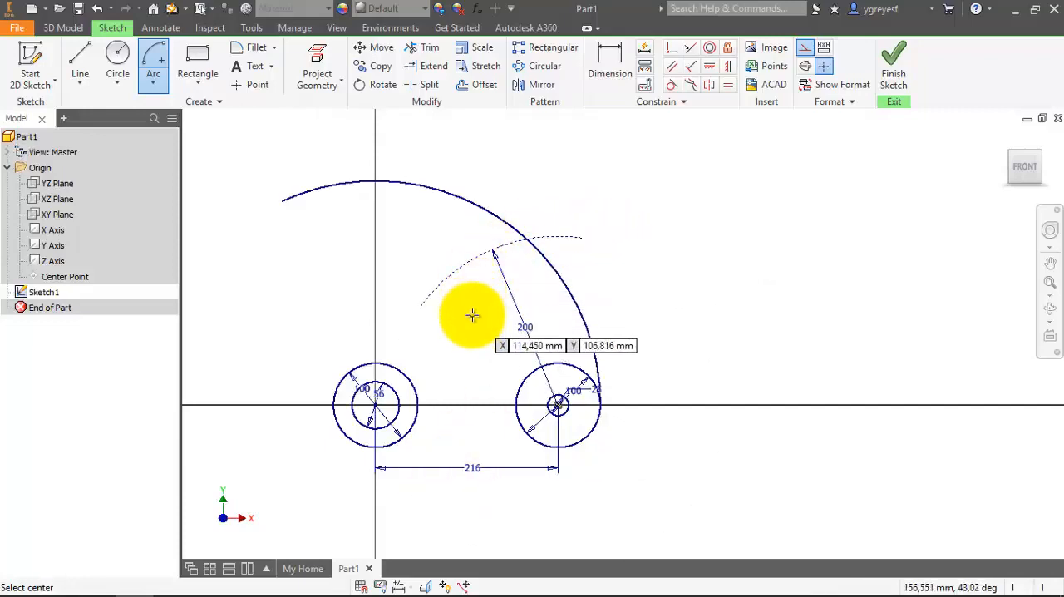
Draw a 222 mm radius center-point construction arc about the origin, running clockwise from the upper left to just past the 200 mm arc.
{"action": "left_click", "coordinate": [156, 64]}
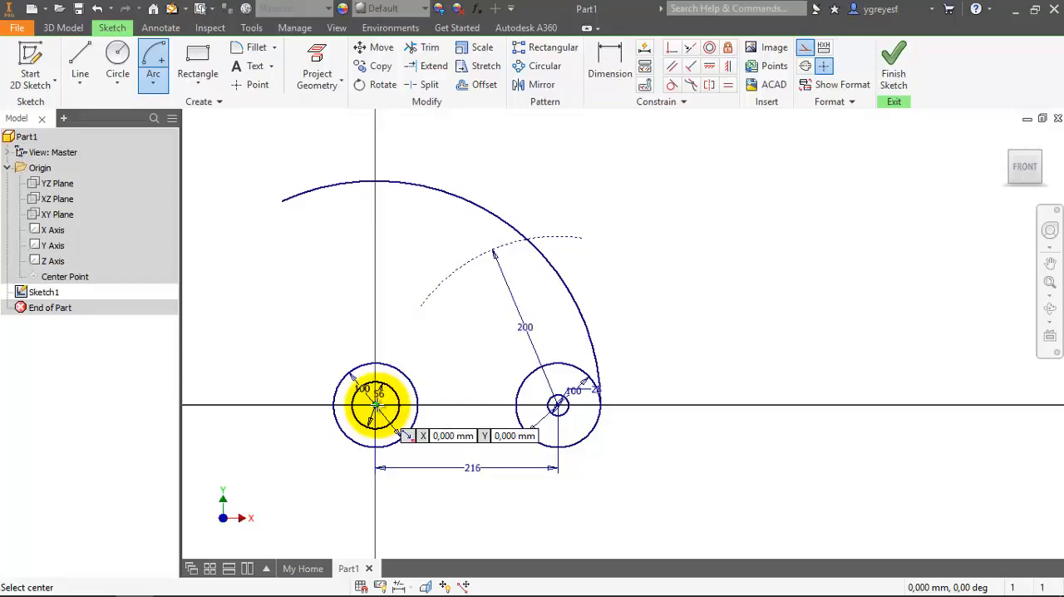
{"action": "left_click", "coordinate": [376, 405]}
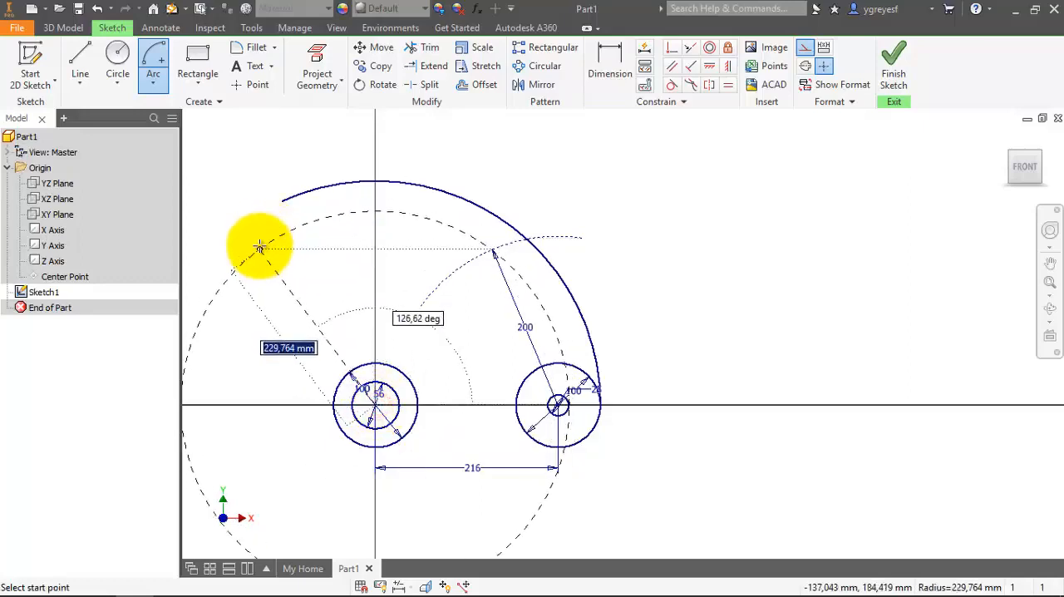
{"action": "type", "text": "22"}
{"action": "key", "text": "Tab"}
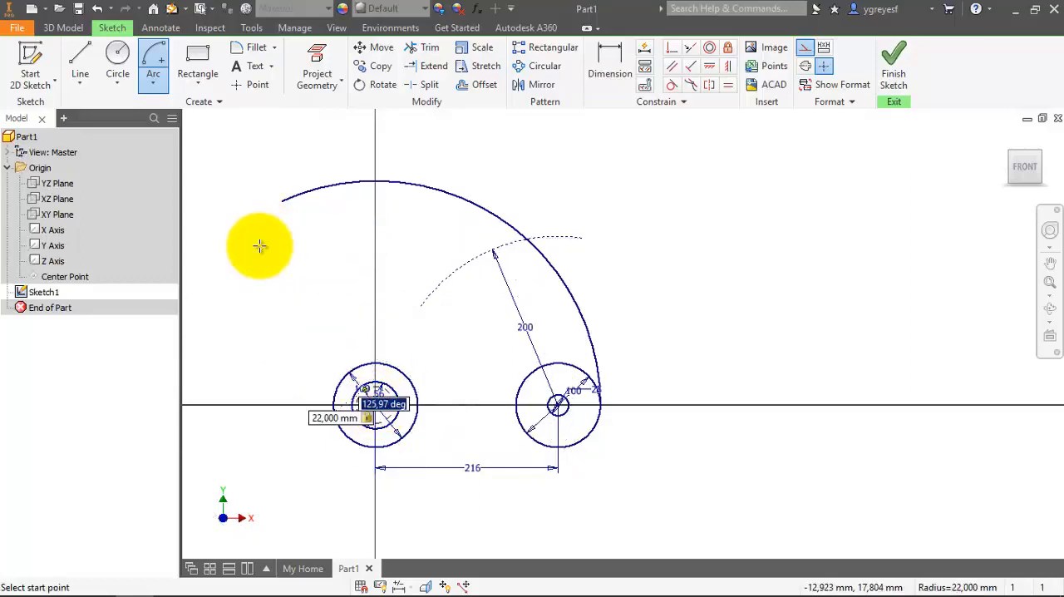
{"action": "key", "text": "Tab"}
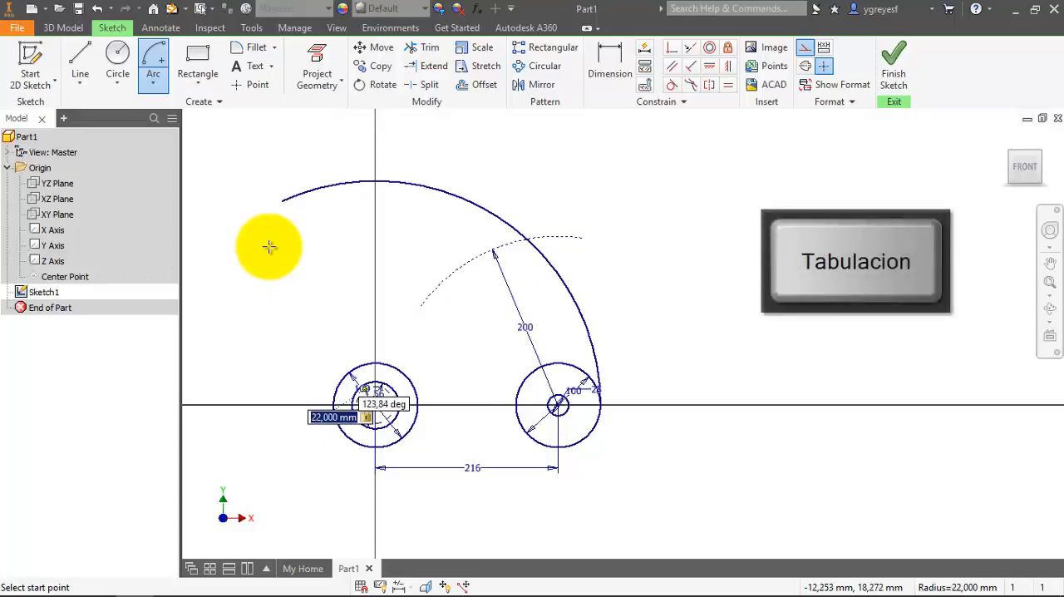
{"action": "key", "text": "Tab"}
{"action": "key", "text": "Tab"}
{"action": "type", "text": "222"}
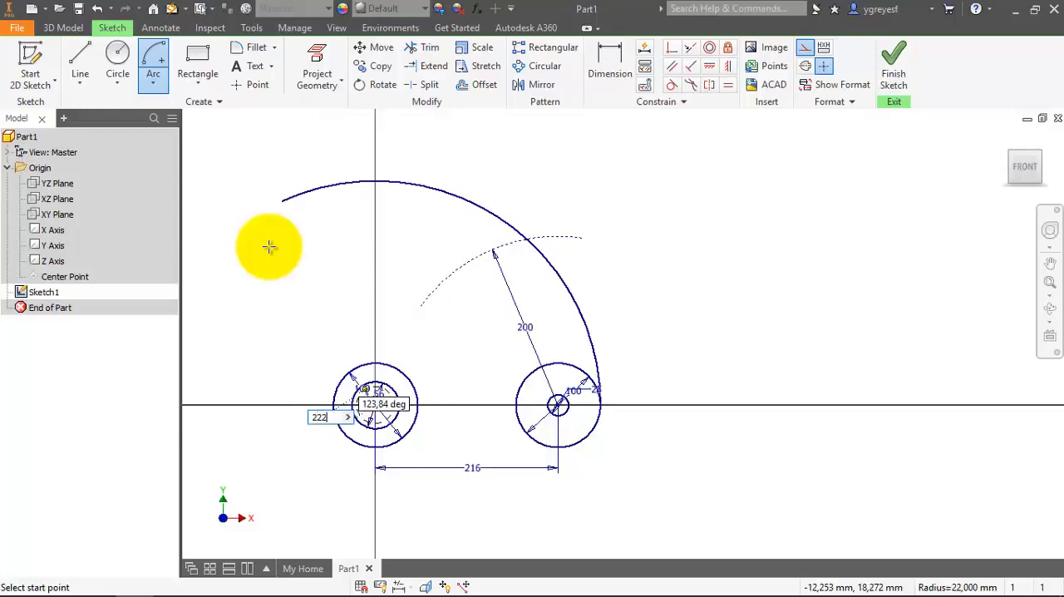
{"action": "key", "text": "Tab"}
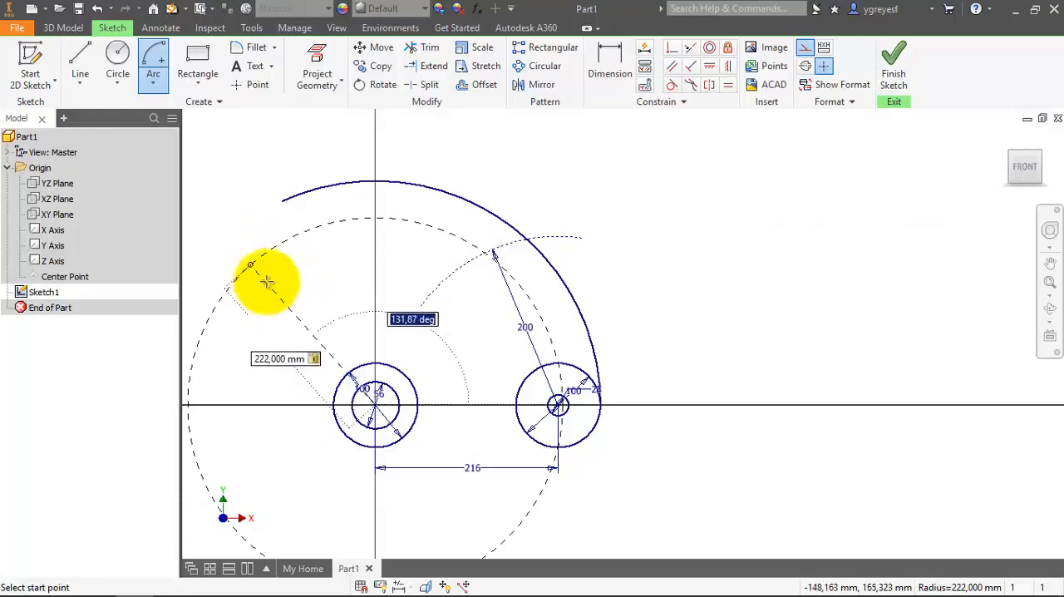
{"action": "left_click", "coordinate": [247, 269]}
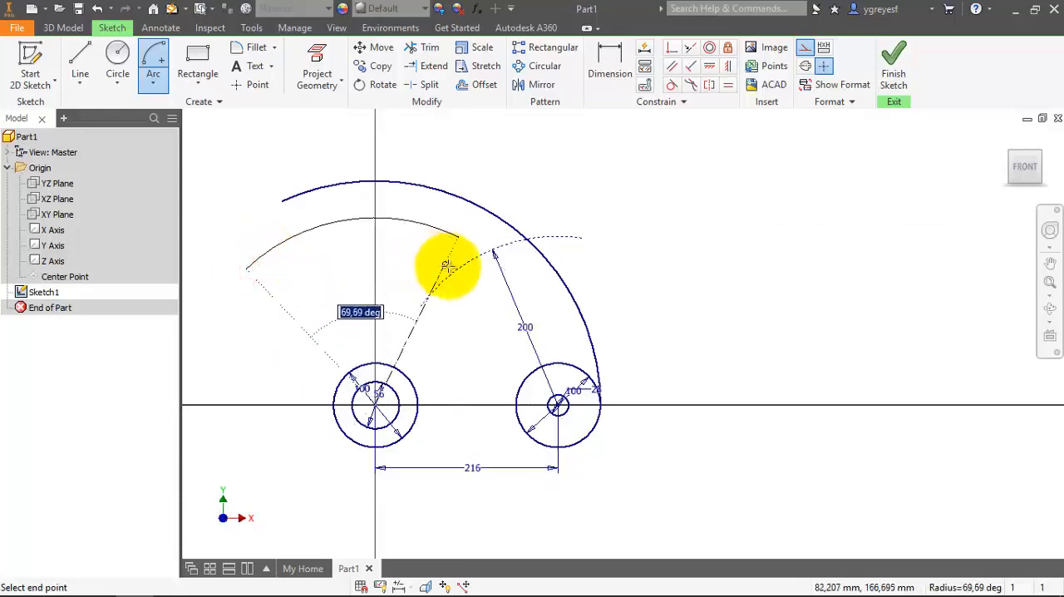
{"action": "left_click", "coordinate": [499, 283]}
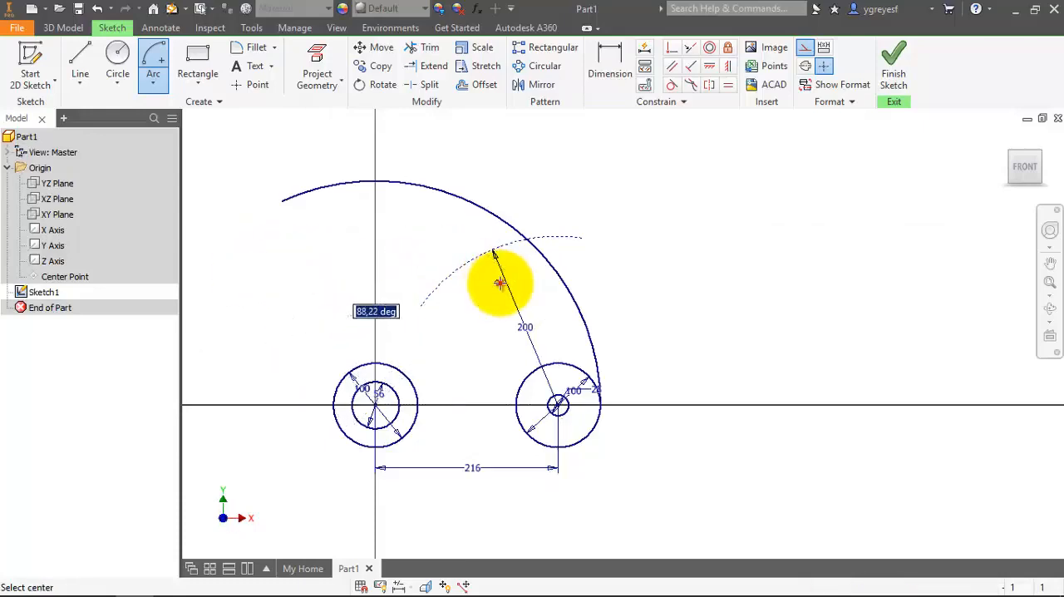
{"action": "left_click", "coordinate": [493, 339]}
{"action": "key", "text": "Escape"}
Place a sketch point at the intersection of the 200 mm and 222 mm construction arcs.
{"action": "scroll", "coordinate": [486, 257], "scroll_direction": "up", "scroll_amount": 2}
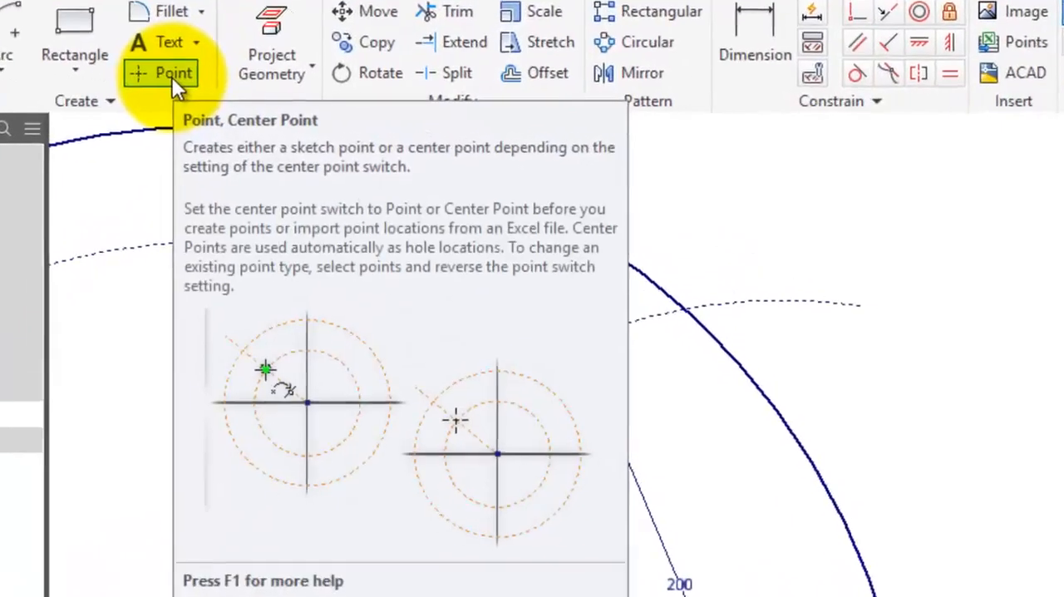
{"action": "left_click", "coordinate": [257, 86]}
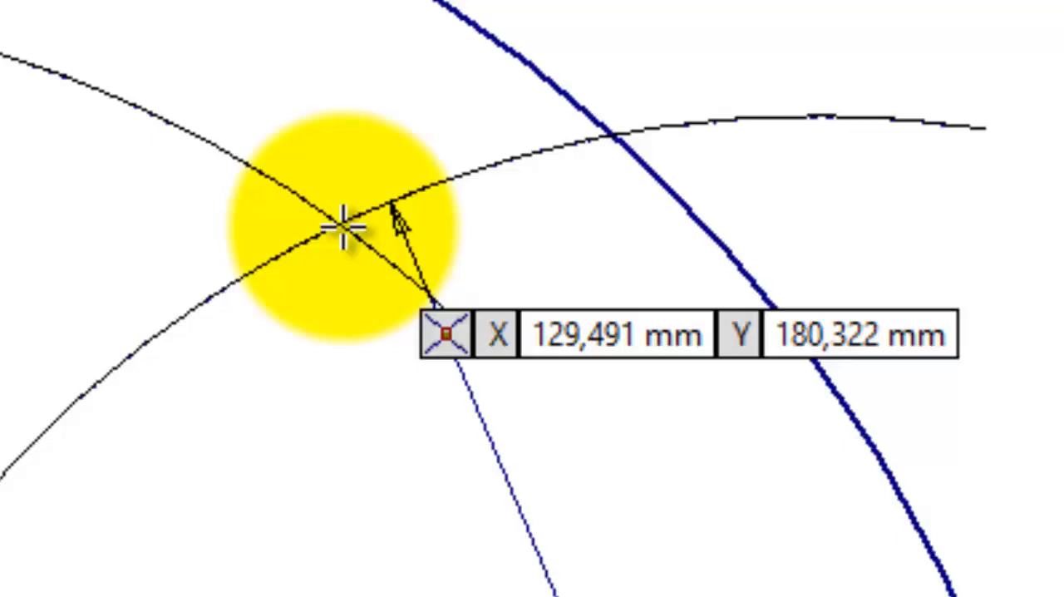
{"action": "left_click", "coordinate": [343, 226]}
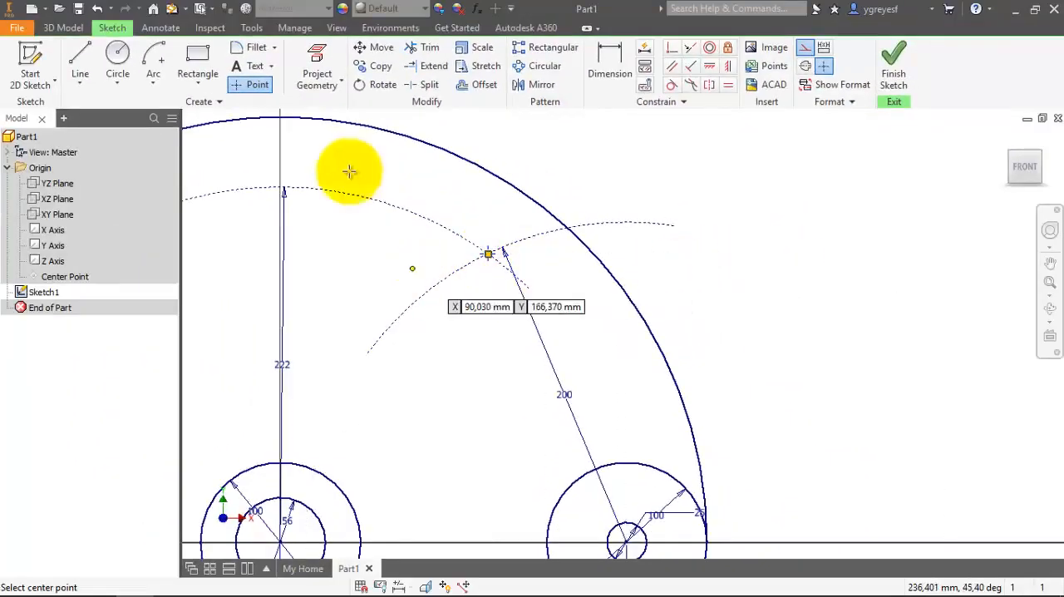
Draw a short 150 mm radius construction arc centred on the sketch point, crossing the 222 mm arc just left of the vertical axis.
{"action": "left_click", "coordinate": [151, 67]}
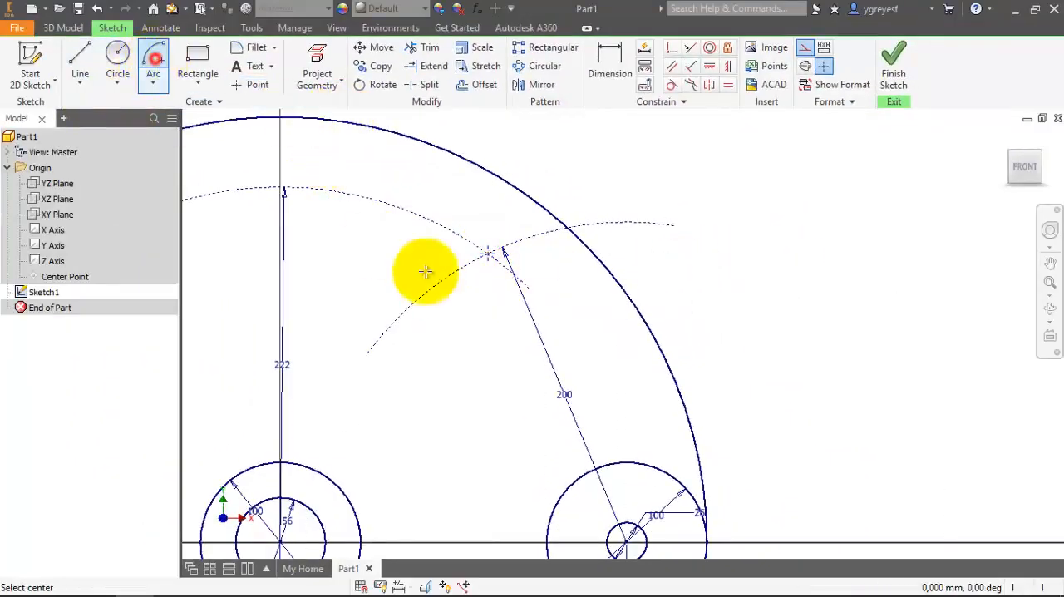
{"action": "left_click", "coordinate": [489, 251]}
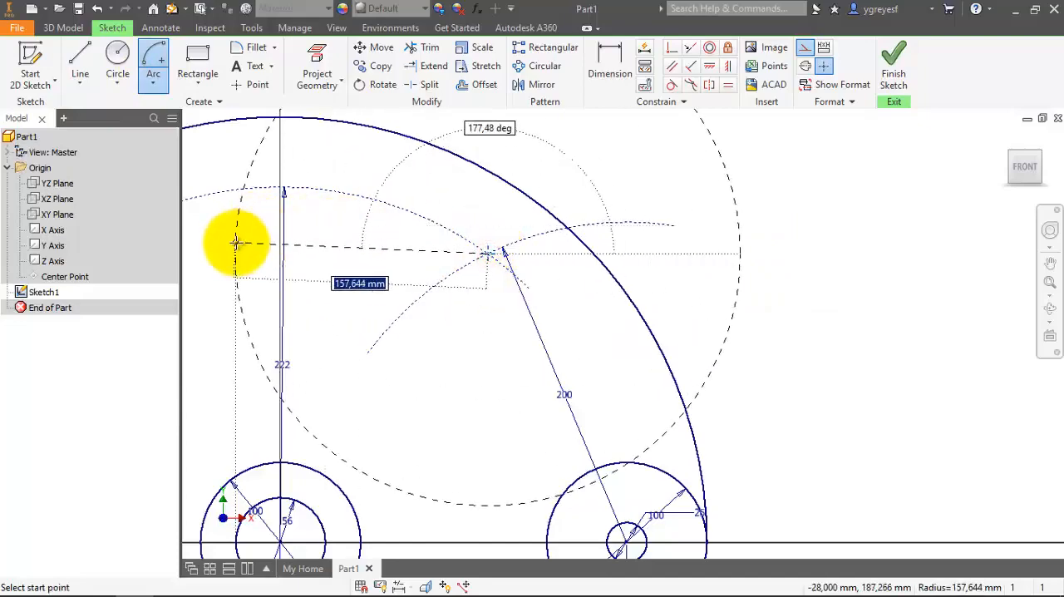
{"action": "type", "text": "150"}
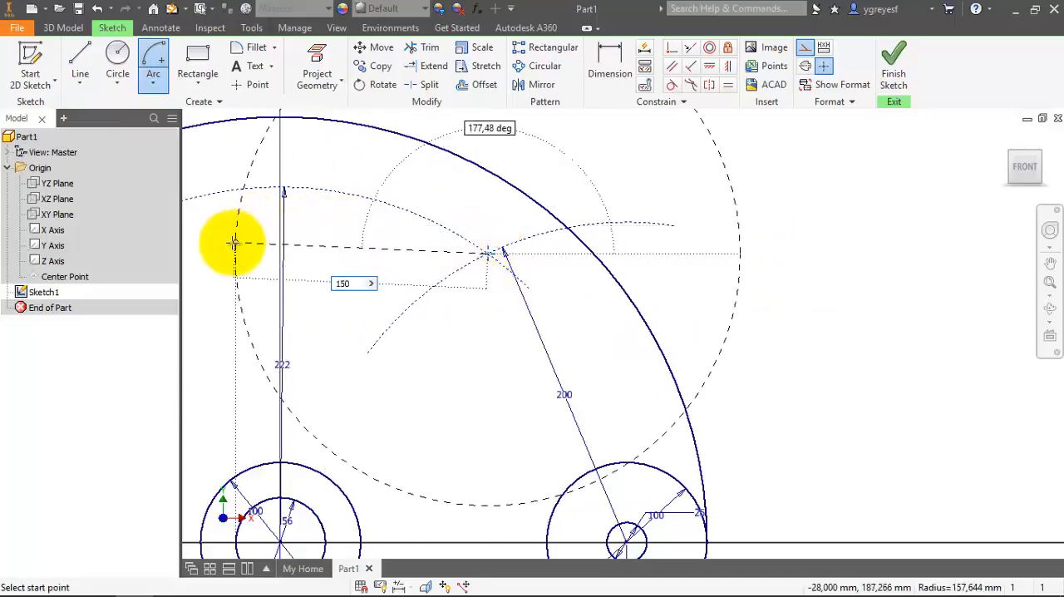
{"action": "key", "text": "Tab"}
{"action": "left_click", "coordinate": [249, 219]}
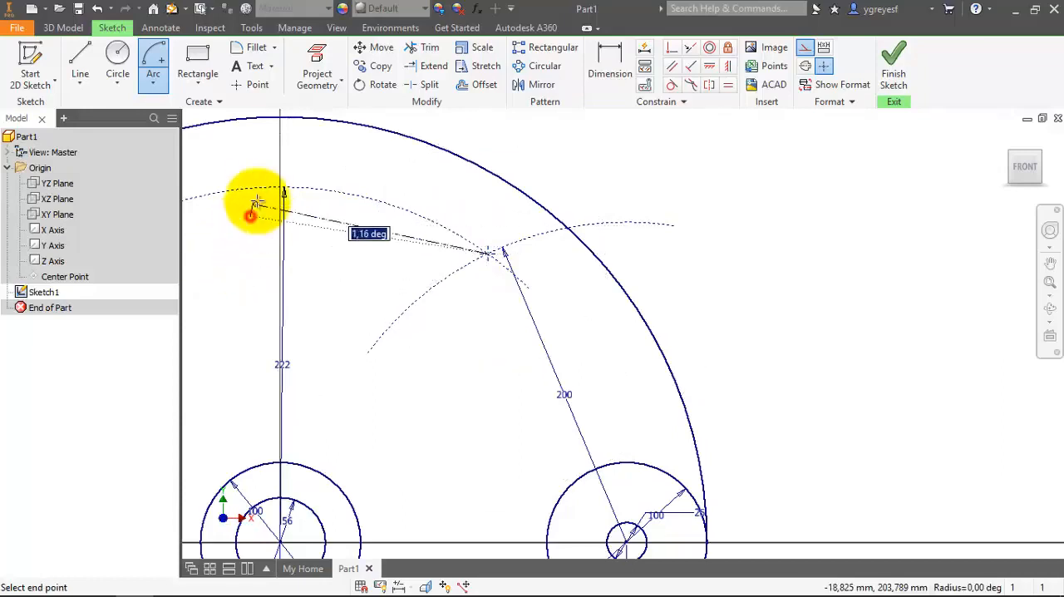
{"action": "left_click", "coordinate": [268, 166]}
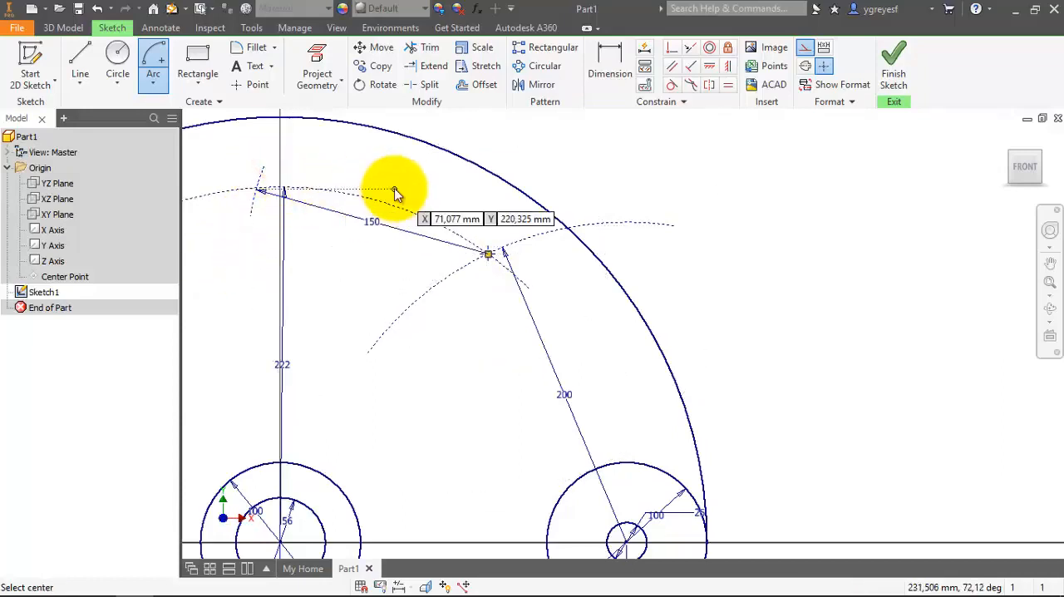
{"action": "key", "text": "Escape"}
Place a sketch point at the intersection of the 150 mm and 222 mm construction arcs.
{"action": "scroll", "coordinate": [511, 214], "scroll_direction": "down", "scroll_amount": 3}
{"action": "scroll", "coordinate": [368, 193], "scroll_direction": "up", "scroll_amount": 3}
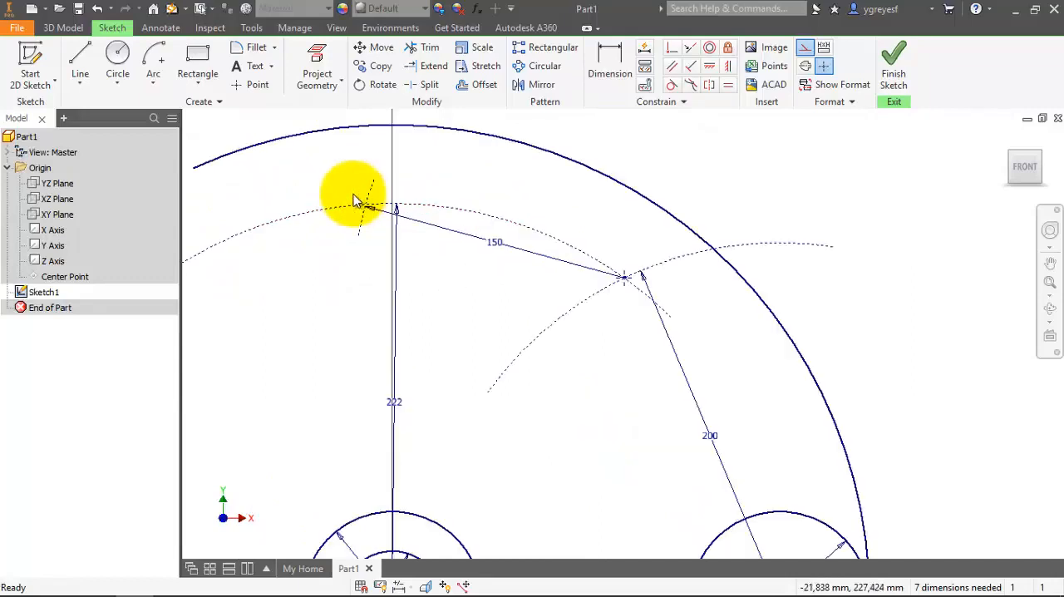
{"action": "left_click", "coordinate": [258, 85]}
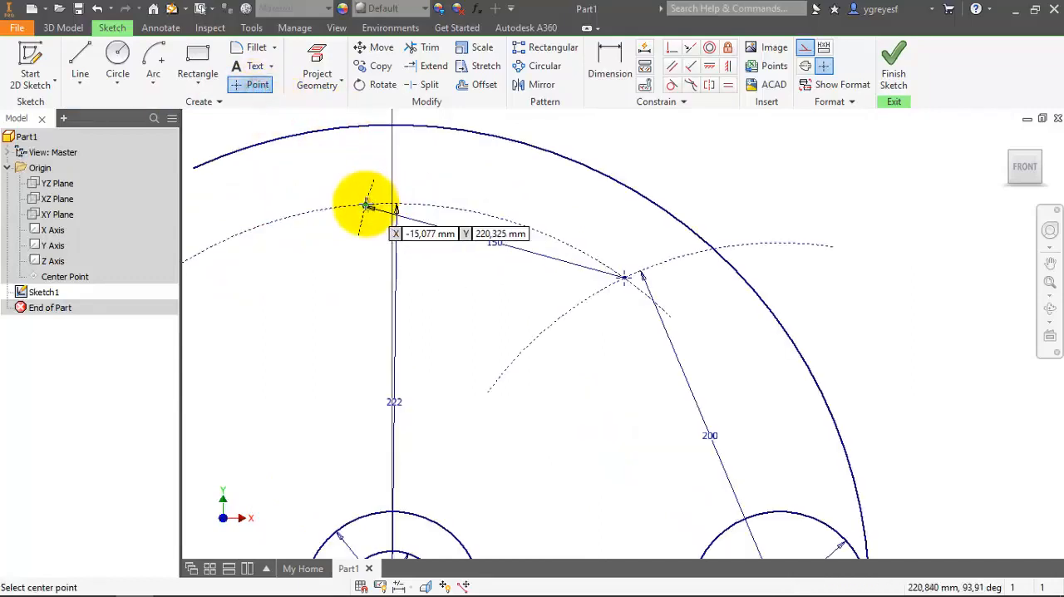
{"action": "scroll", "coordinate": [367, 205], "scroll_direction": "up", "scroll_amount": 2}
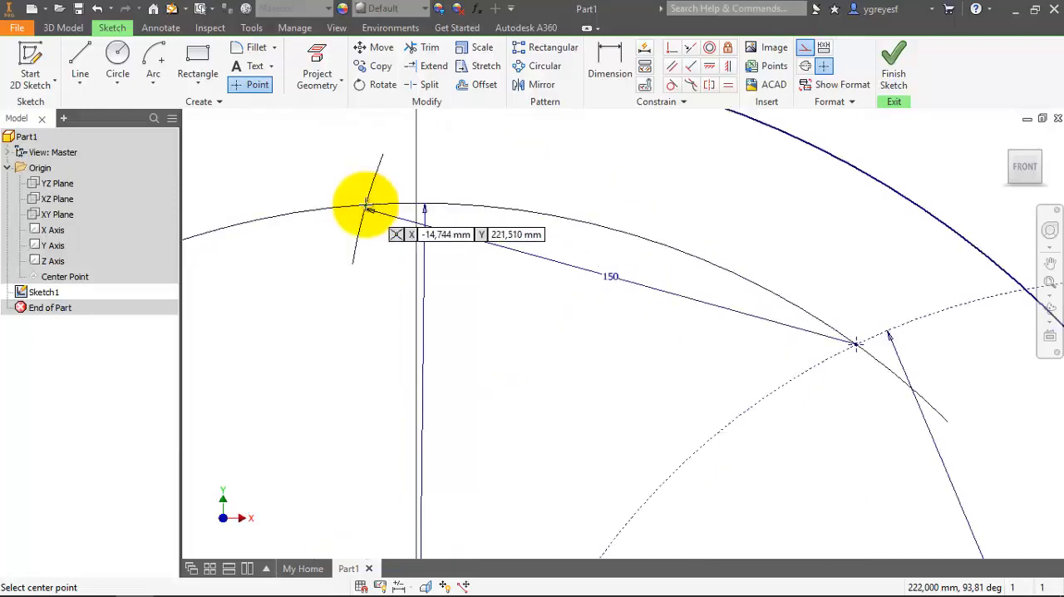
{"action": "scroll", "coordinate": [367, 205], "scroll_direction": "up", "scroll_amount": 2}
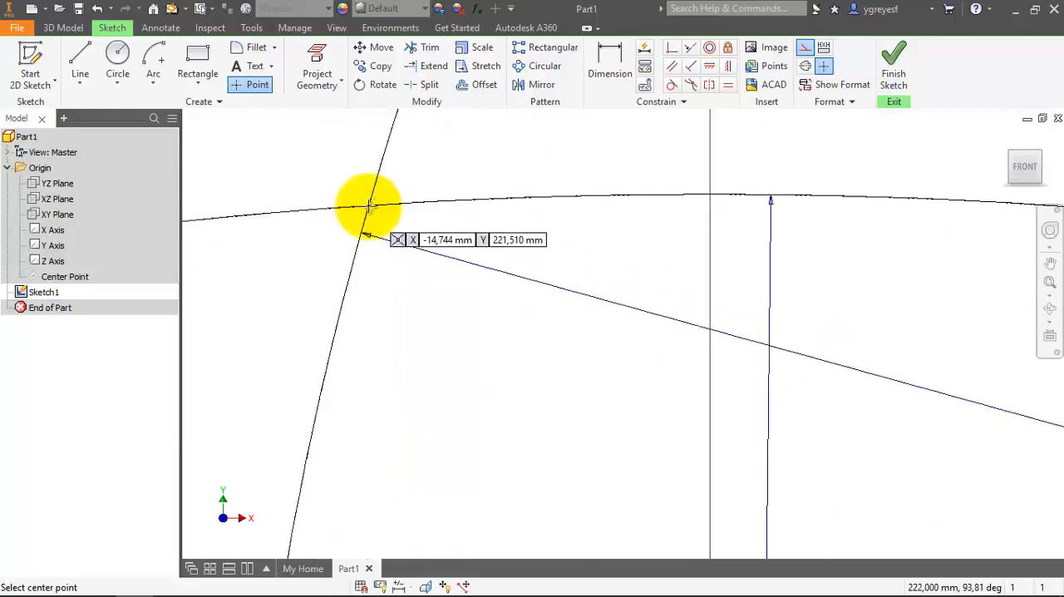
{"action": "left_click", "coordinate": [369, 206]}
{"action": "scroll", "coordinate": [369, 206], "scroll_direction": "down", "scroll_amount": 5}
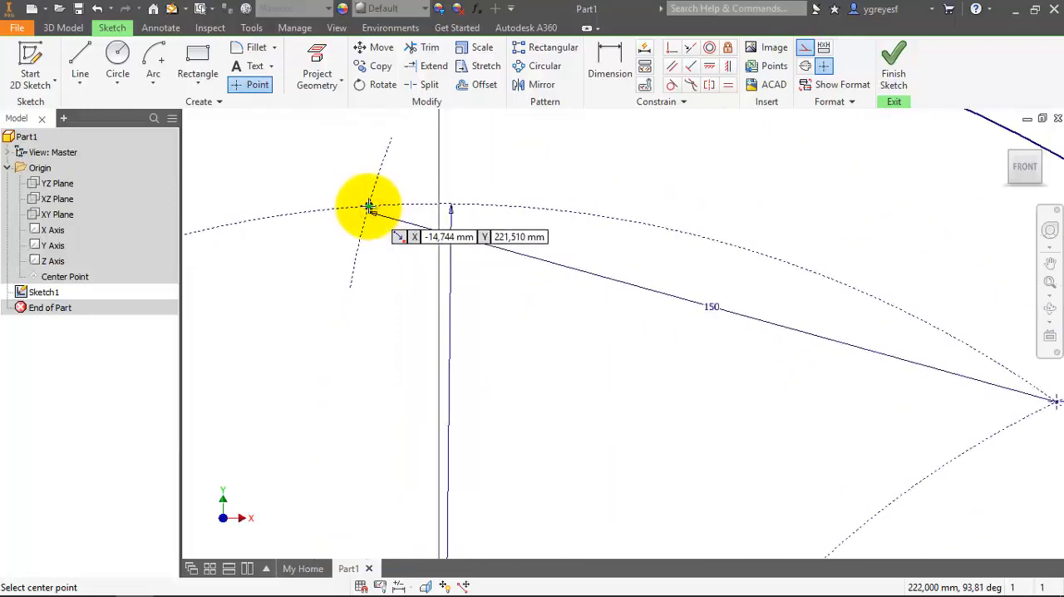
{"action": "key", "text": "Escape"}
Create a 25 mm wide center-point arc slot about the origin, running from the 200/222 mm arc intersection point to the 150/222 mm one.
{"action": "scroll", "coordinate": [369, 207], "scroll_direction": "down", "scroll_amount": 1}
{"action": "scroll", "coordinate": [372, 210], "scroll_direction": "up", "scroll_amount": 3}
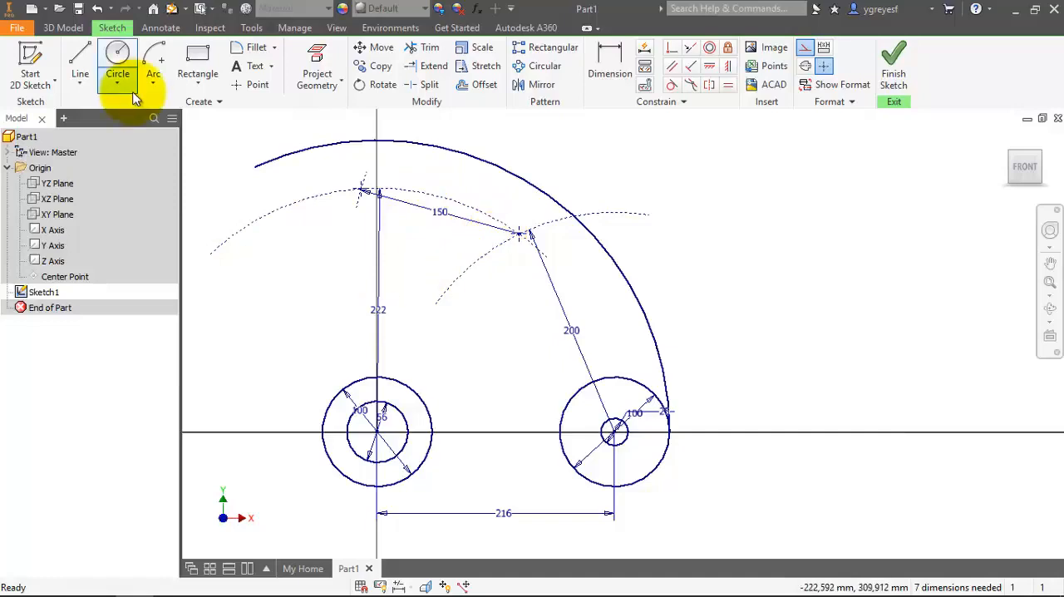
{"action": "left_click", "coordinate": [186, 88]}
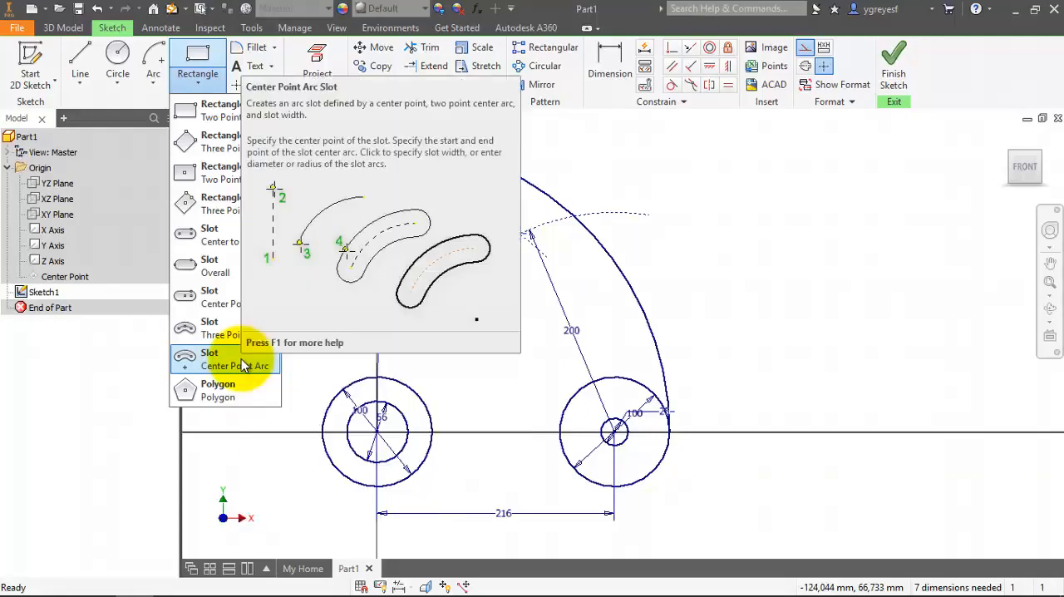
{"action": "left_click", "coordinate": [241, 358]}
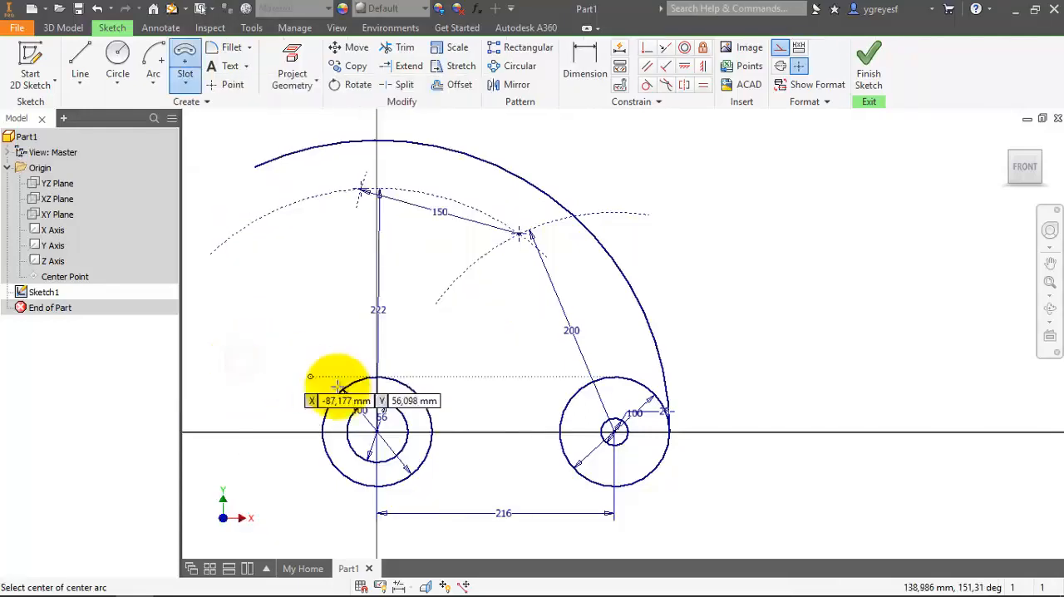
{"action": "left_click", "coordinate": [376, 431]}
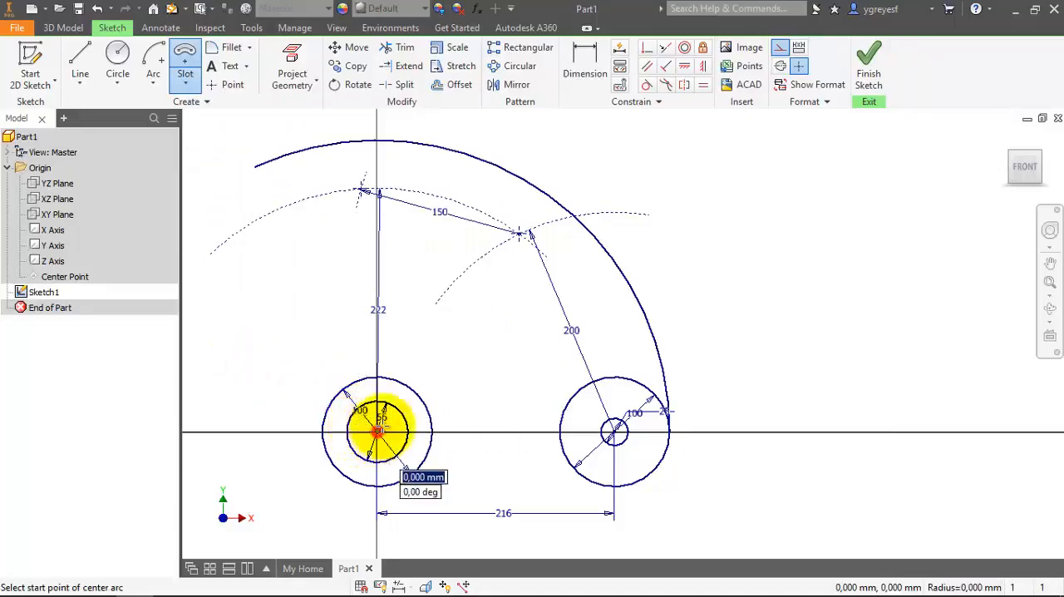
{"action": "left_click", "coordinate": [518, 234]}
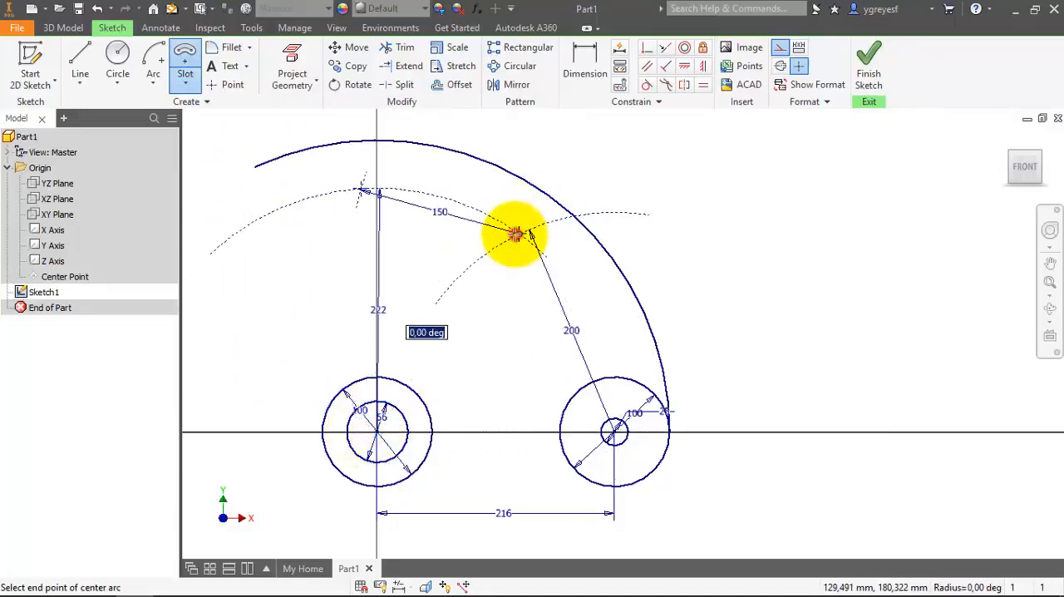
{"action": "left_click", "coordinate": [360, 189]}
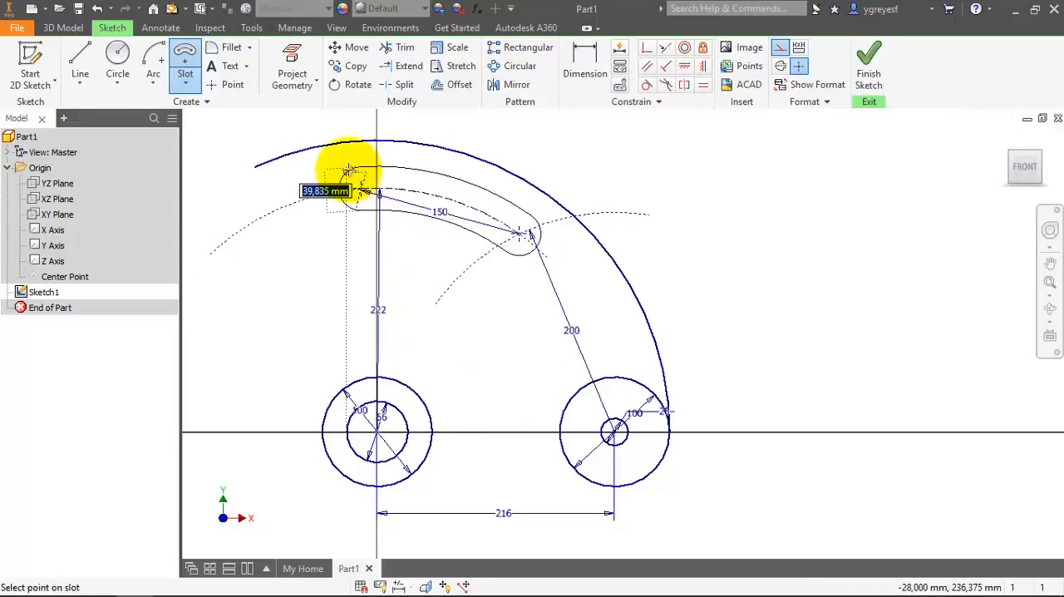
{"action": "type", "text": "25"}
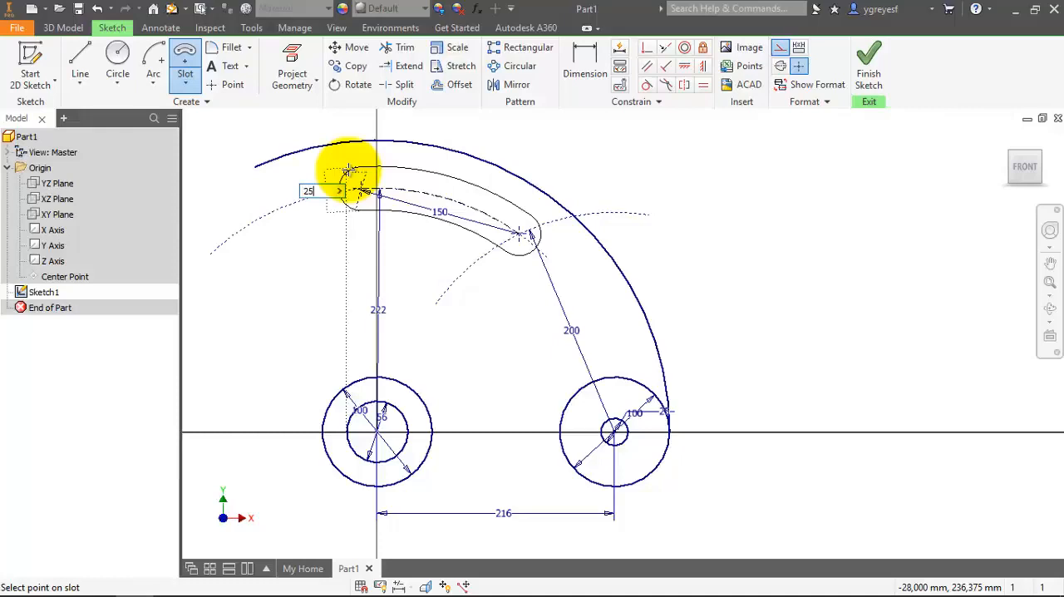
{"action": "key", "text": "Return"}
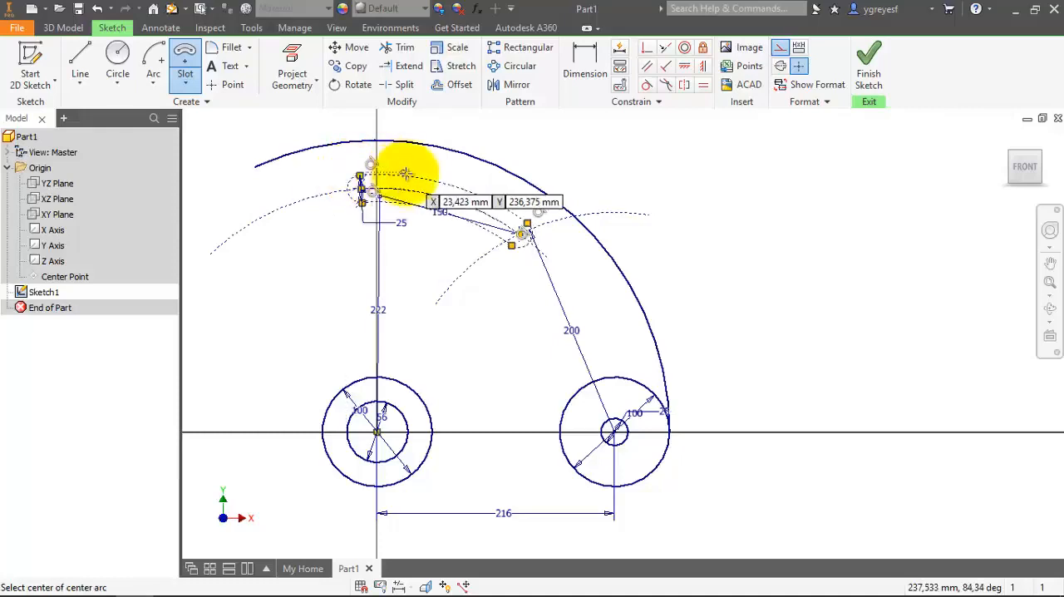
{"action": "key", "text": "Escape"}
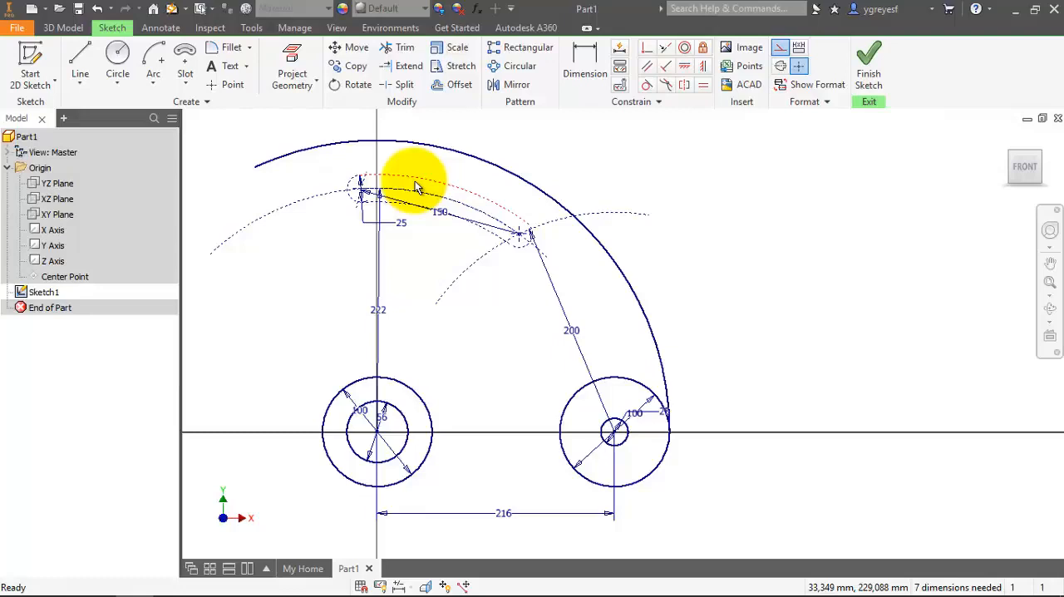
Convert the slot outline's two long arcs and both rounded end arcs from construction to normal sketch geometry.
{"action": "scroll", "coordinate": [414, 189], "scroll_direction": "up", "scroll_amount": 2}
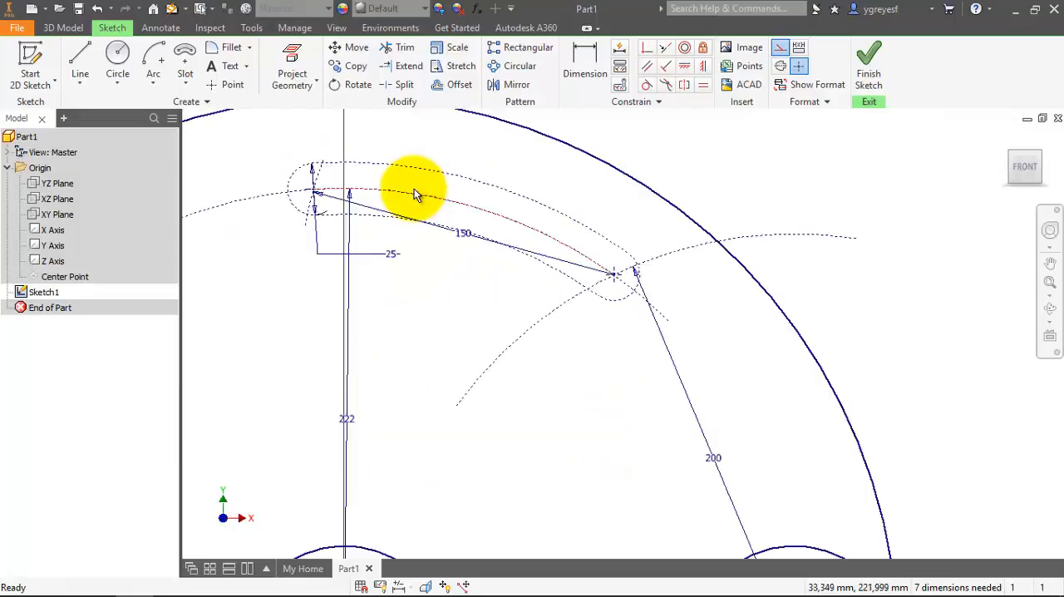
{"action": "left_click", "coordinate": [292, 177], "text": "ctrl"}
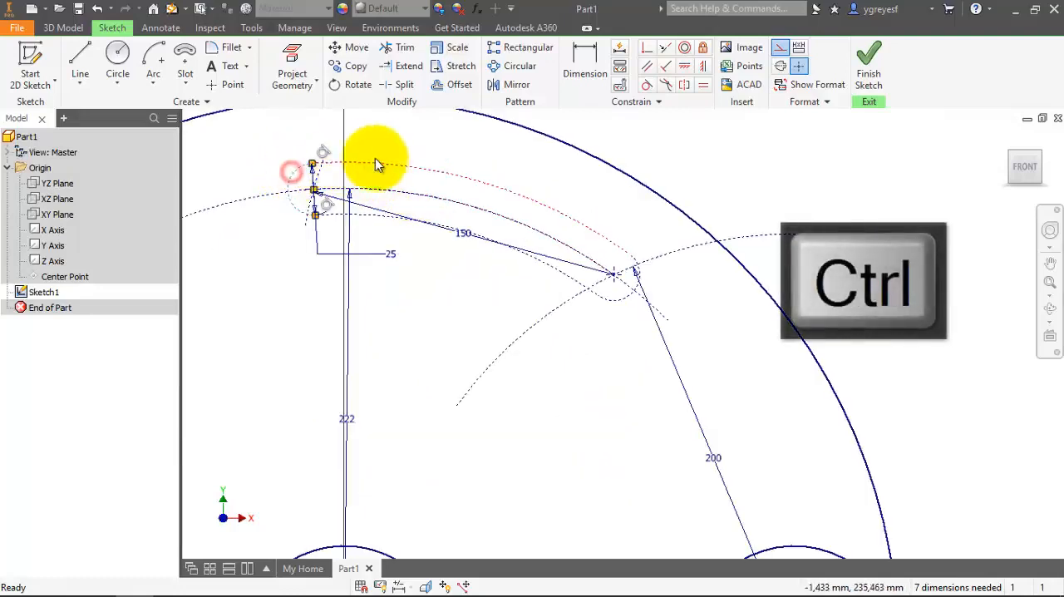
{"action": "left_click", "coordinate": [427, 168], "text": "ctrl"}
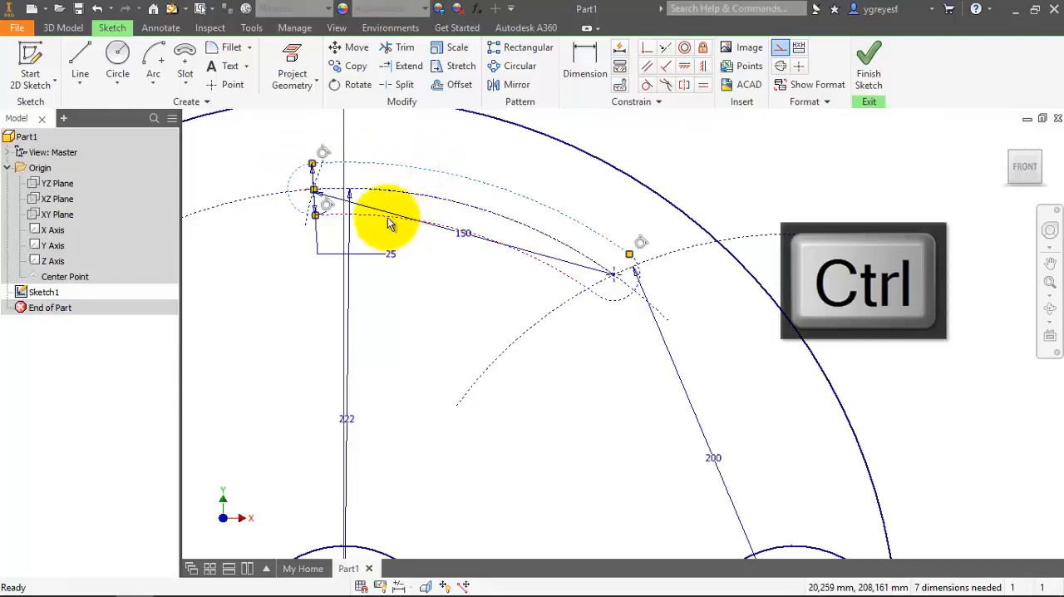
{"action": "left_click", "coordinate": [386, 217], "text": "ctrl"}
{"action": "left_click", "coordinate": [610, 284], "text": "ctrl"}
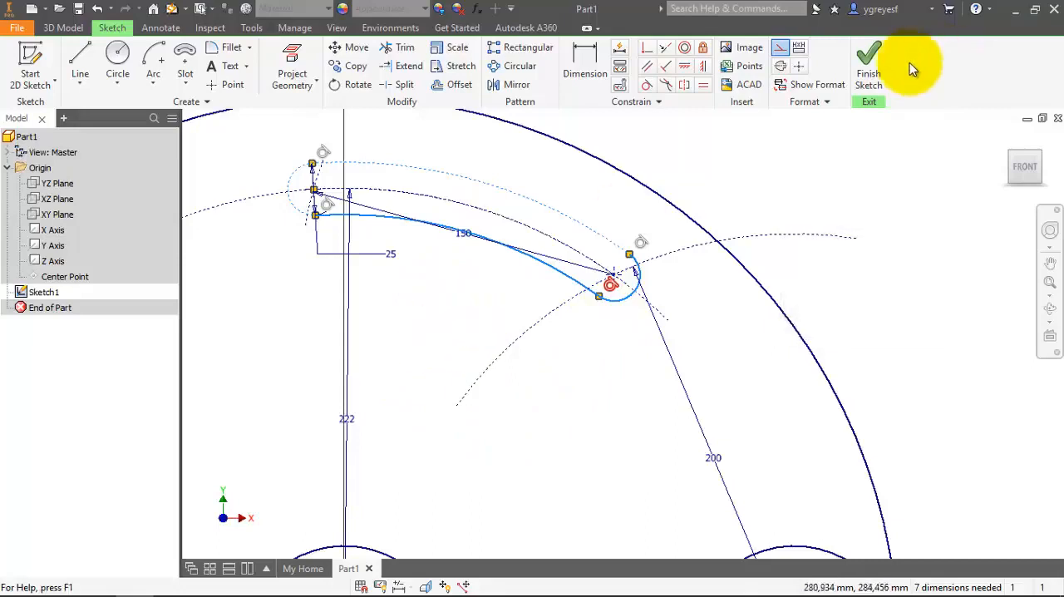
{"action": "left_click", "coordinate": [782, 47]}
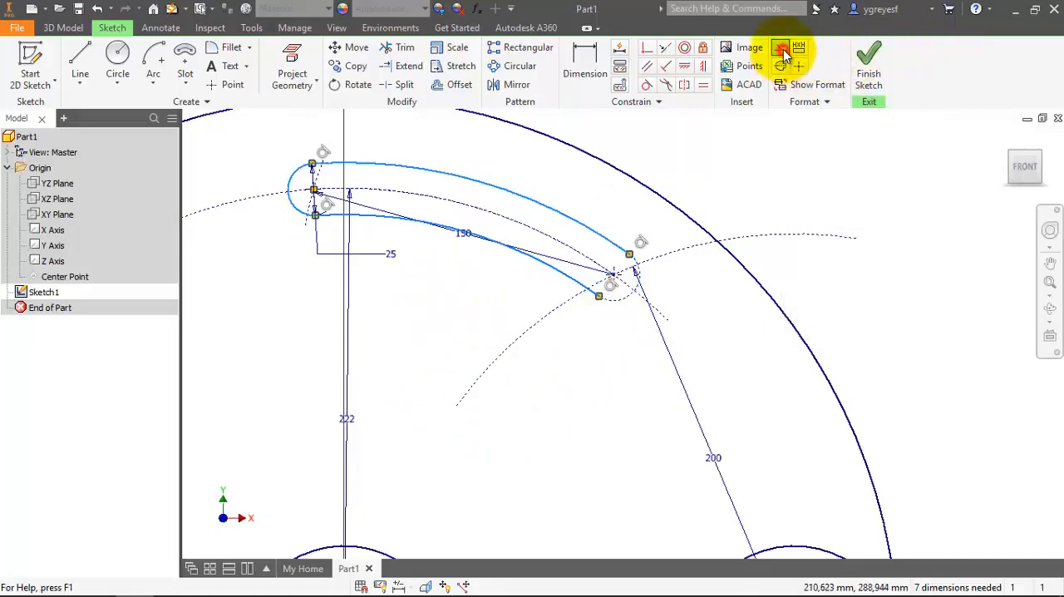
{"action": "left_click", "coordinate": [752, 155]}
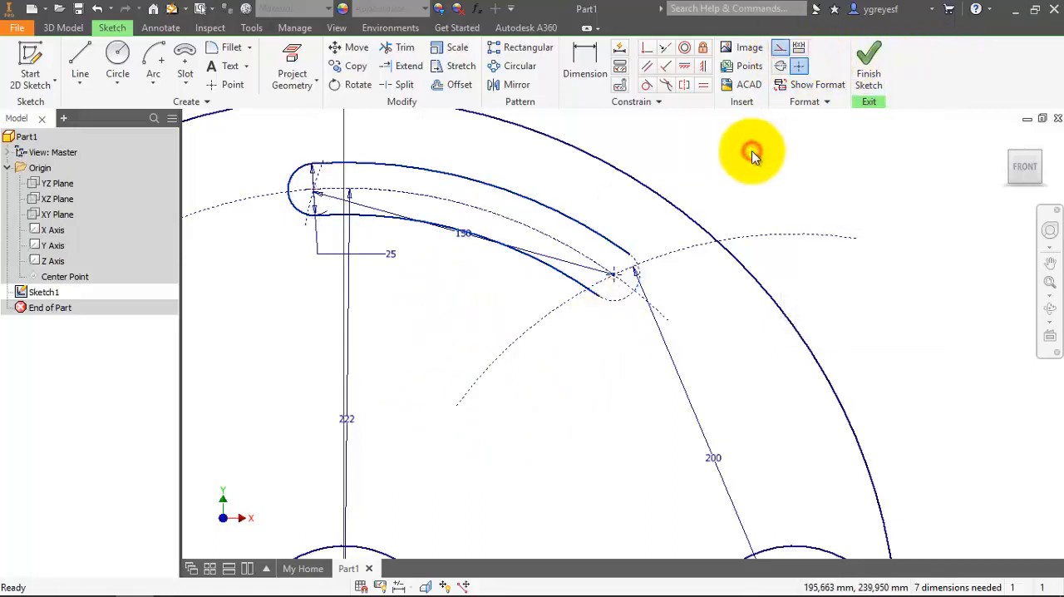
{"action": "left_click", "coordinate": [619, 295]}
{"action": "left_click", "coordinate": [782, 47]}
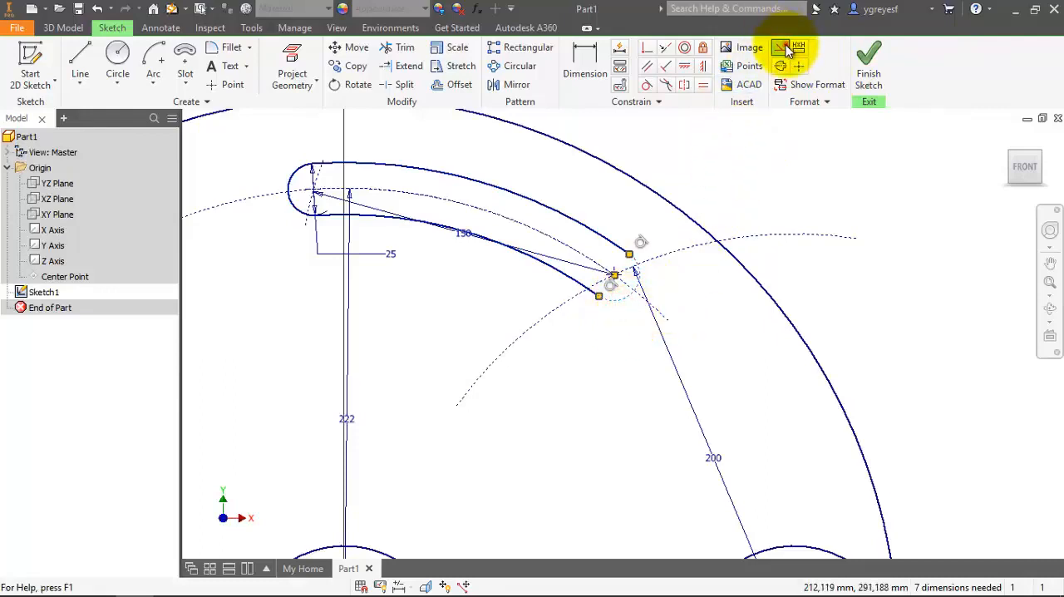
{"action": "left_click", "coordinate": [766, 181]}
{"action": "scroll", "coordinate": [770, 174], "scroll_direction": "down", "scroll_amount": 3}
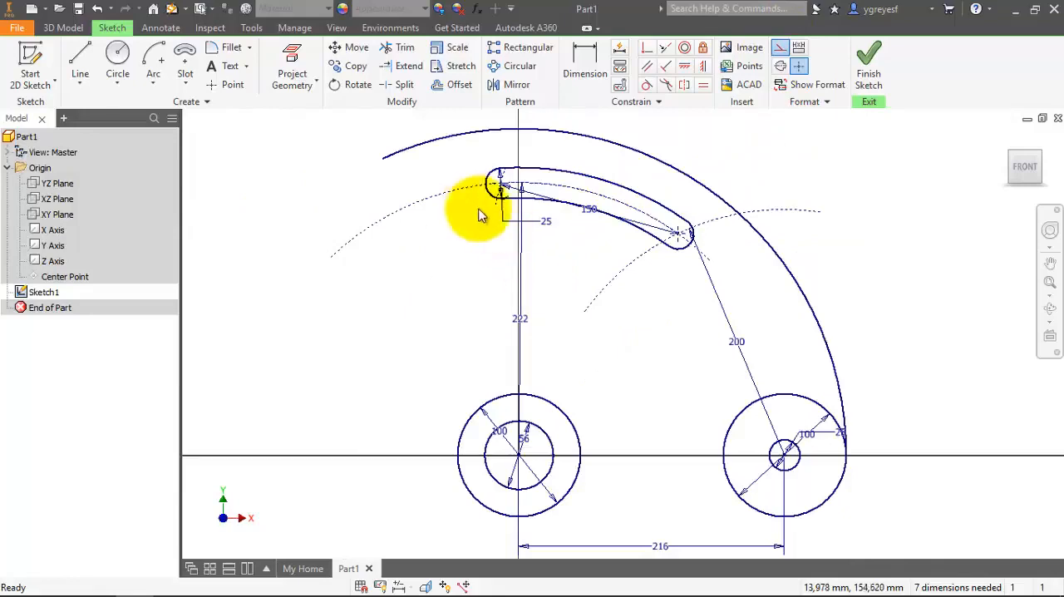
Draw a construction circle about 76 mm in diameter, centred on the centre point of the slot's left end.
{"action": "left_click", "coordinate": [117, 56]}
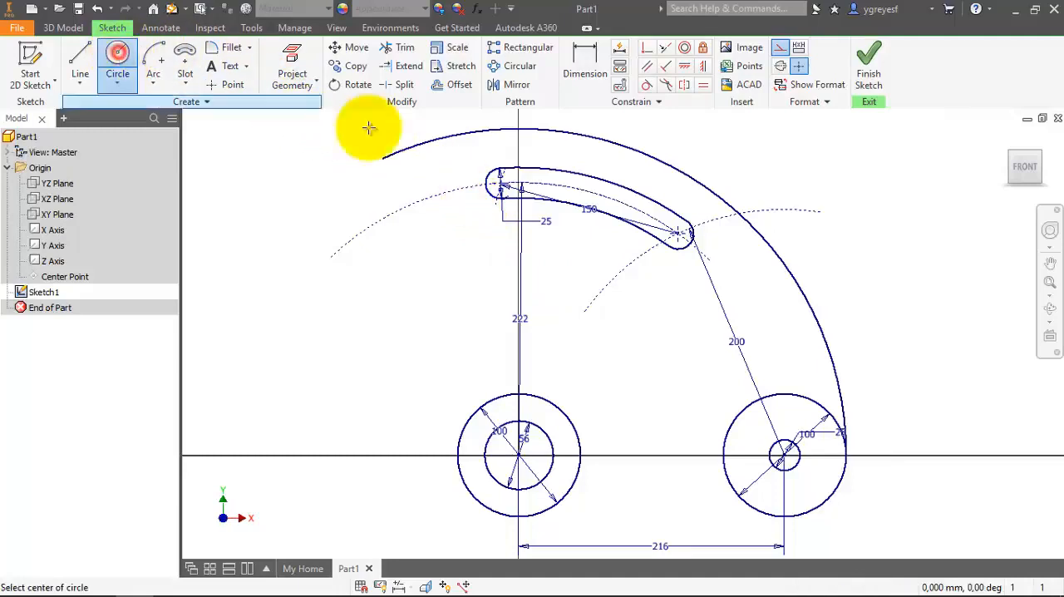
{"action": "left_click", "coordinate": [501, 185]}
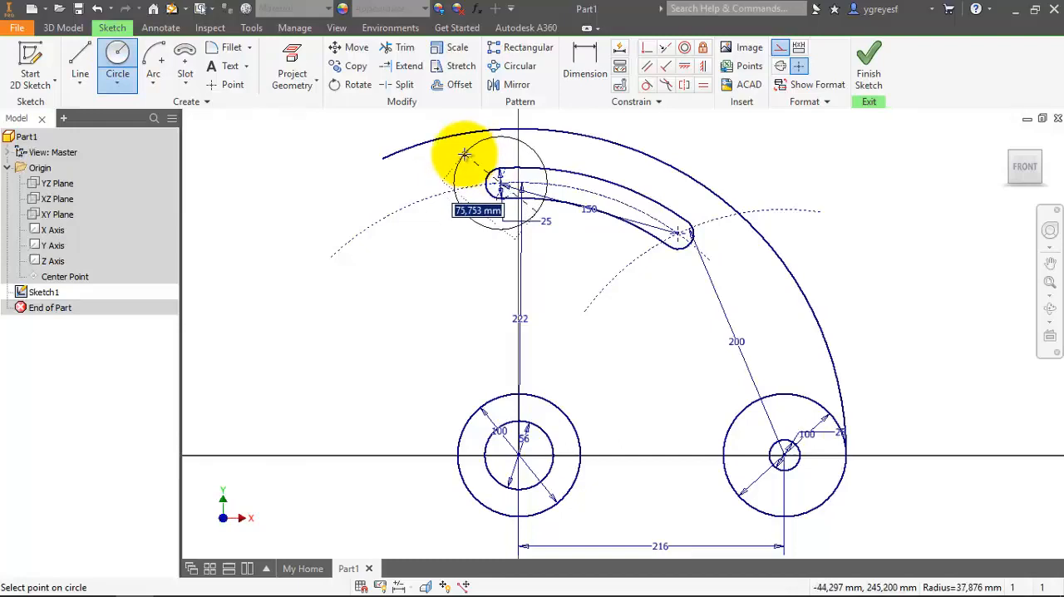
{"action": "left_click", "coordinate": [464, 154]}
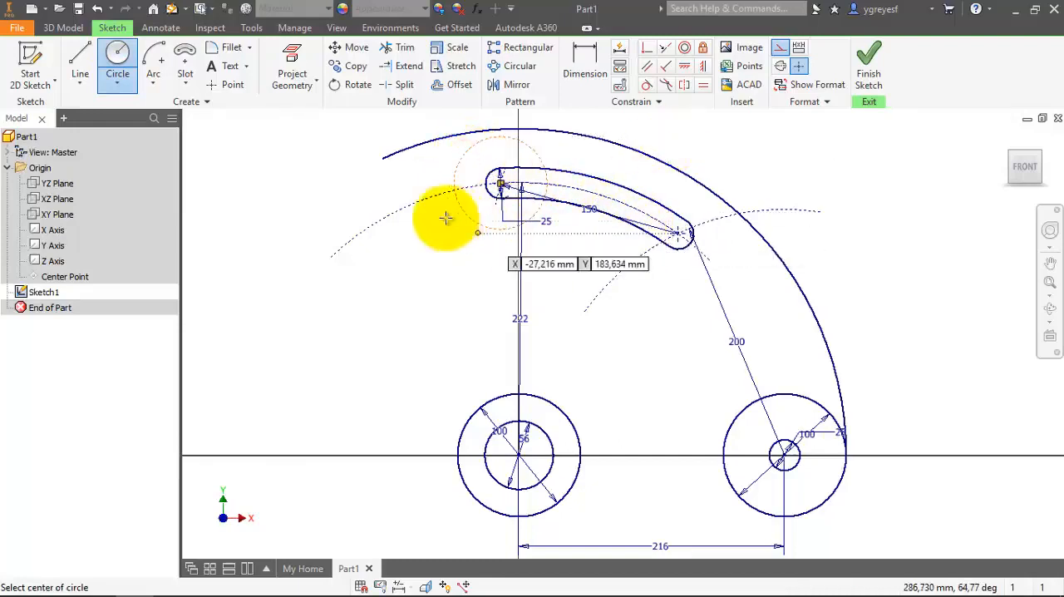
{"action": "key", "text": "Escape"}
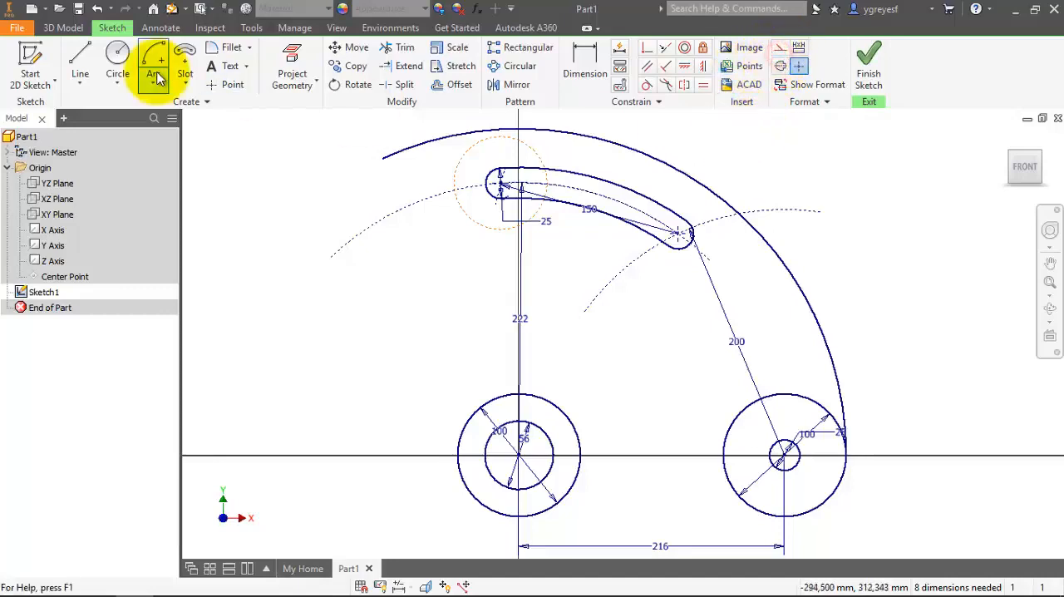
Draw a normal, non-construction circle around the slot's right end, centred on that end's centre point and clear of the large outer arc.
{"action": "left_click", "coordinate": [113, 73]}
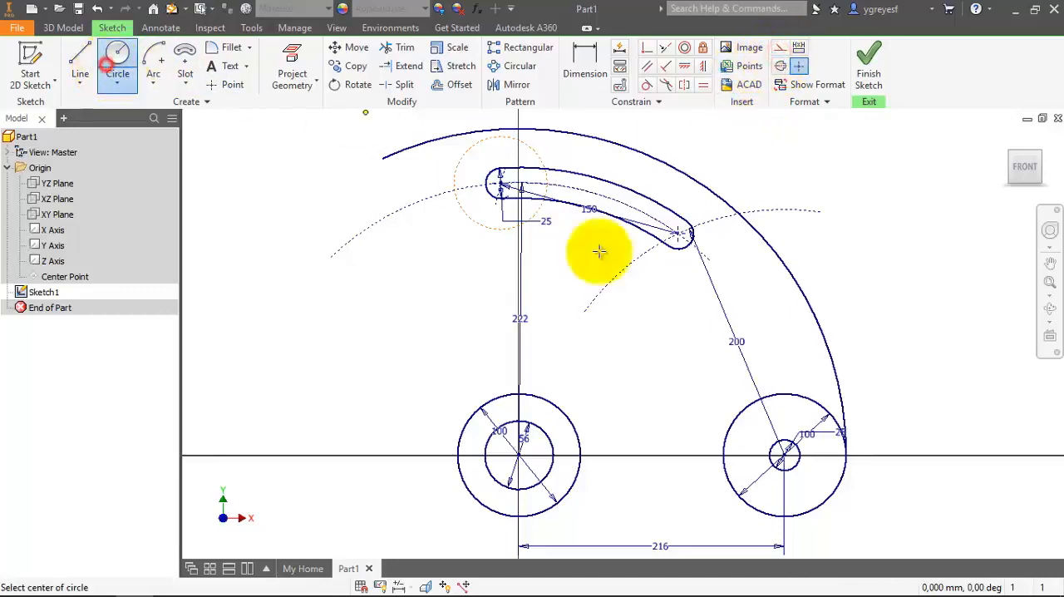
{"action": "left_click", "coordinate": [678, 234]}
{"action": "left_click", "coordinate": [706, 212]}
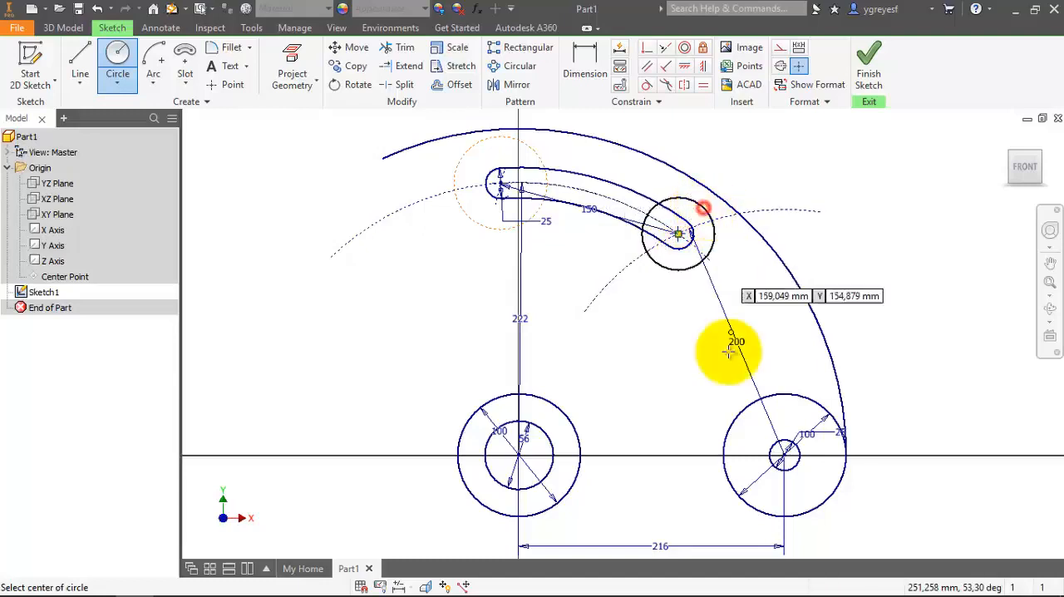
{"action": "key", "text": "Escape"}
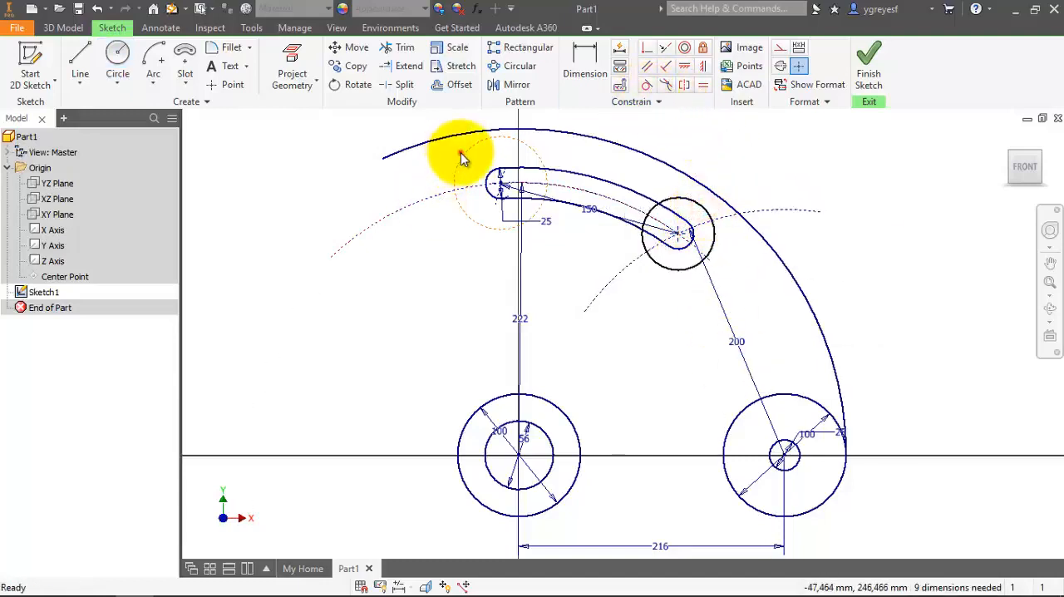
Convert the circle around the slot's left end from construction to normal sketch geometry.
{"action": "left_click", "coordinate": [468, 148]}
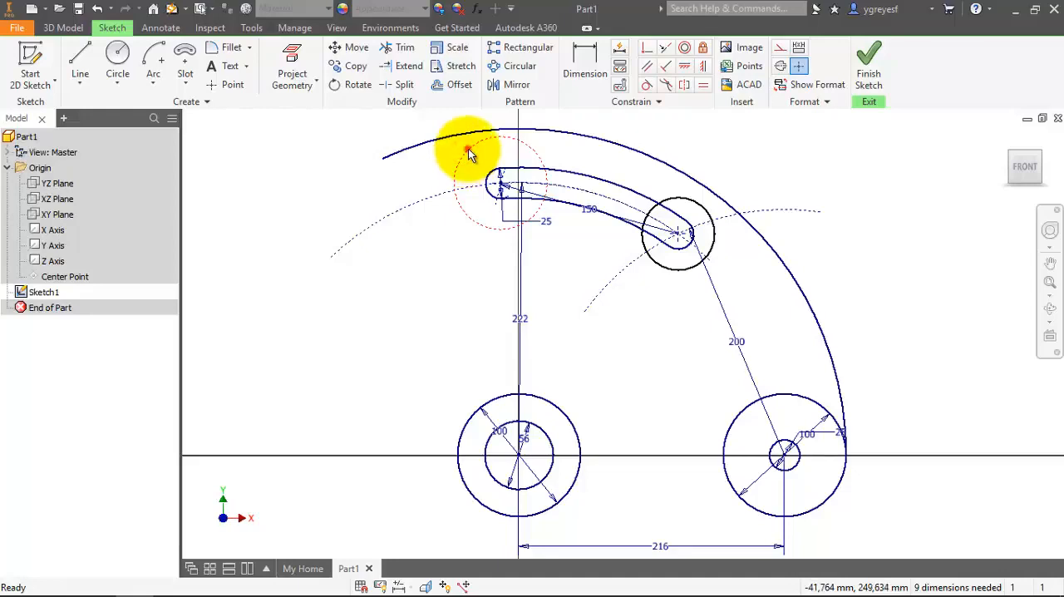
{"action": "left_click", "coordinate": [781, 48]}
{"action": "left_click", "coordinate": [378, 297]}
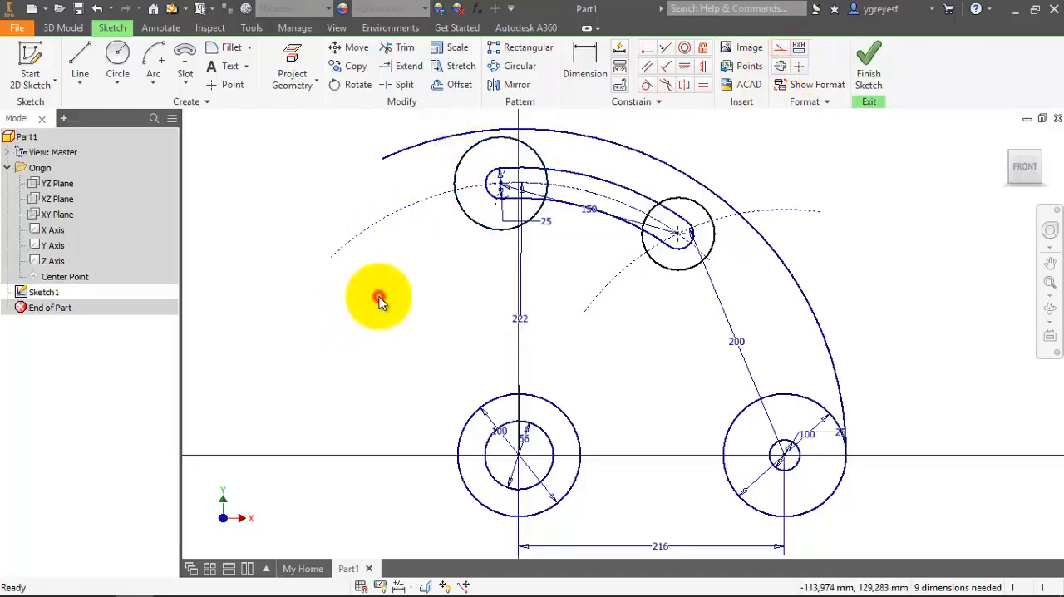
Make the circles around both slot ends tangent to the large outer arc.
{"action": "left_click", "coordinate": [647, 84]}
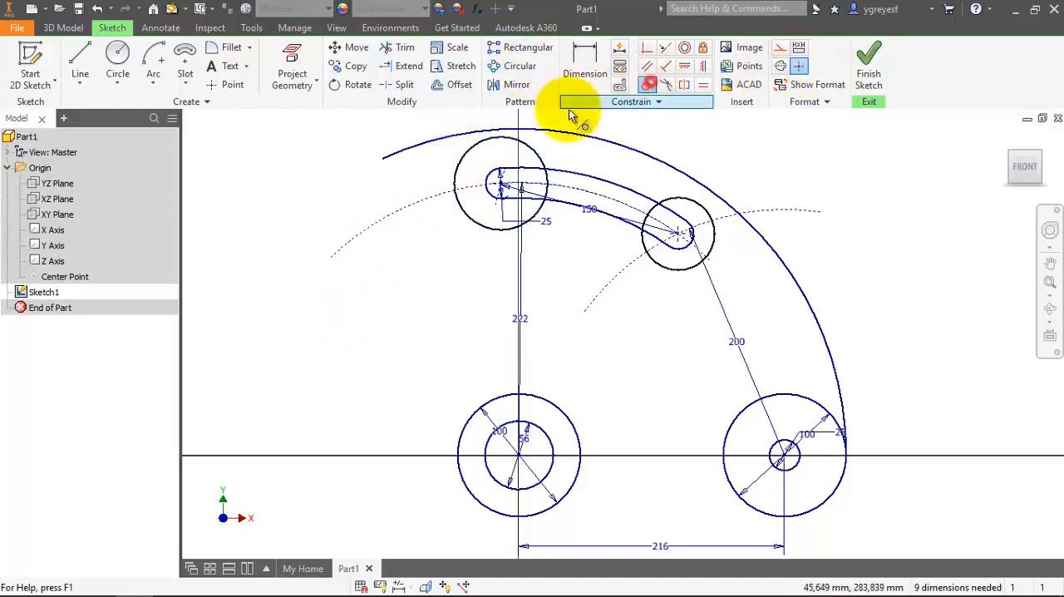
{"action": "left_click", "coordinate": [499, 133]}
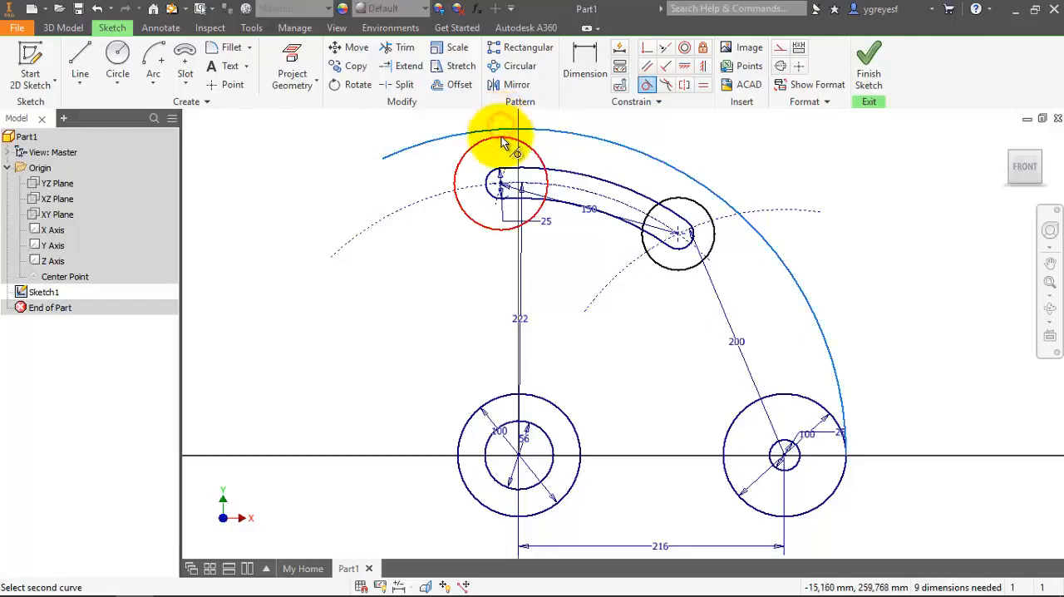
{"action": "left_click", "coordinate": [501, 136]}
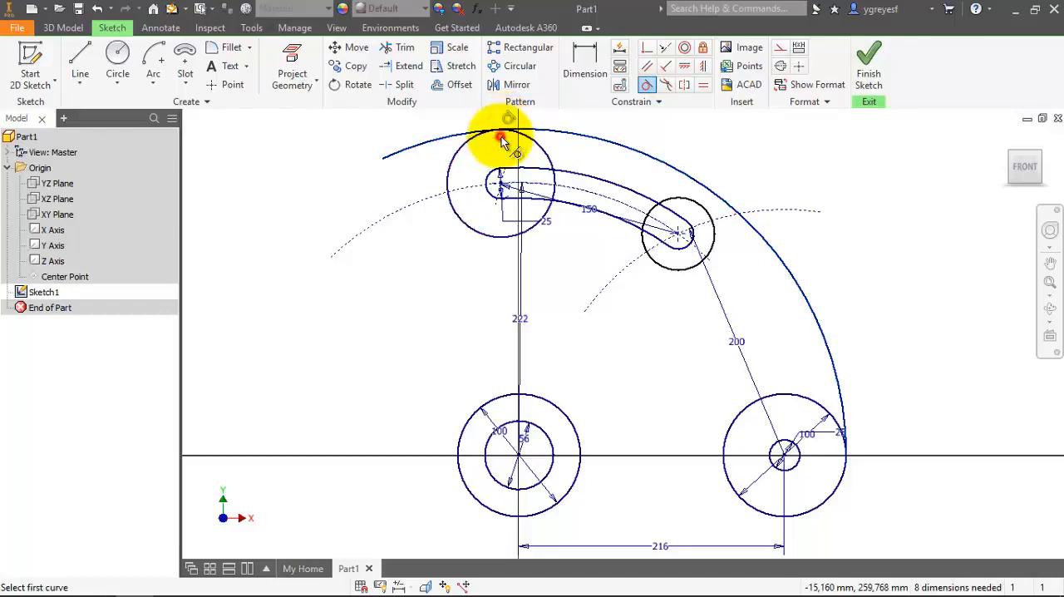
{"action": "left_click", "coordinate": [712, 218]}
{"action": "left_click", "coordinate": [712, 202]}
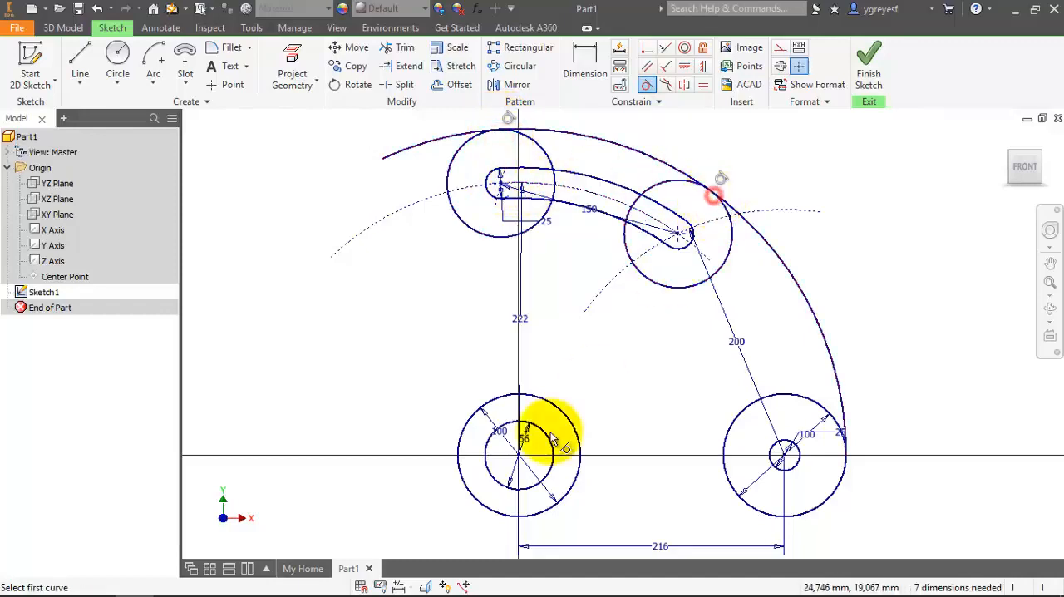
{"action": "left_click", "coordinate": [123, 60]}
{"action": "left_click", "coordinate": [519, 453]}
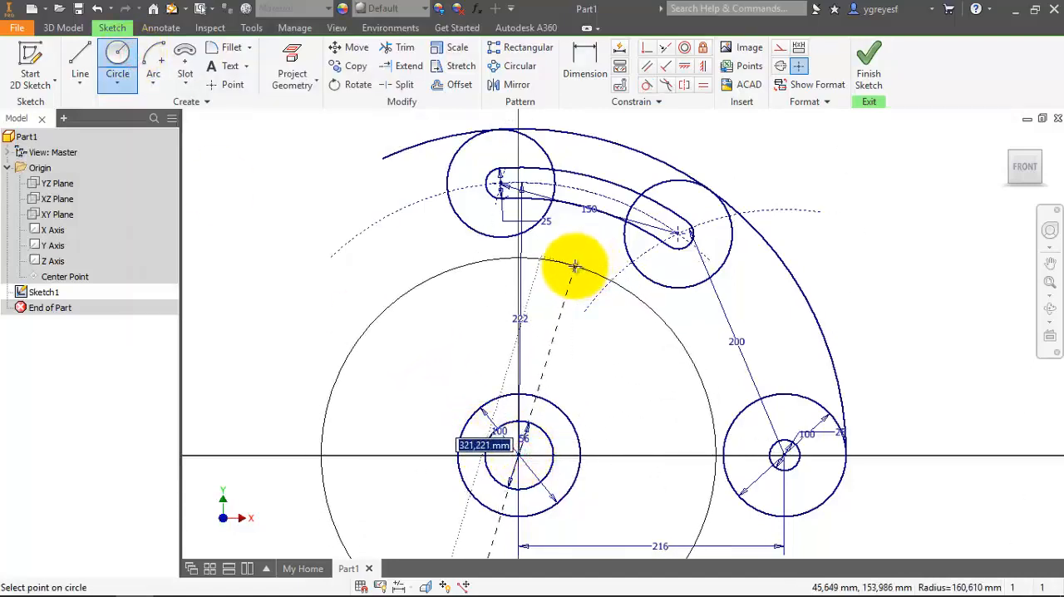
{"action": "key", "text": "Escape"}
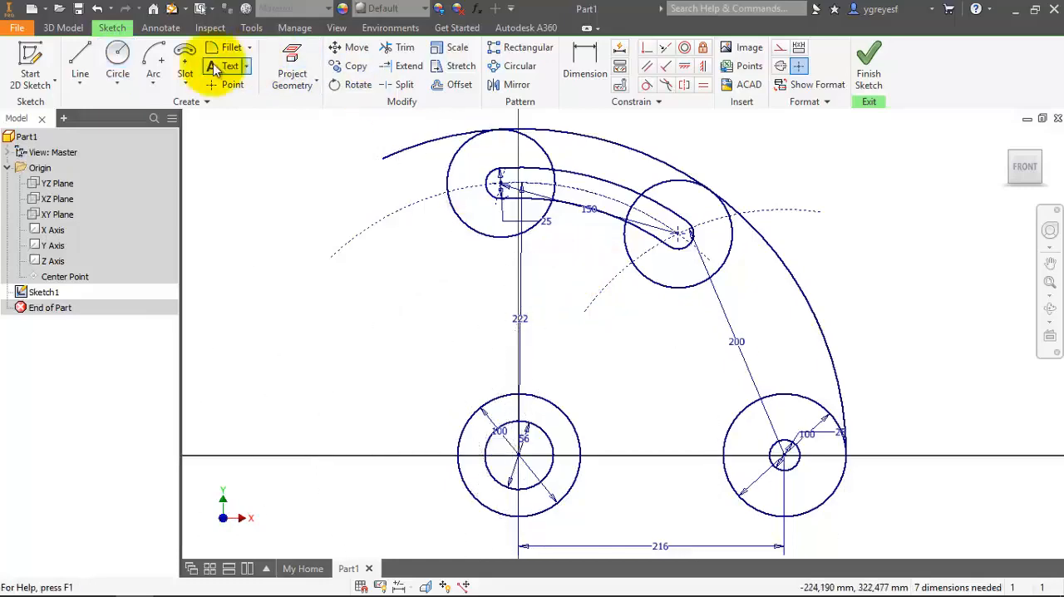
Draw a center-point arc about the origin just below the slot, from about X -46, Y 165 mm clockwise past the right slot-end circle.
{"action": "left_click", "coordinate": [154, 60]}
{"action": "left_click", "coordinate": [519, 454]}
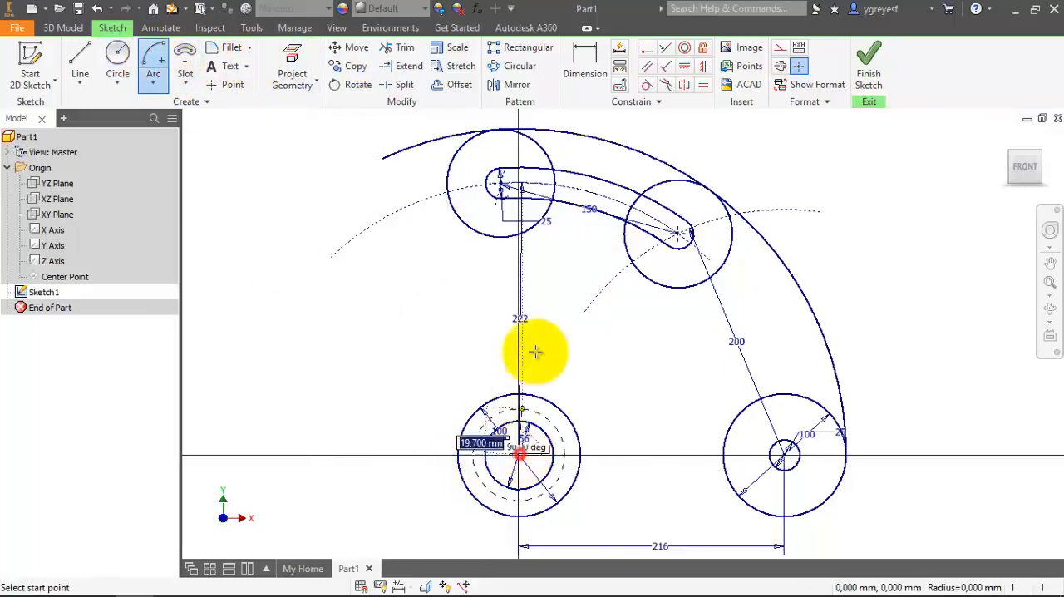
{"action": "left_click", "coordinate": [463, 250]}
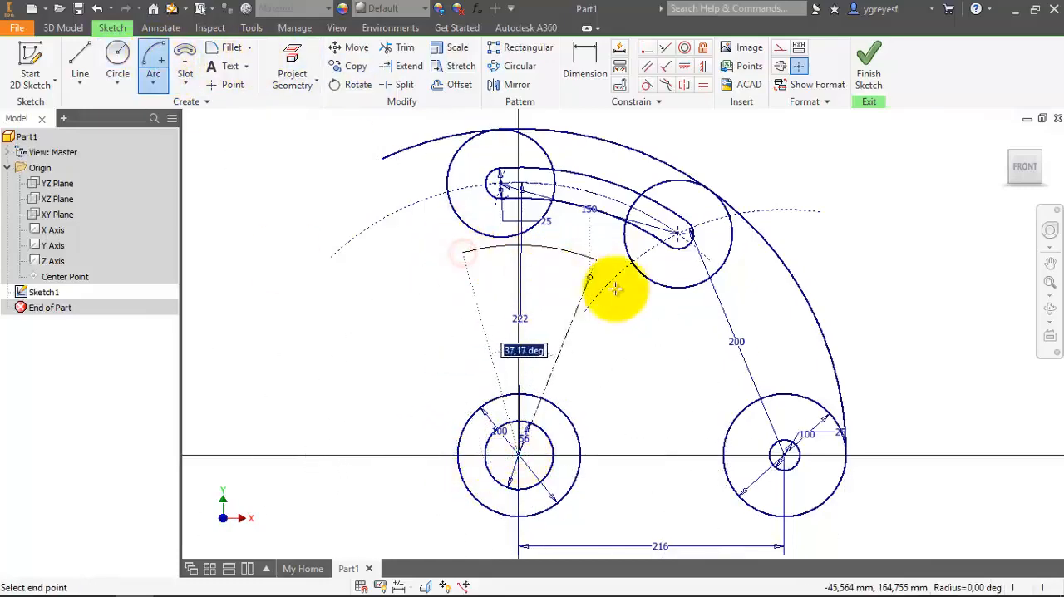
{"action": "left_click", "coordinate": [662, 317]}
{"action": "key", "text": "Escape"}
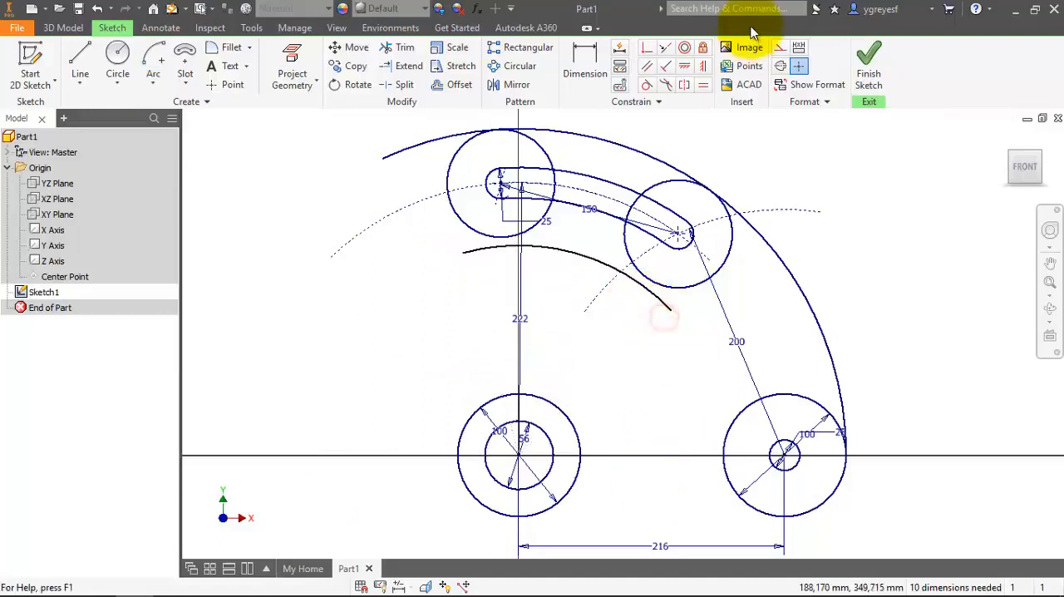
Make the inner arc below the slot tangent to the circle around the slot's right end.
{"action": "left_click", "coordinate": [648, 86]}
{"action": "left_click", "coordinate": [635, 284]}
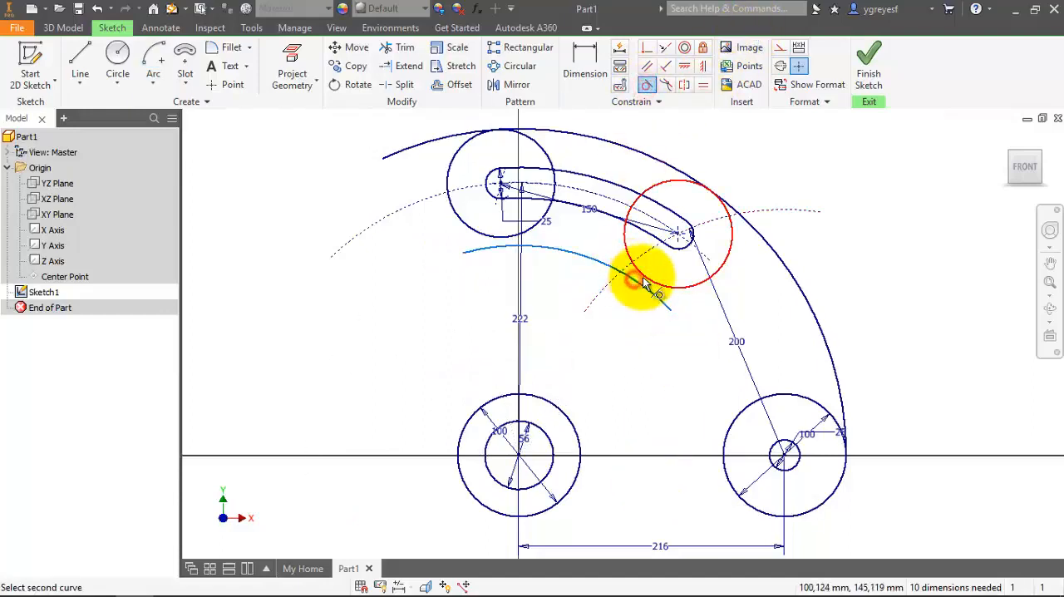
{"action": "left_click", "coordinate": [640, 275]}
{"action": "key", "text": "Escape"}
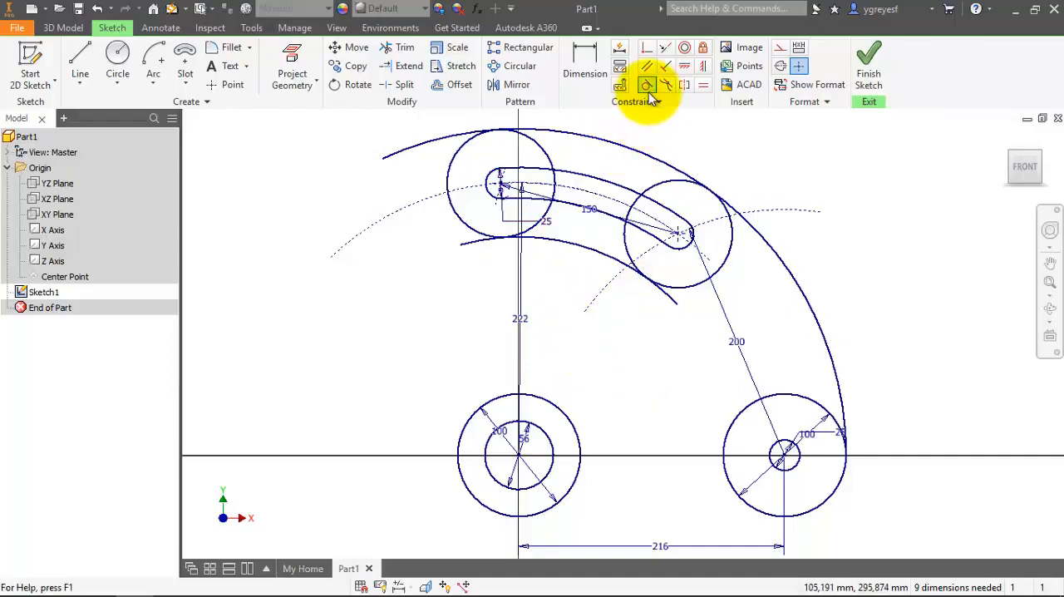
Try to make the inner arc below the slot tangent to the circle around the slot's left end.
{"action": "left_click", "coordinate": [647, 86]}
{"action": "left_click", "coordinate": [518, 233]}
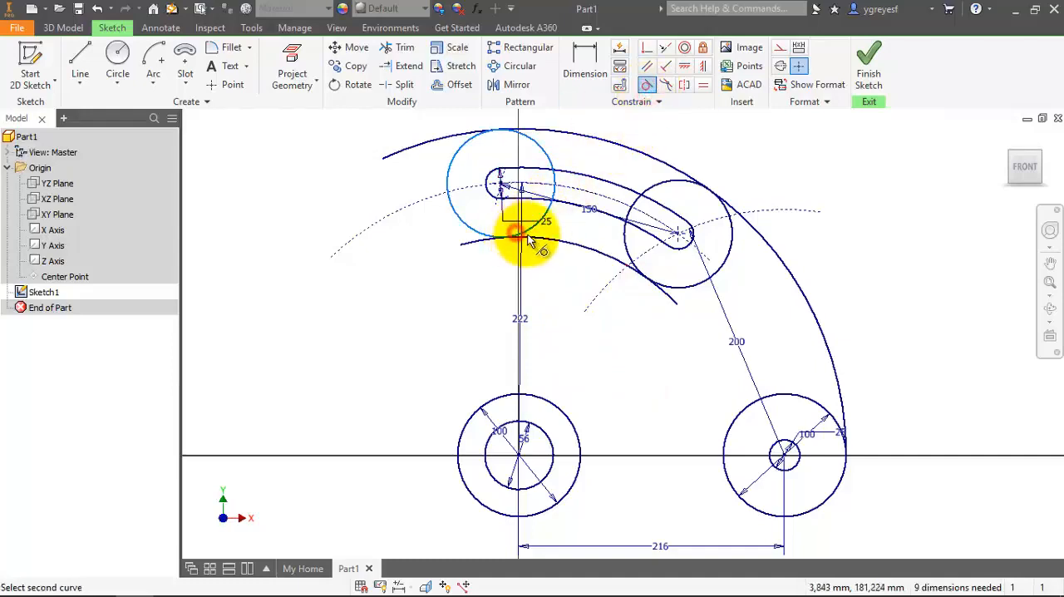
{"action": "left_click", "coordinate": [532, 241]}
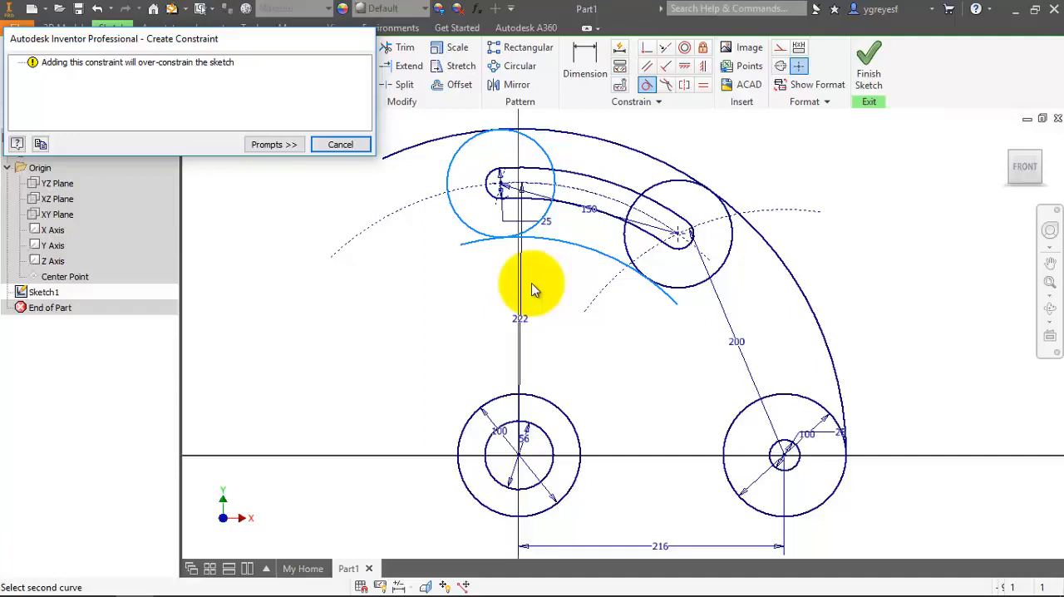
{"action": "key", "text": "Escape"}
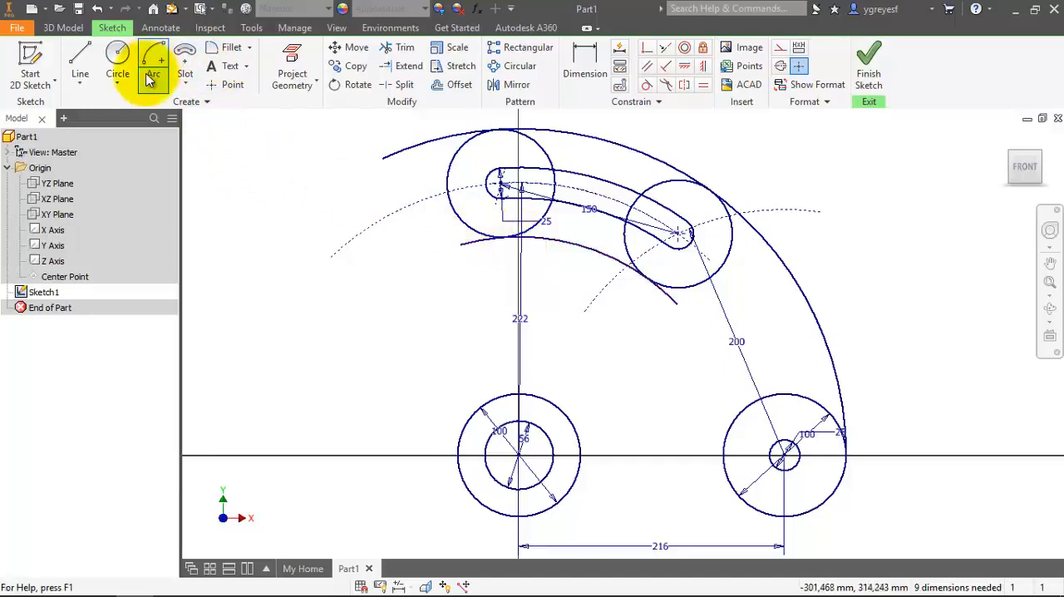
Draw a circle of diameter 64*2 mm below the inner arc's left end, centred at about X -47, Y 98 mm.
{"action": "left_click", "coordinate": [117, 55]}
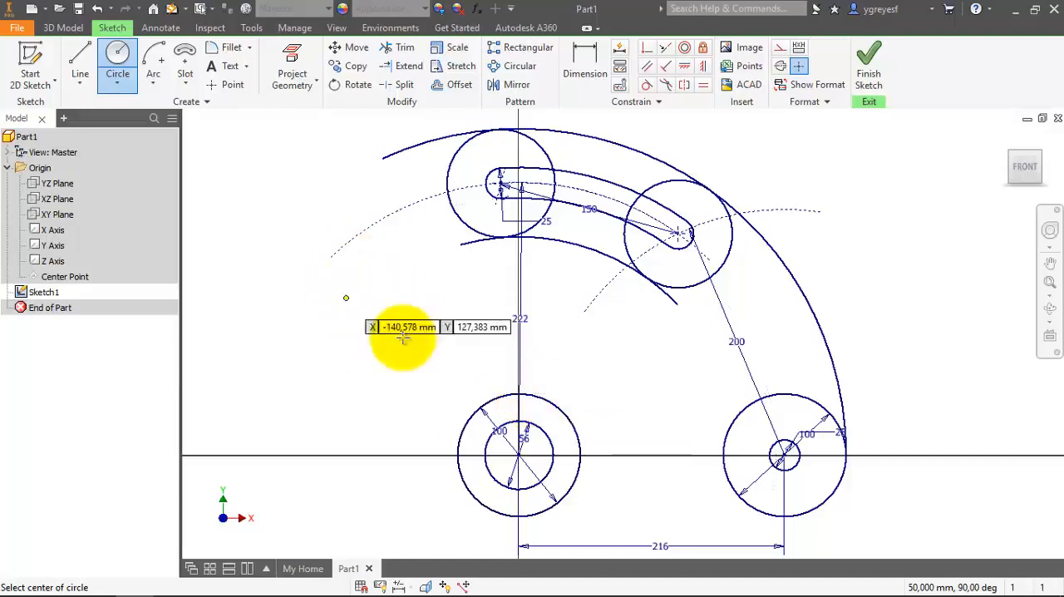
{"action": "left_click", "coordinate": [458, 334]}
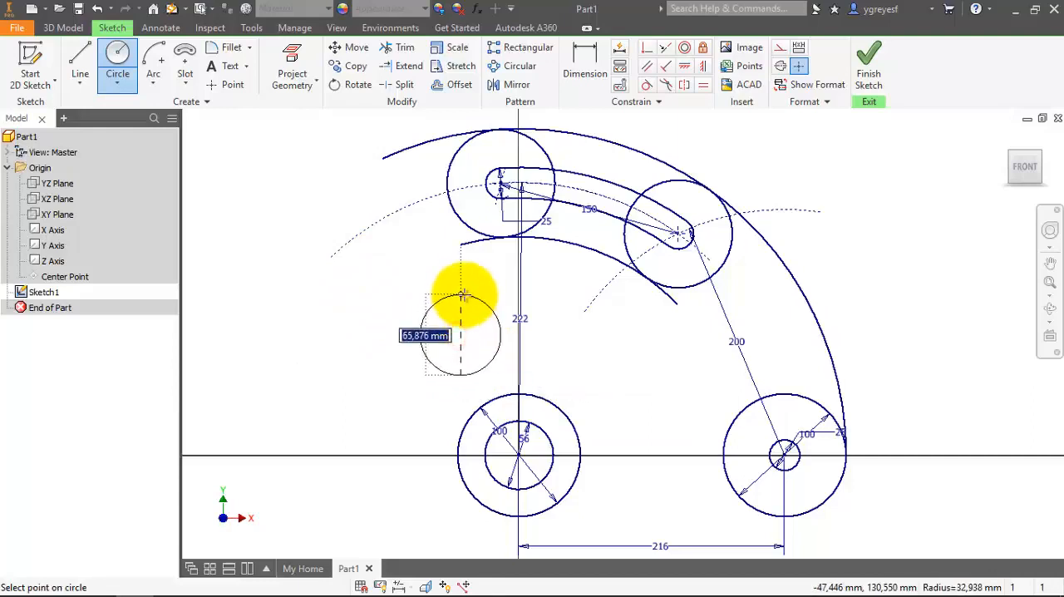
{"action": "type", "text": "64"}
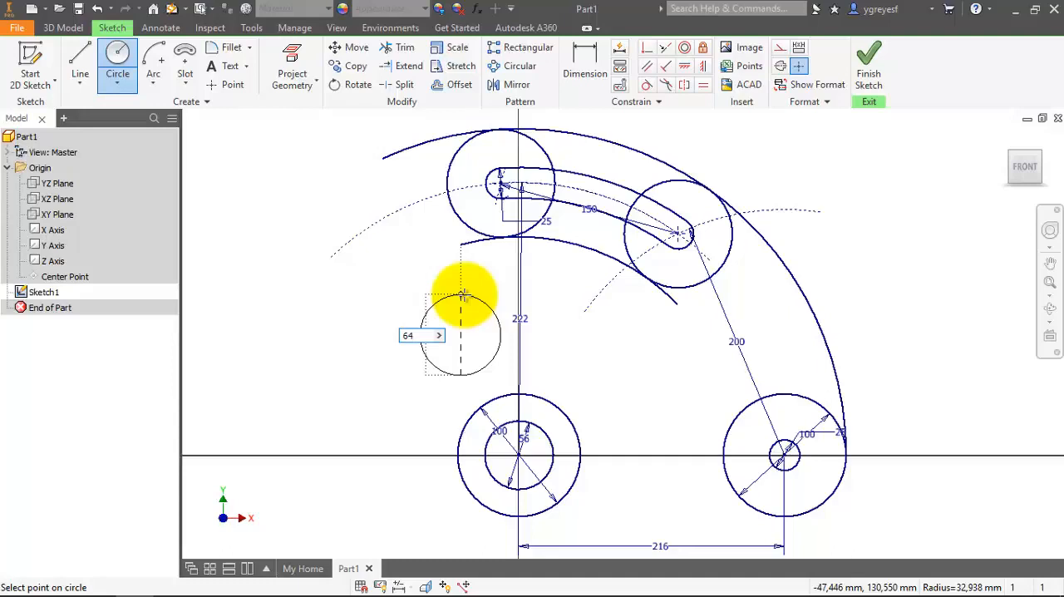
{"action": "type", "text": "*2"}
{"action": "key", "text": "Return"}
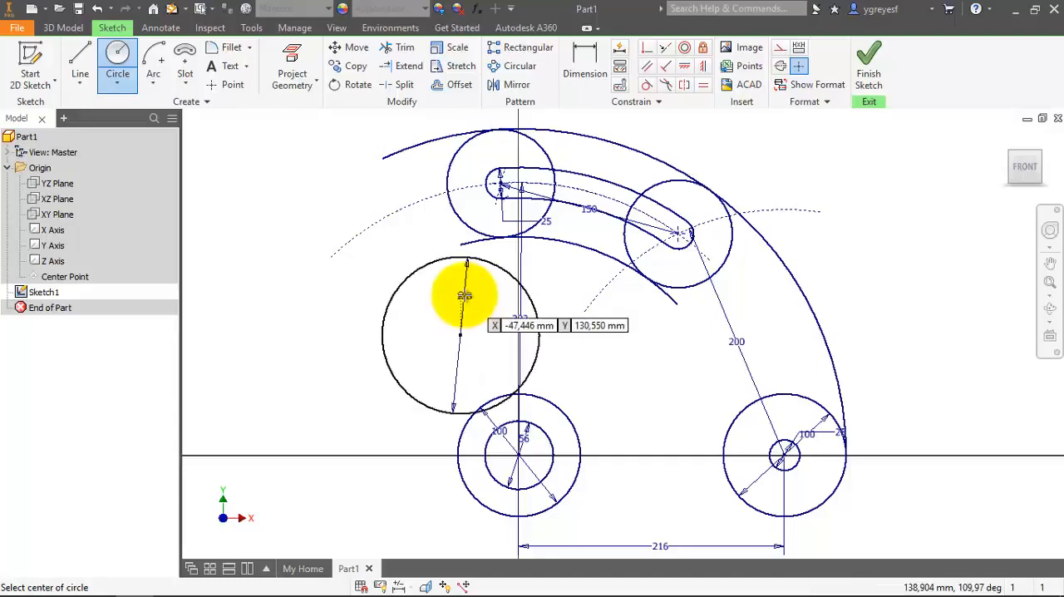
Make the 128 mm circle tangent to the 100 mm circle centred on the origin.
{"action": "left_click", "coordinate": [646, 84]}
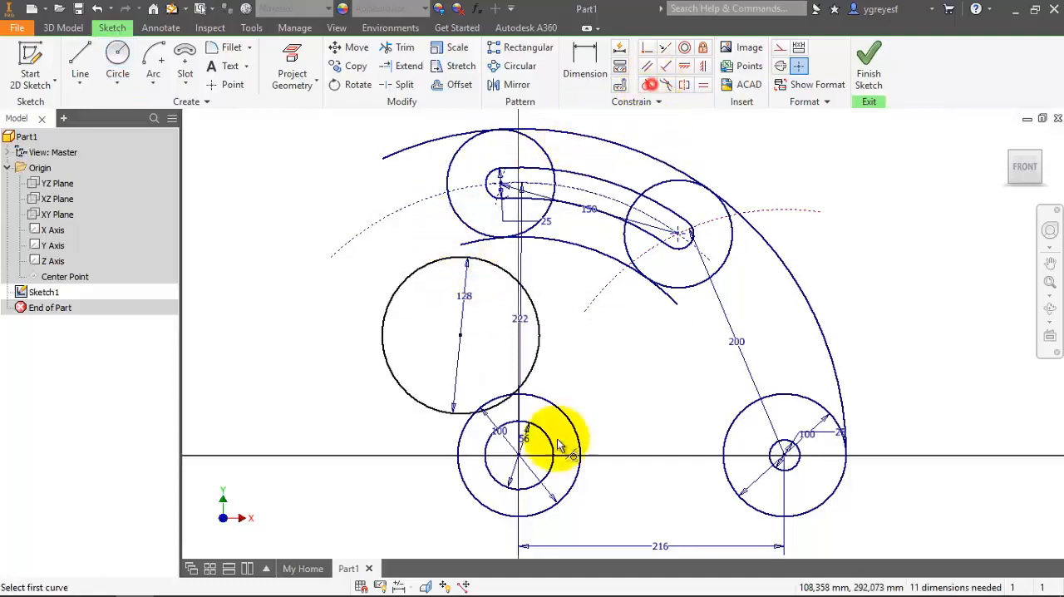
{"action": "left_click", "coordinate": [499, 411]}
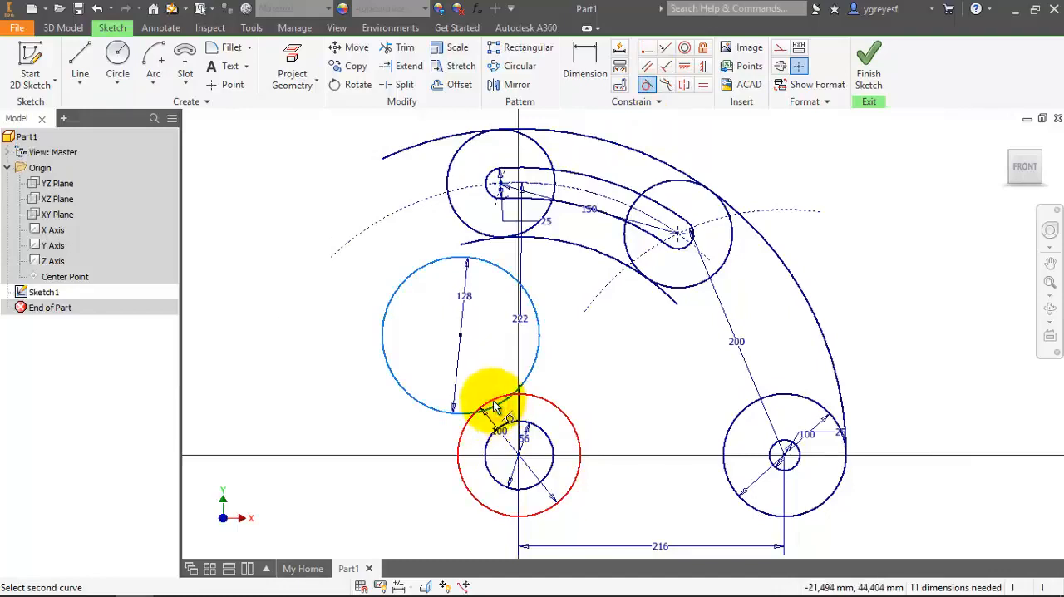
{"action": "left_click", "coordinate": [495, 406]}
Try to make the 128 mm circle tangent to the inner arc below the slot.
{"action": "left_click", "coordinate": [470, 252]}
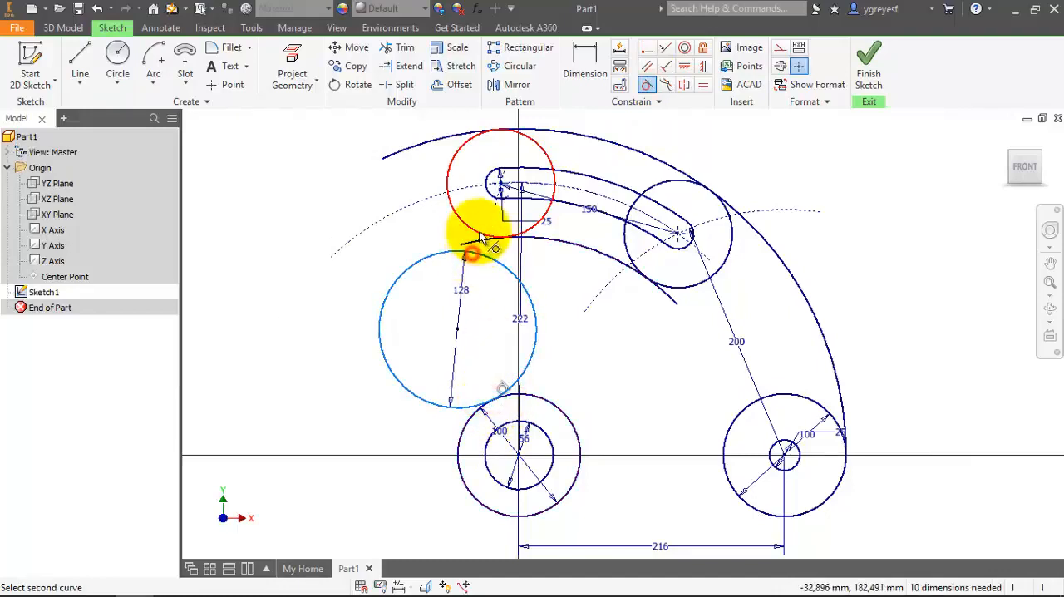
{"action": "left_click", "coordinate": [477, 242]}
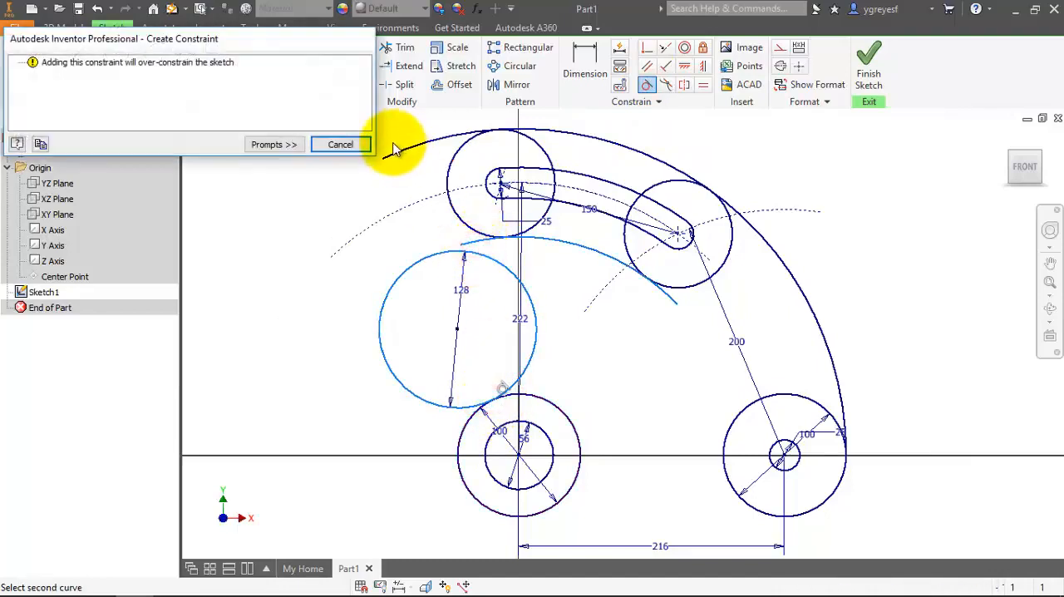
{"action": "left_click", "coordinate": [339, 143]}
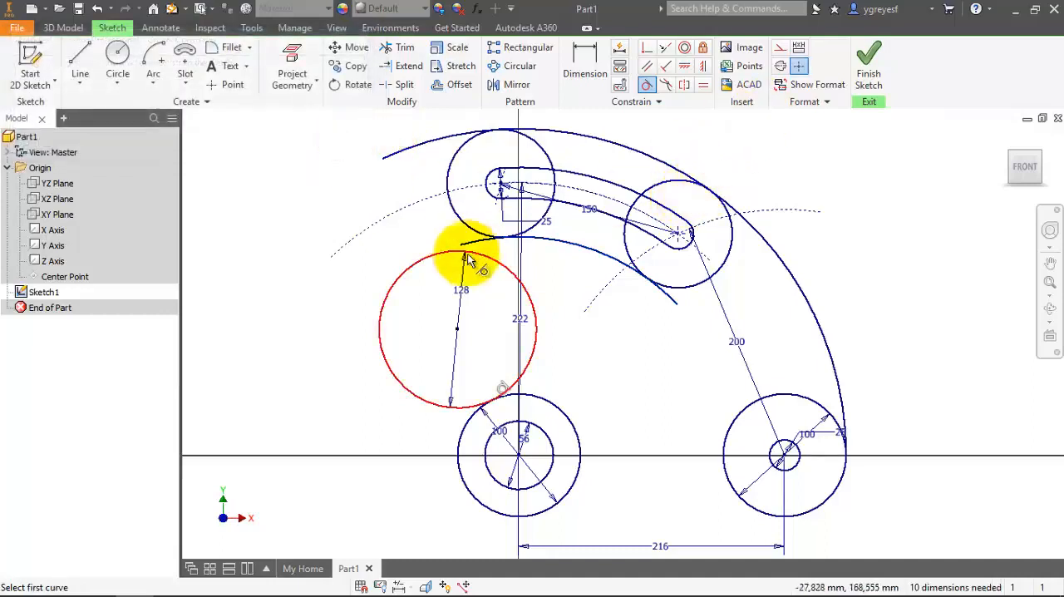
Make the 128 mm circle tangent to the circle around the slot's left end.
{"action": "left_click", "coordinate": [463, 224]}
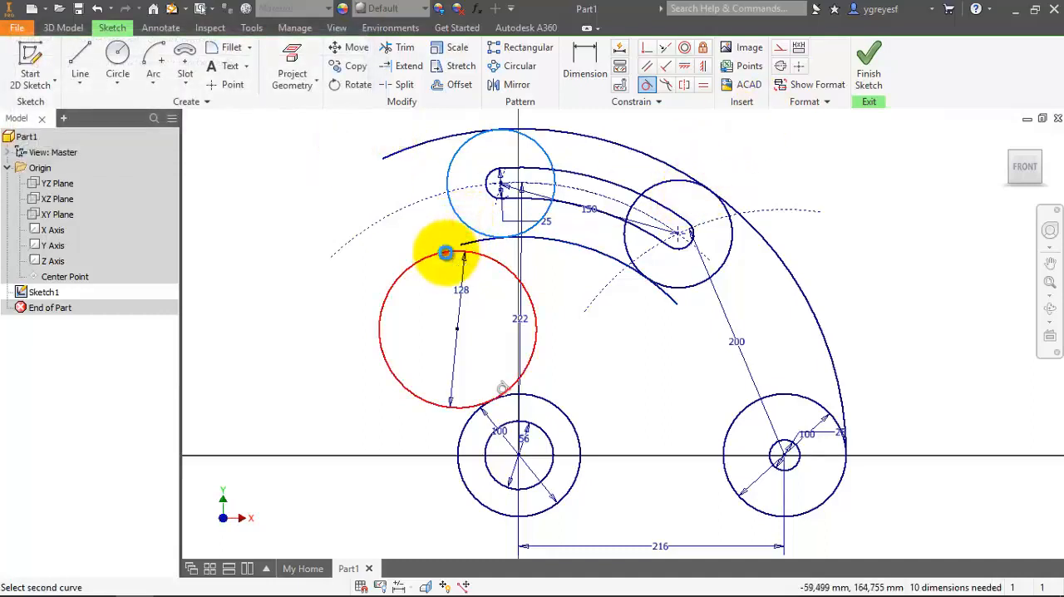
{"action": "left_click", "coordinate": [445, 252]}
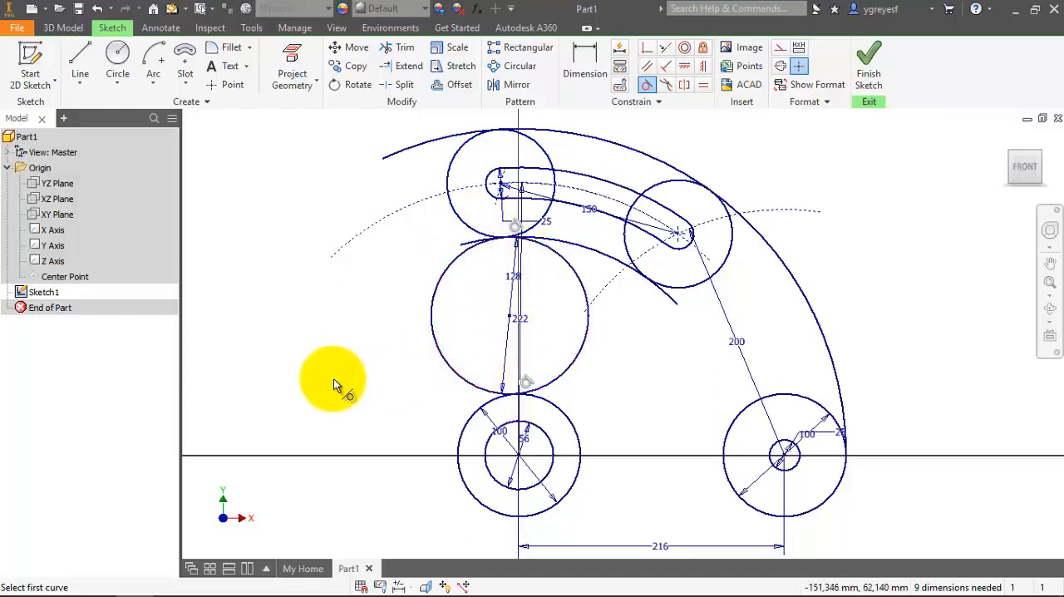
{"action": "key", "text": "Escape"}
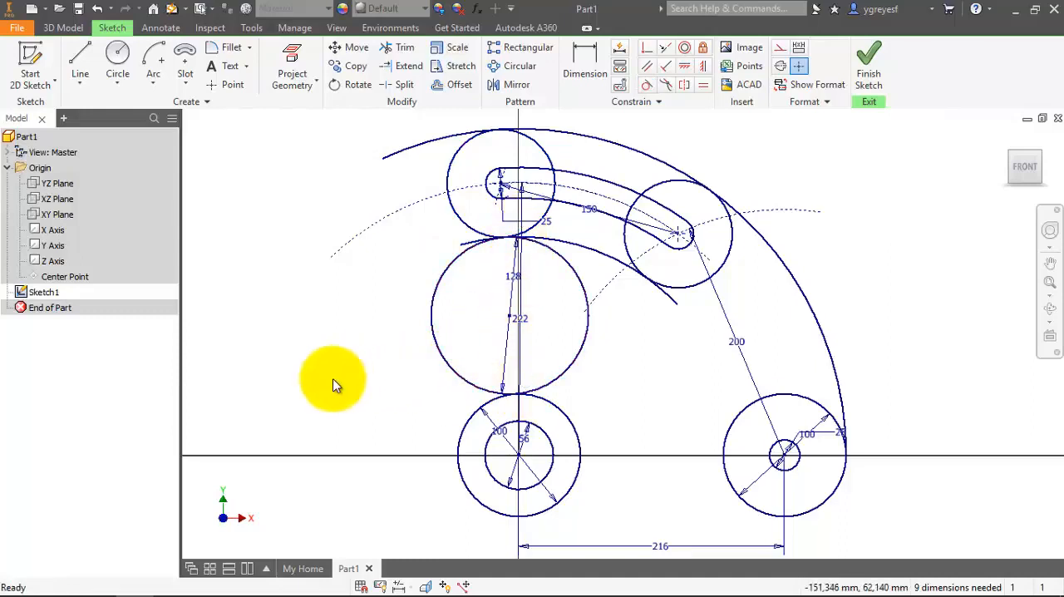
Draw a horizontal line below both 100 mm circles at about Y -59 mm, extending slightly beyond the two circle centres.
{"action": "left_click", "coordinate": [80, 65]}
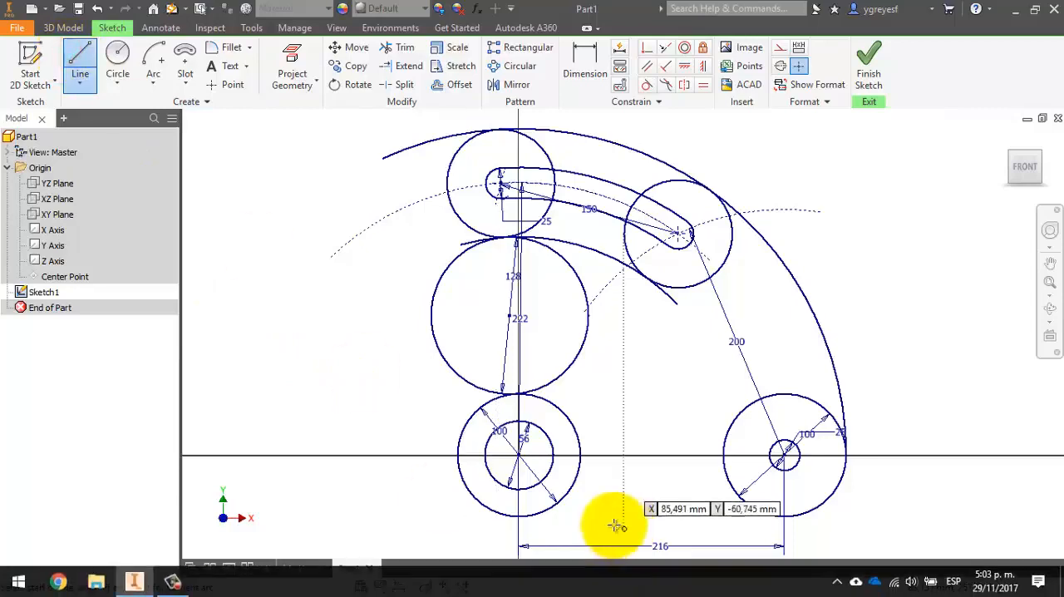
{"action": "left_click", "coordinate": [499, 527]}
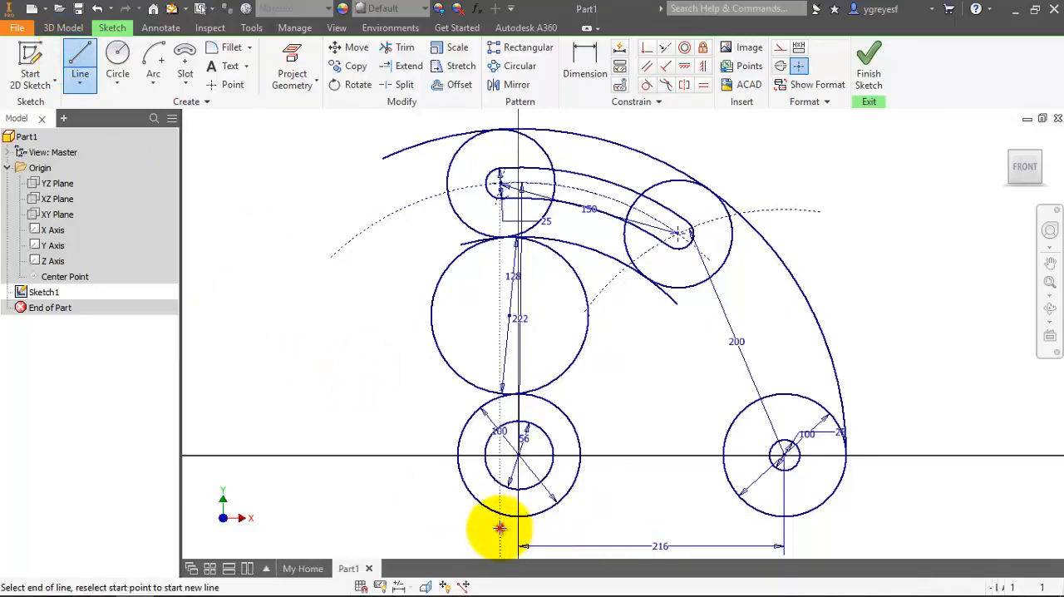
{"action": "left_click", "coordinate": [828, 526]}
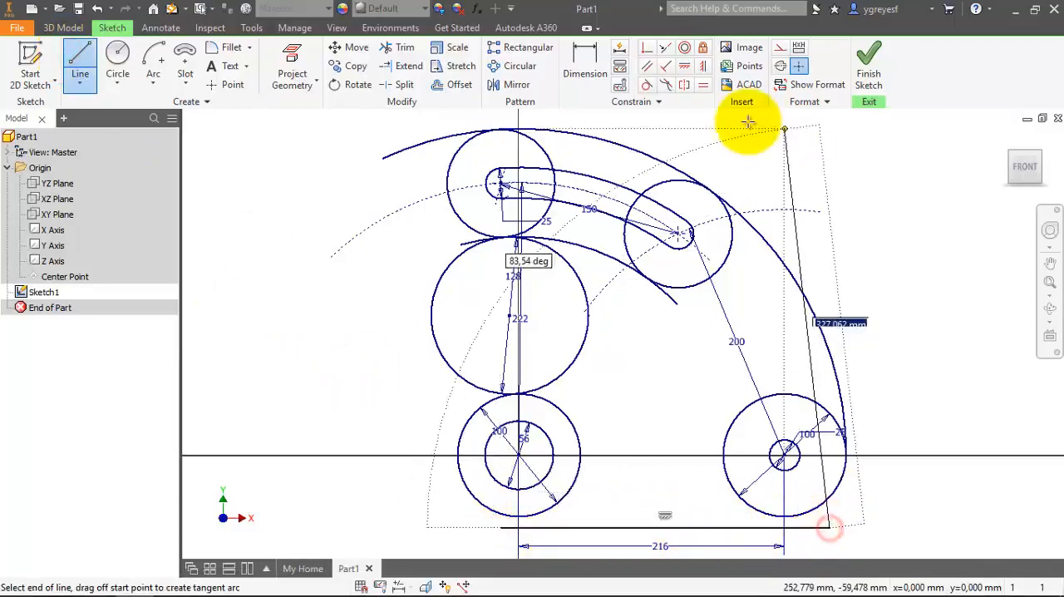
Make the horizontal line tangent to the underside of the 100 mm circle at the origin.
{"action": "left_click", "coordinate": [645, 86]}
{"action": "left_click", "coordinate": [542, 516]}
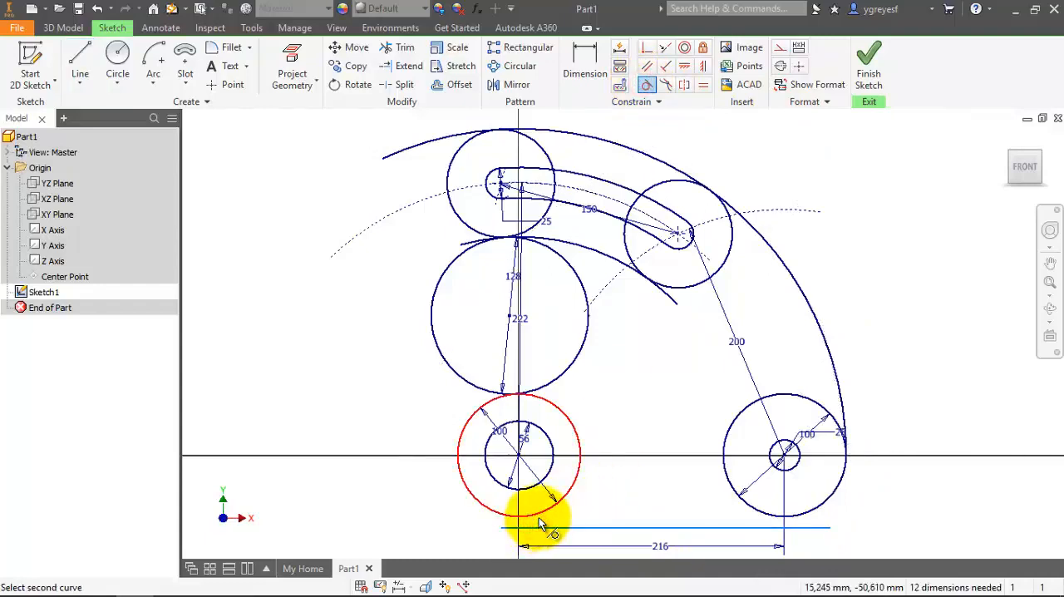
{"action": "left_click", "coordinate": [538, 524]}
Try to make the horizontal line tangent to the lower right 100 mm circle as well.
{"action": "left_click", "coordinate": [813, 515]}
{"action": "left_click", "coordinate": [802, 526]}
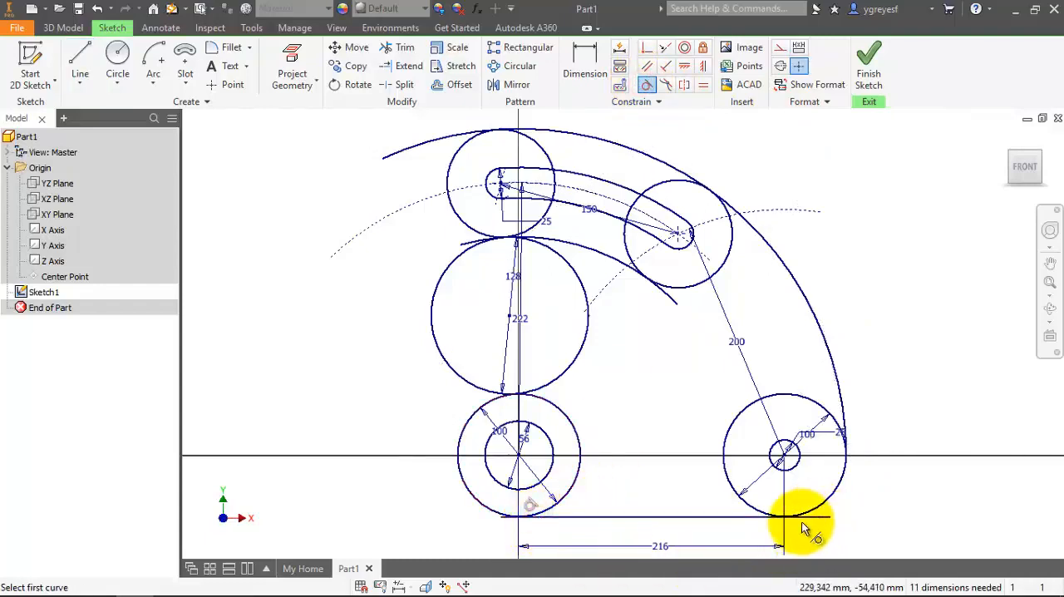
{"action": "left_click", "coordinate": [802, 522]}
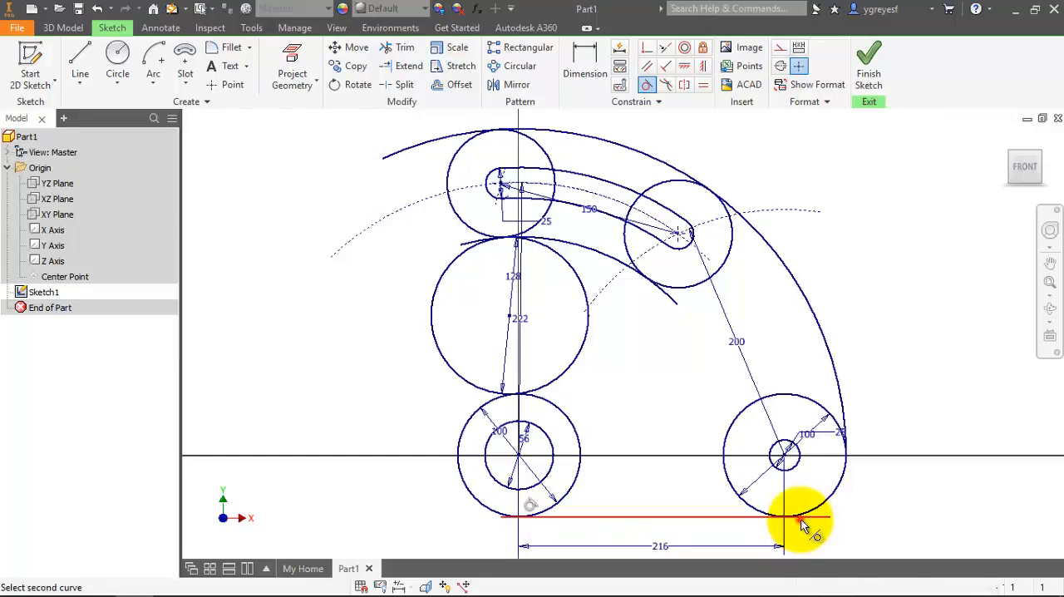
{"action": "left_click", "coordinate": [808, 509]}
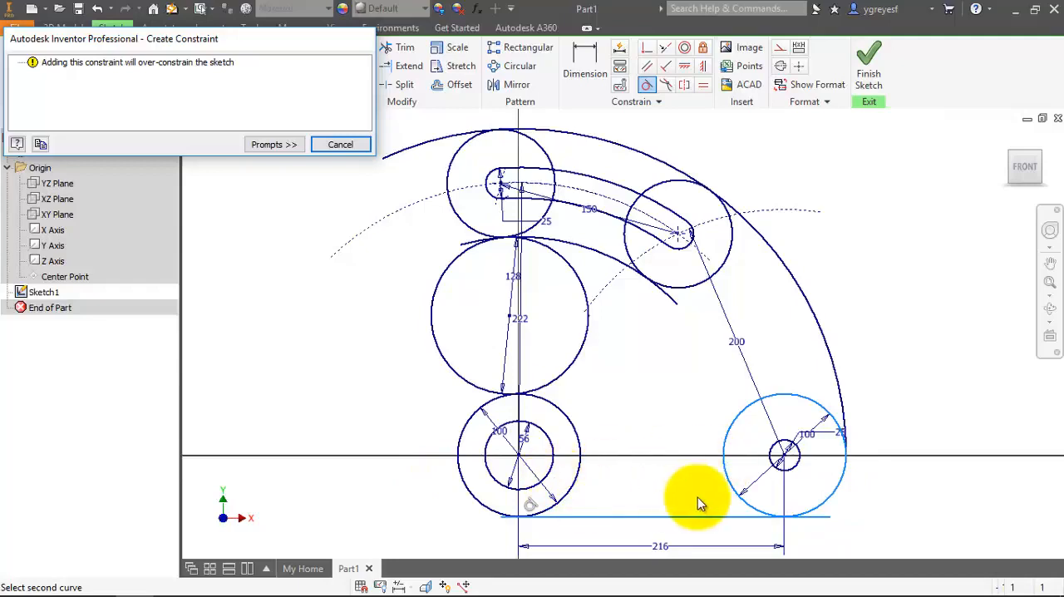
{"action": "key", "text": "Escape"}
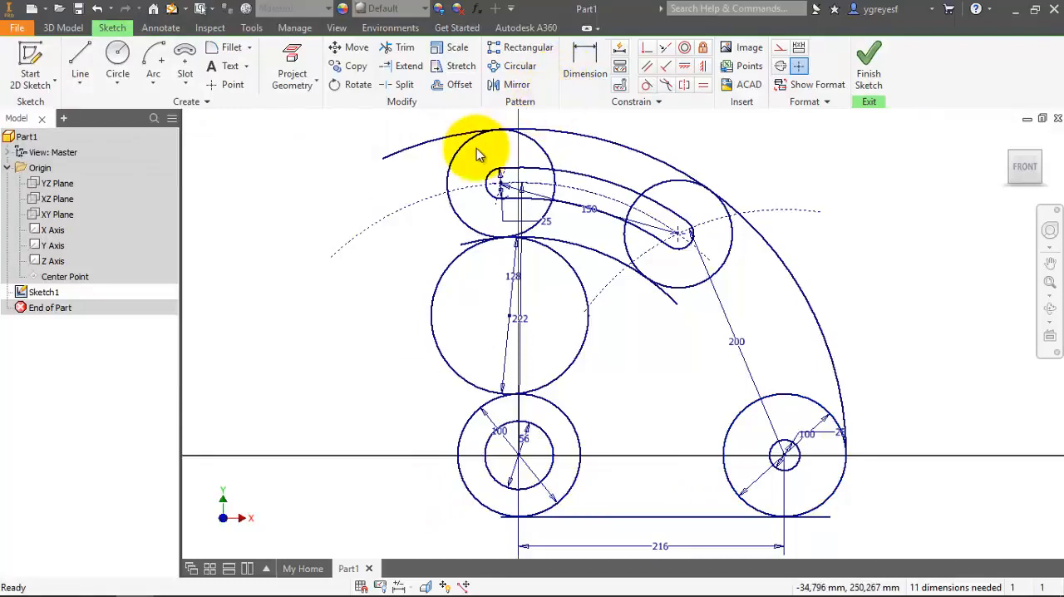
Trim both ends of the horizontal line back to its tangent points on the two 100 mm circles.
{"action": "left_click", "coordinate": [399, 48]}
{"action": "scroll", "coordinate": [509, 519], "scroll_direction": "up", "scroll_amount": 5}
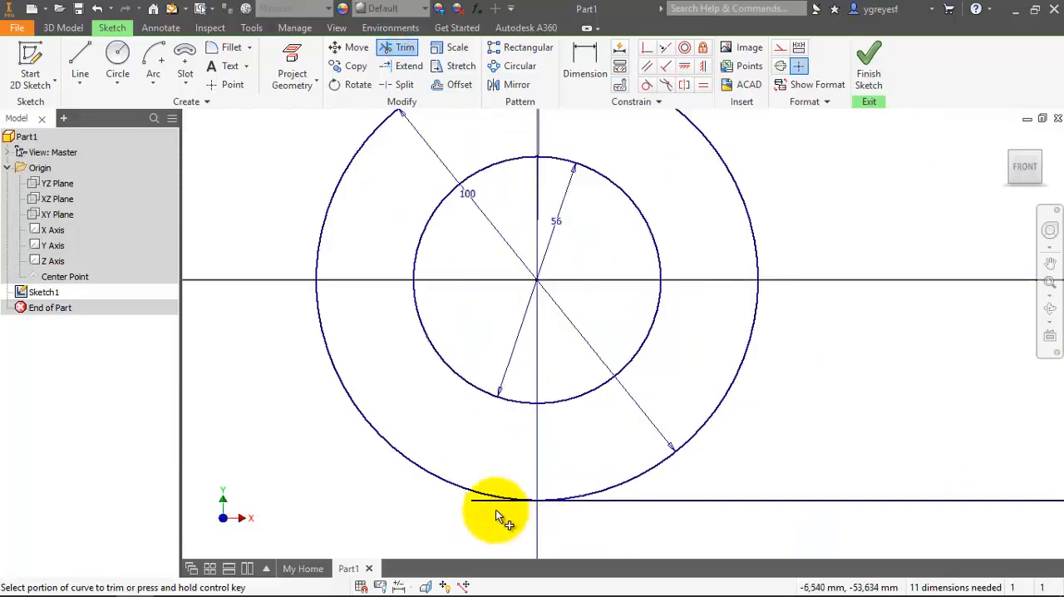
{"action": "scroll", "coordinate": [480, 502], "scroll_direction": "down", "scroll_amount": 5}
{"action": "scroll", "coordinate": [810, 486], "scroll_direction": "up", "scroll_amount": 3}
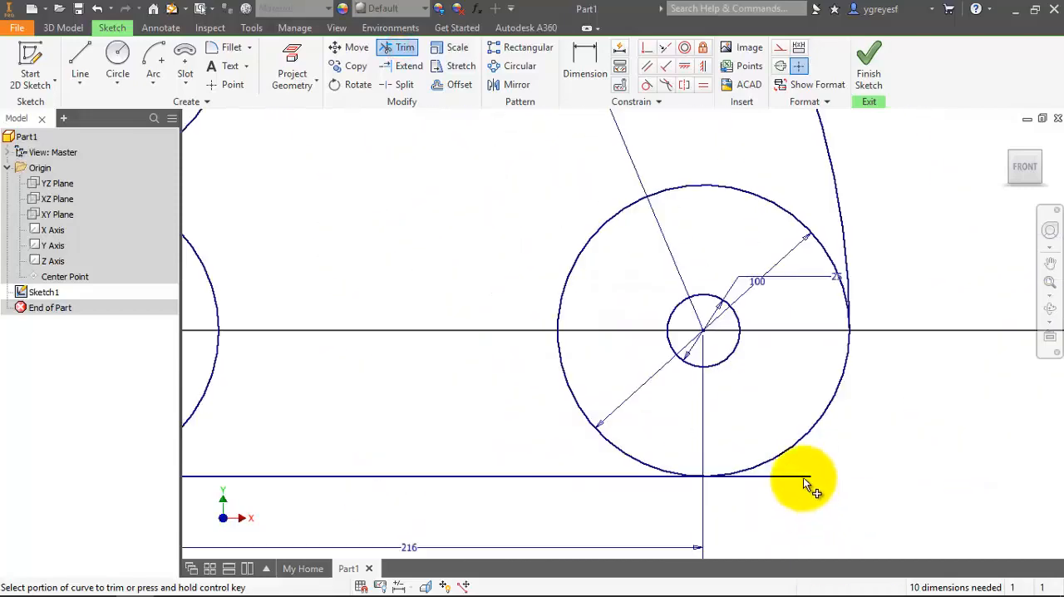
{"action": "left_click", "coordinate": [803, 477]}
{"action": "scroll", "coordinate": [816, 492], "scroll_direction": "down", "scroll_amount": 2}
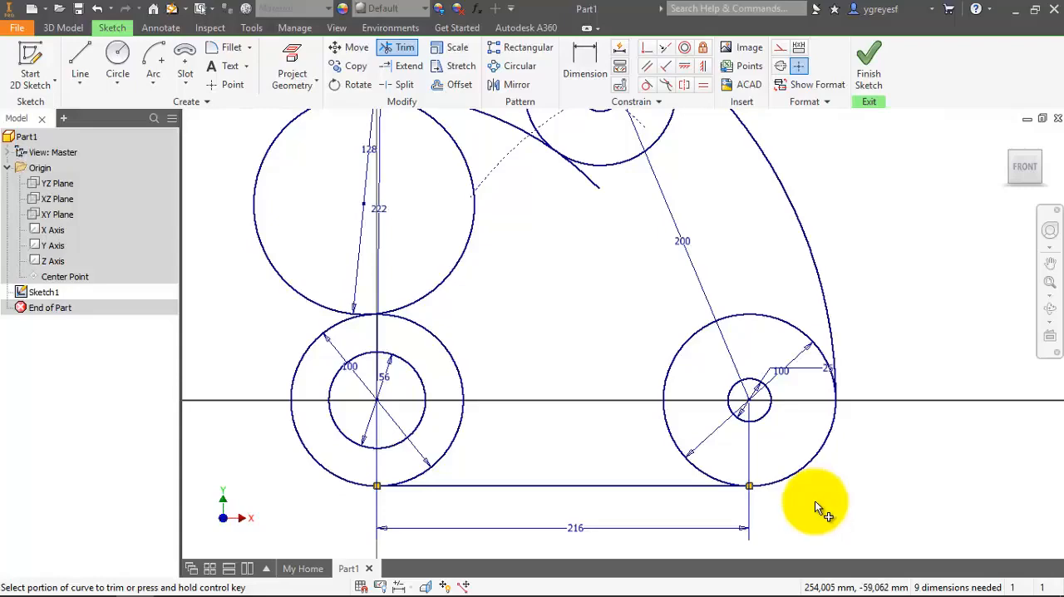
Trim away the left half of the 128 mm circle between its two tangent points.
{"action": "scroll", "coordinate": [815, 500], "scroll_direction": "down", "scroll_amount": 3}
{"action": "scroll", "coordinate": [564, 396], "scroll_direction": "up", "scroll_amount": 4}
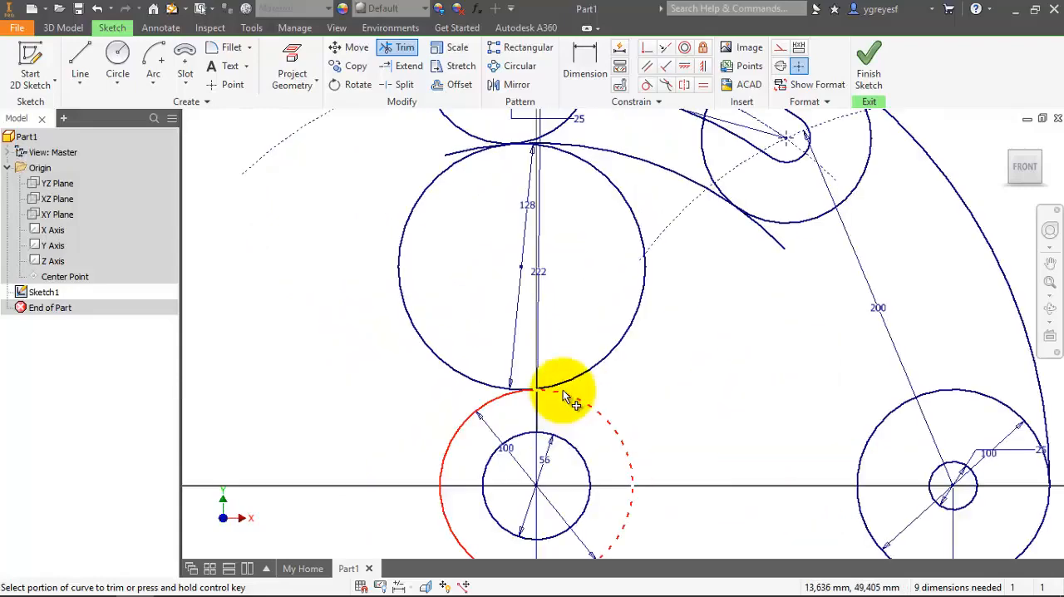
{"action": "left_click", "coordinate": [481, 383]}
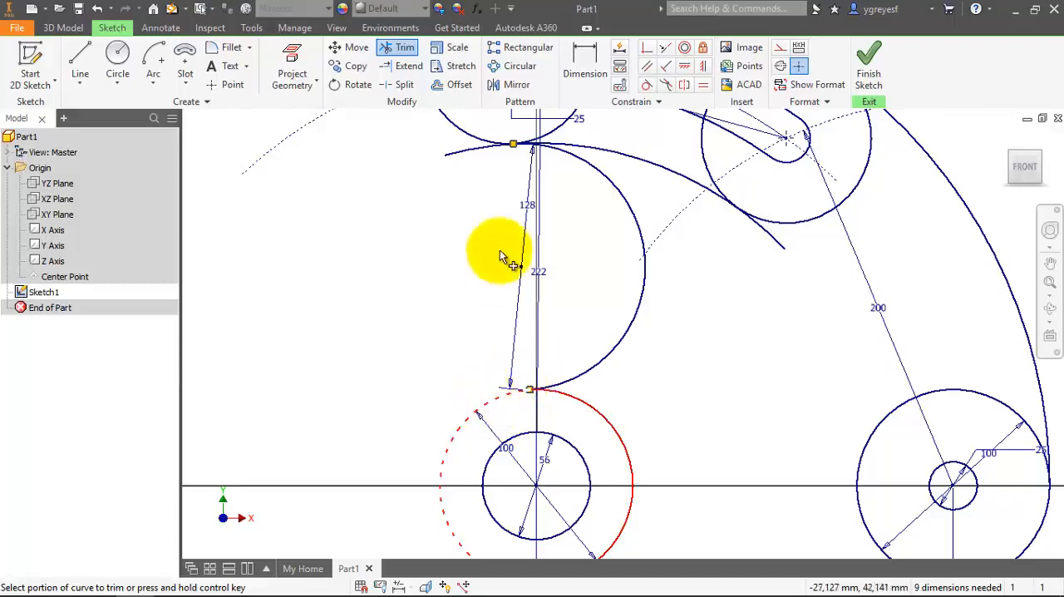
Trim both overhanging ends of the inner arc back to its tangent points on the slot-end circles.
{"action": "scroll", "coordinate": [474, 124], "scroll_direction": "up", "scroll_amount": 5}
{"action": "left_click", "coordinate": [523, 228]}
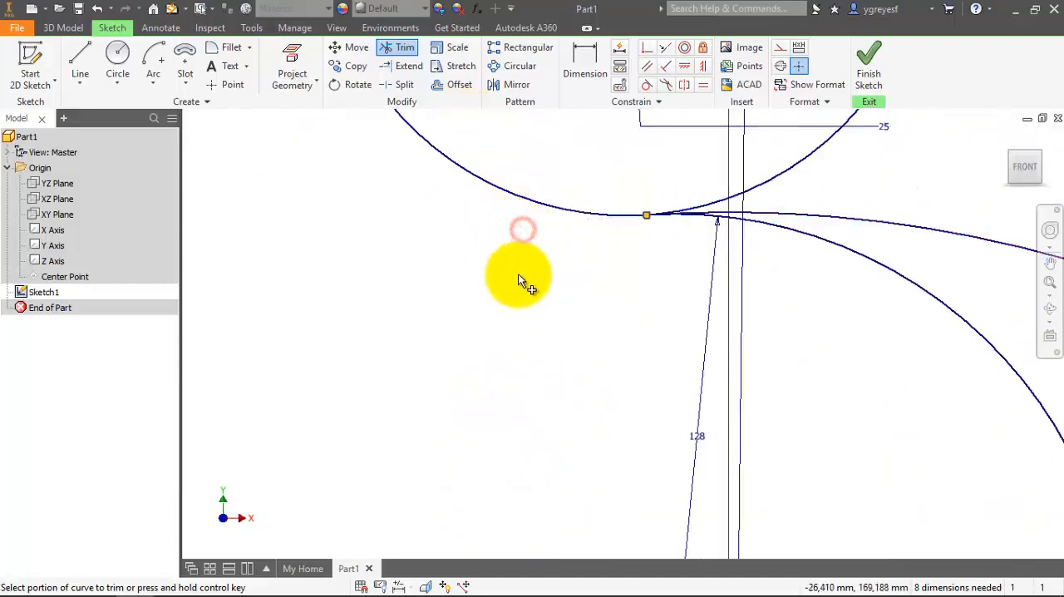
{"action": "scroll", "coordinate": [499, 283], "scroll_direction": "down", "scroll_amount": 3}
{"action": "scroll", "coordinate": [482, 286], "scroll_direction": "down", "scroll_amount": 2}
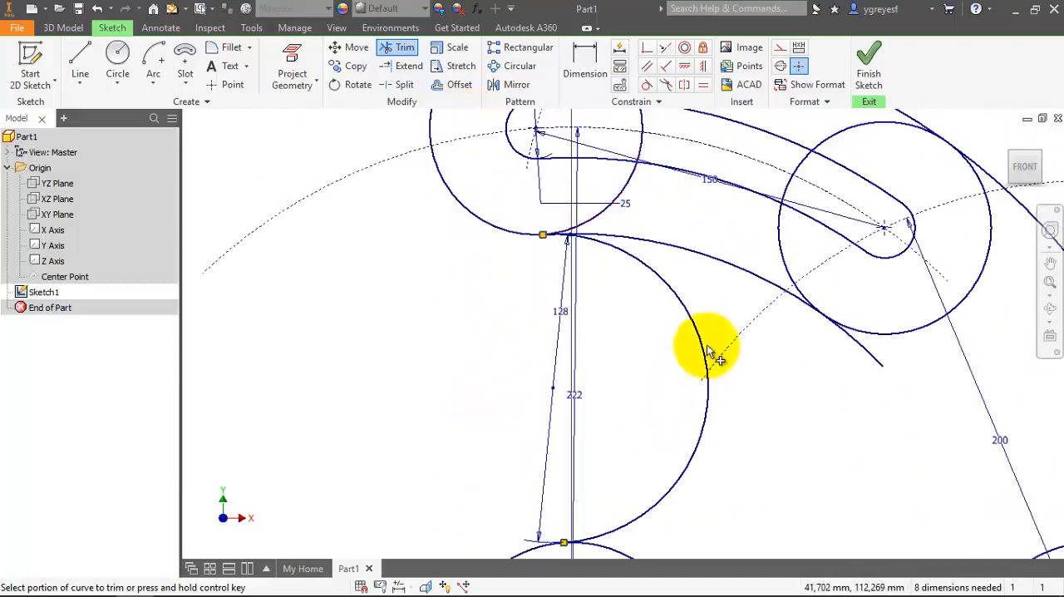
{"action": "scroll", "coordinate": [627, 385], "scroll_direction": "down", "scroll_amount": 2}
{"action": "scroll", "coordinate": [859, 374], "scroll_direction": "up", "scroll_amount": 3}
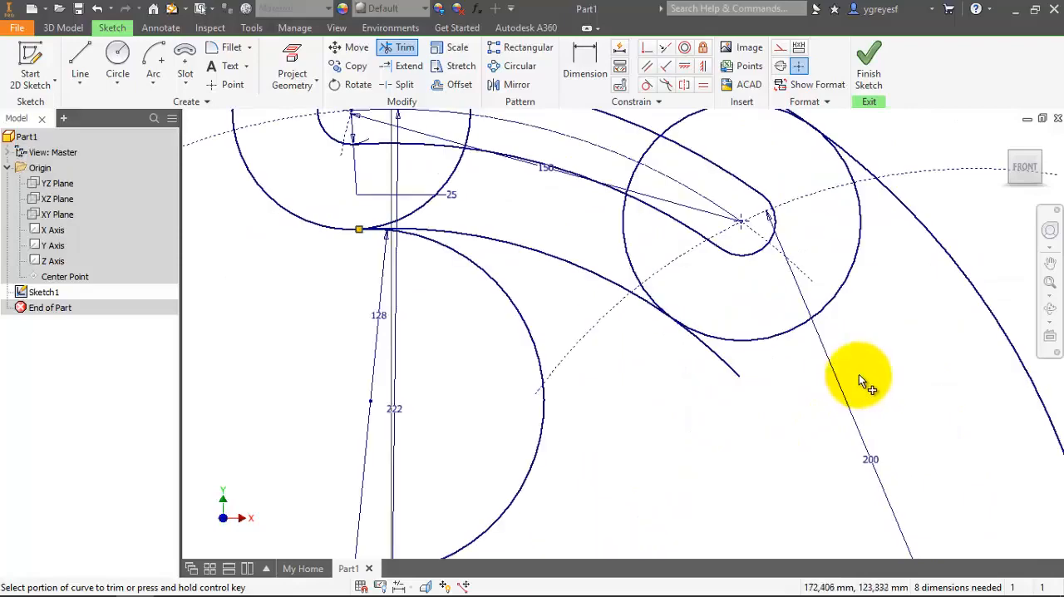
{"action": "left_click", "coordinate": [724, 373]}
Trim away the inner portion of the circle around the slot's right end, between its tangent points on the outer and inner arcs.
{"action": "scroll", "coordinate": [701, 452], "scroll_direction": "down", "scroll_amount": 2}
{"action": "scroll", "coordinate": [689, 327], "scroll_direction": "up", "scroll_amount": 2}
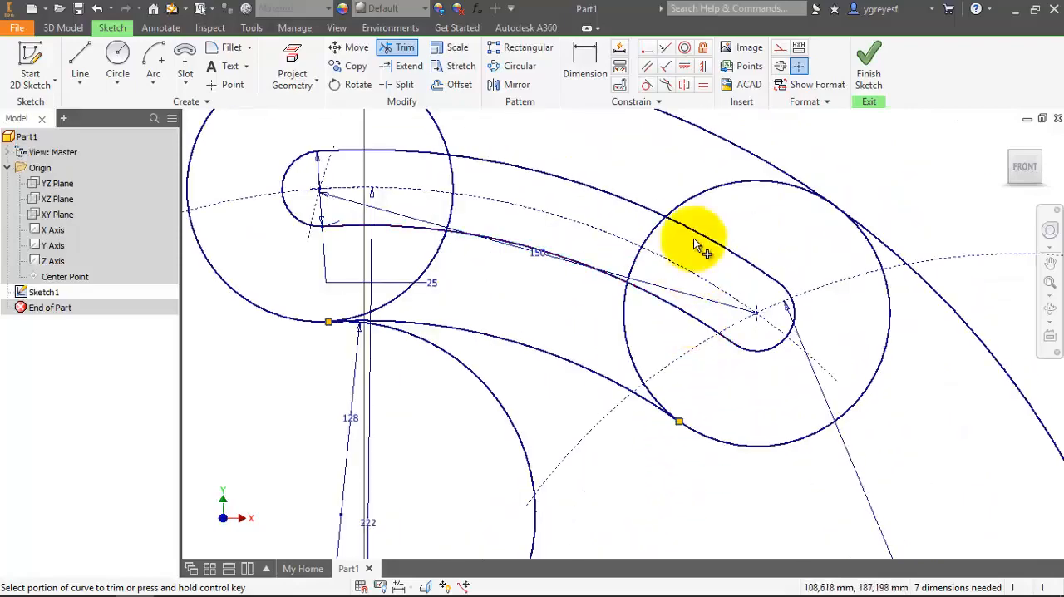
{"action": "left_click", "coordinate": [747, 178]}
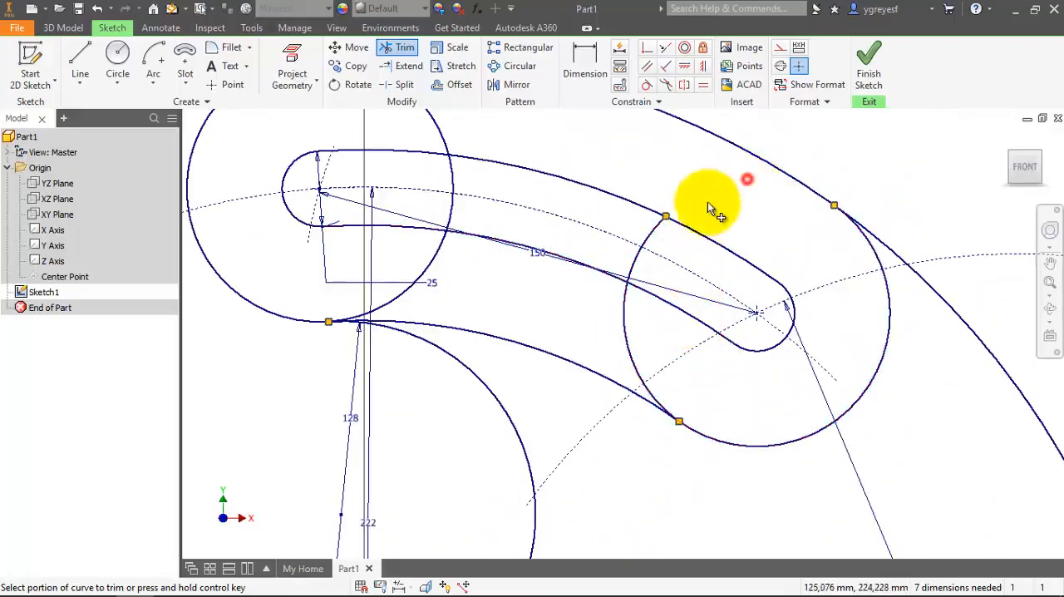
{"action": "left_click", "coordinate": [660, 226]}
{"action": "left_click", "coordinate": [636, 249]}
{"action": "left_click", "coordinate": [626, 306]}
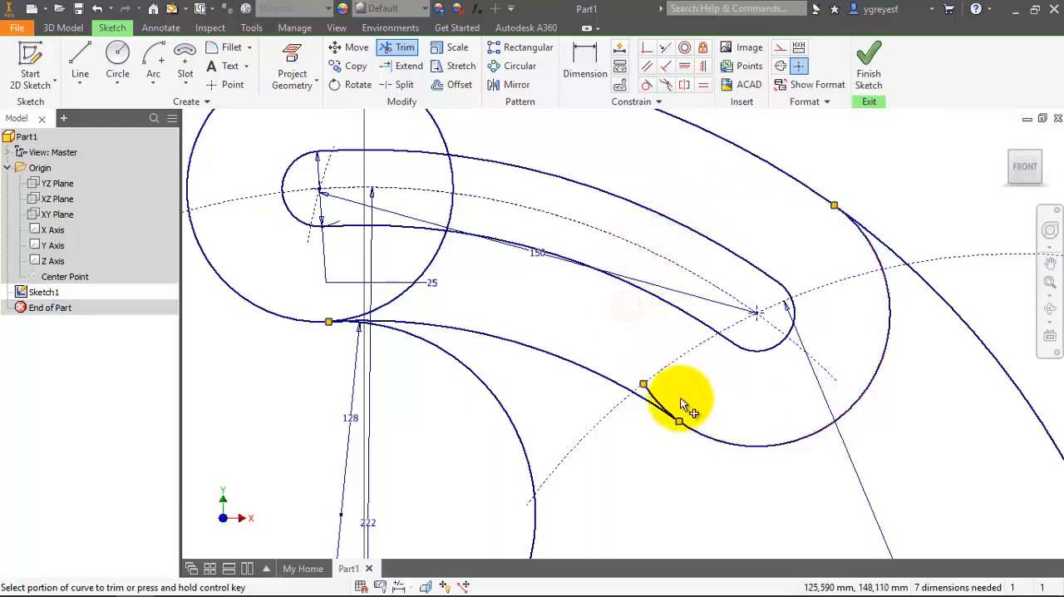
{"action": "left_click", "coordinate": [653, 401]}
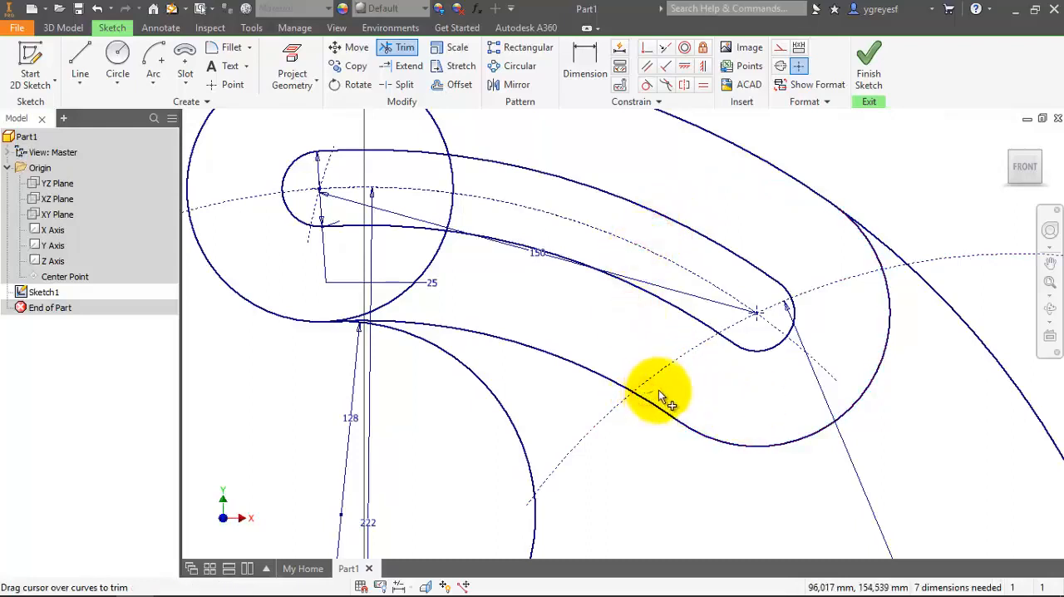
Trim away the portions of the circle around the slot's left end that lie above and inside the slot.
{"action": "scroll", "coordinate": [416, 255], "scroll_direction": "up", "scroll_amount": 3}
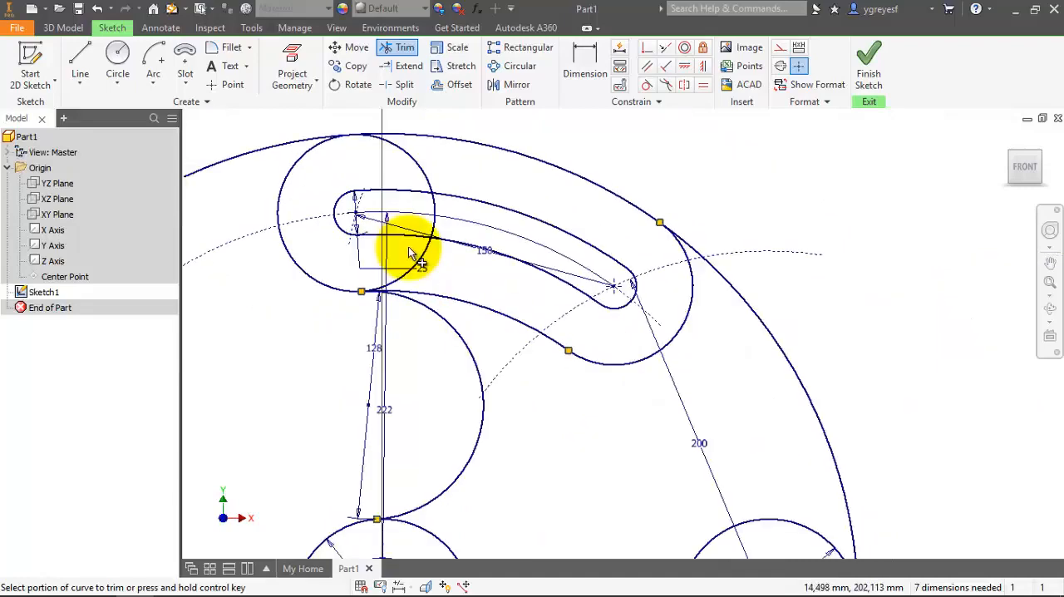
{"action": "scroll", "coordinate": [418, 172], "scroll_direction": "down", "scroll_amount": 3}
{"action": "left_click_drag", "start_coordinate": [442, 148], "coordinate": [389, 176]}
{"action": "left_click", "coordinate": [449, 239]}
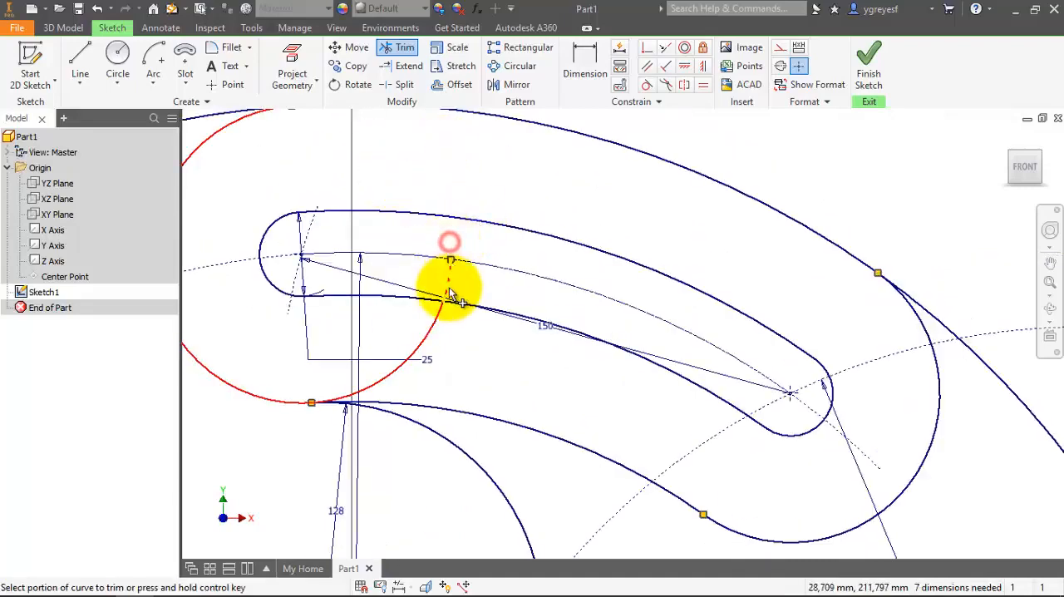
{"action": "left_click", "coordinate": [444, 288]}
Try to trim the remaining piece of the left circle between the slot's lower edge and the inner arc.
{"action": "left_click", "coordinate": [430, 332]}
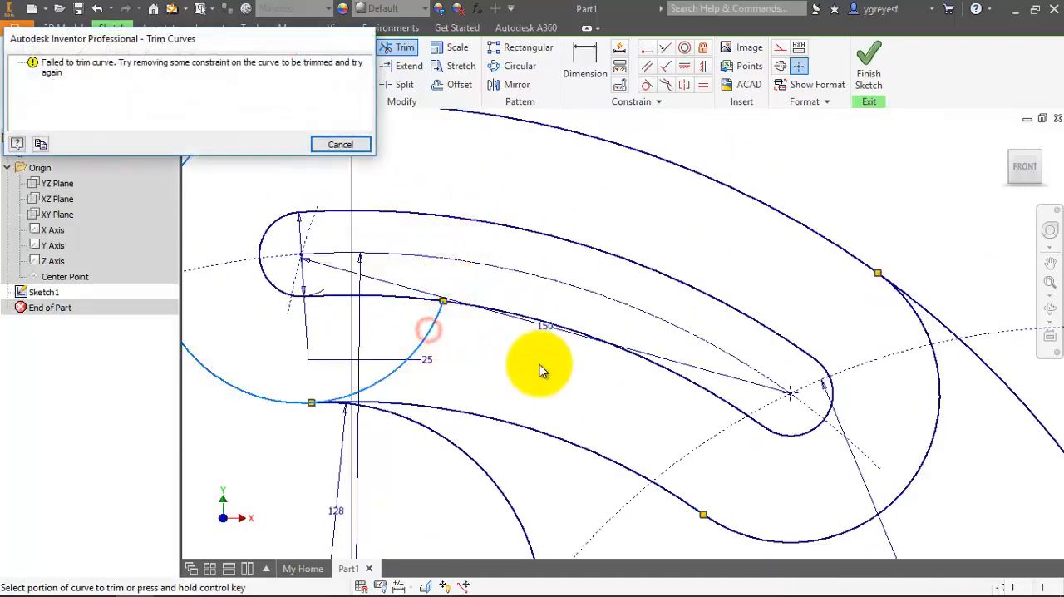
{"action": "left_click", "coordinate": [340, 142]}
{"action": "scroll", "coordinate": [477, 282], "scroll_direction": "up", "scroll_amount": 3}
{"action": "scroll", "coordinate": [439, 124], "scroll_direction": "down", "scroll_amount": 4}
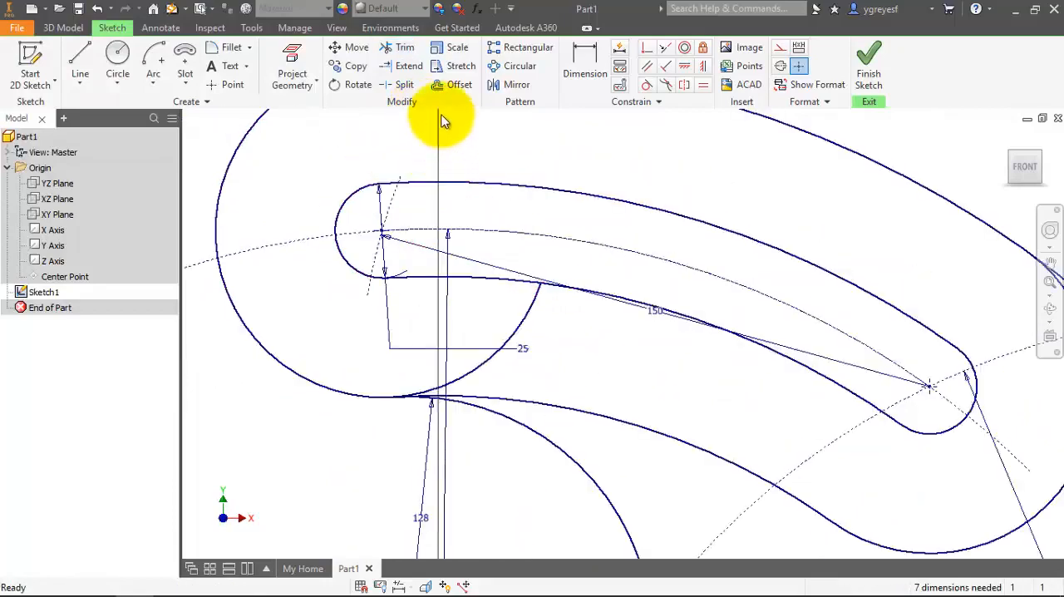
{"action": "left_click", "coordinate": [399, 50]}
{"action": "left_click", "coordinate": [527, 304]}
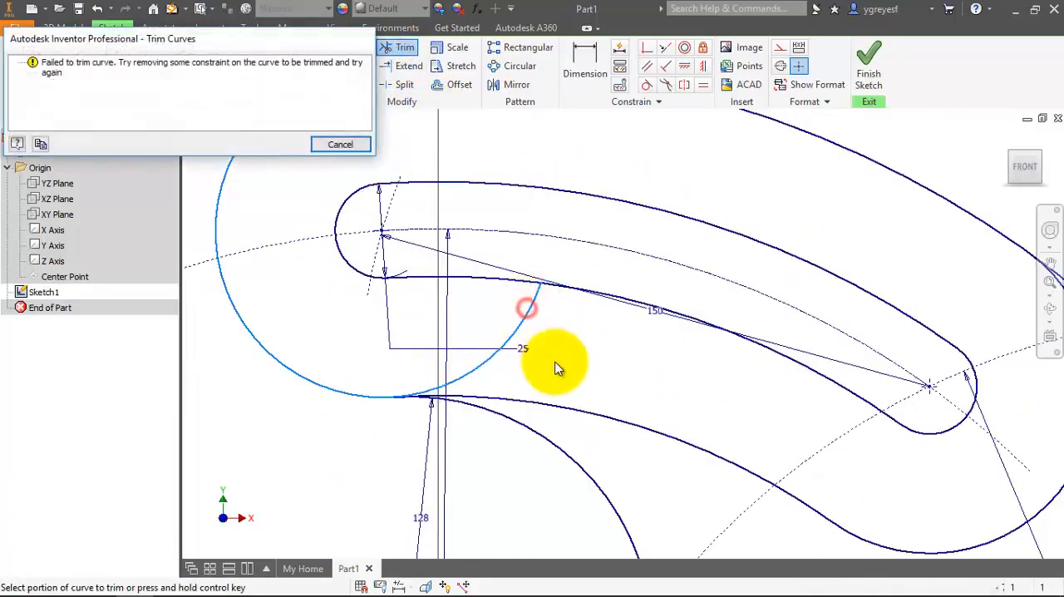
{"action": "left_click", "coordinate": [340, 142]}
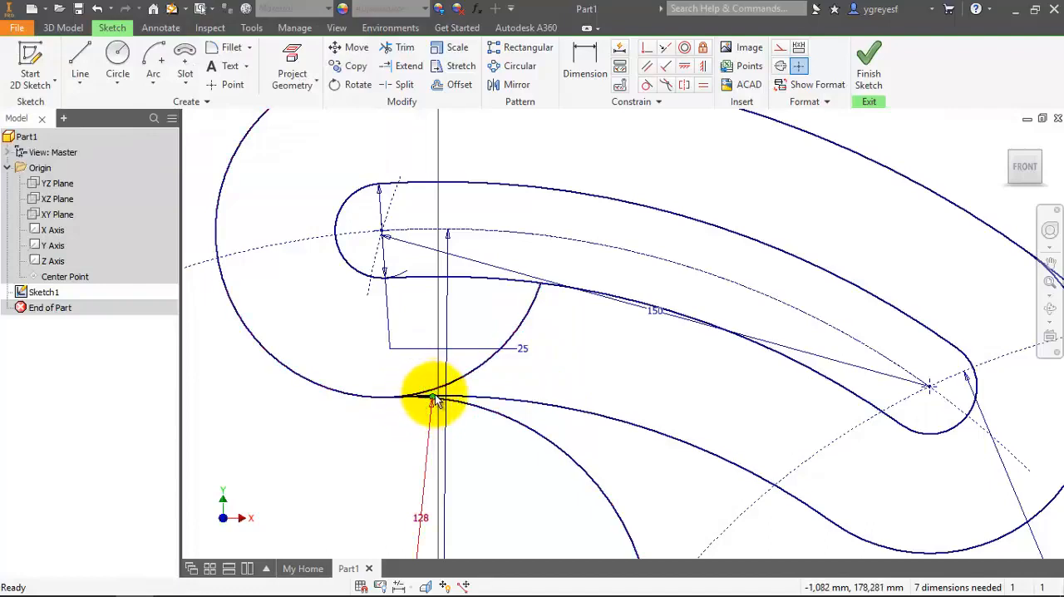
Trim the overhanging left end of the large outer arc back to its tangent point on the left circle.
{"action": "scroll", "coordinate": [380, 368], "scroll_direction": "up", "scroll_amount": 3}
{"action": "scroll", "coordinate": [415, 228], "scroll_direction": "up", "scroll_amount": 3}
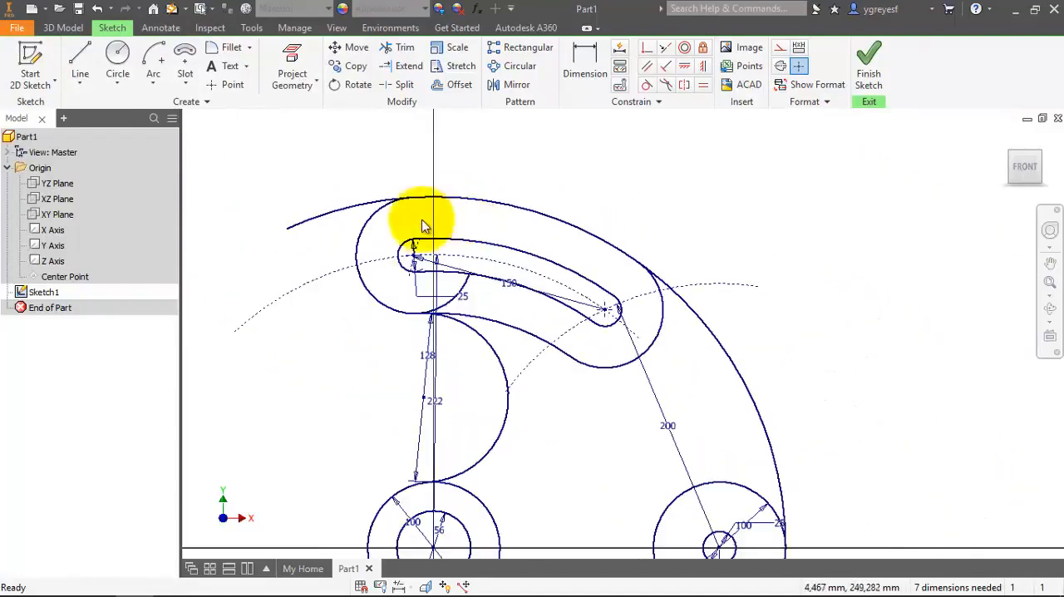
{"action": "left_click", "coordinate": [405, 52]}
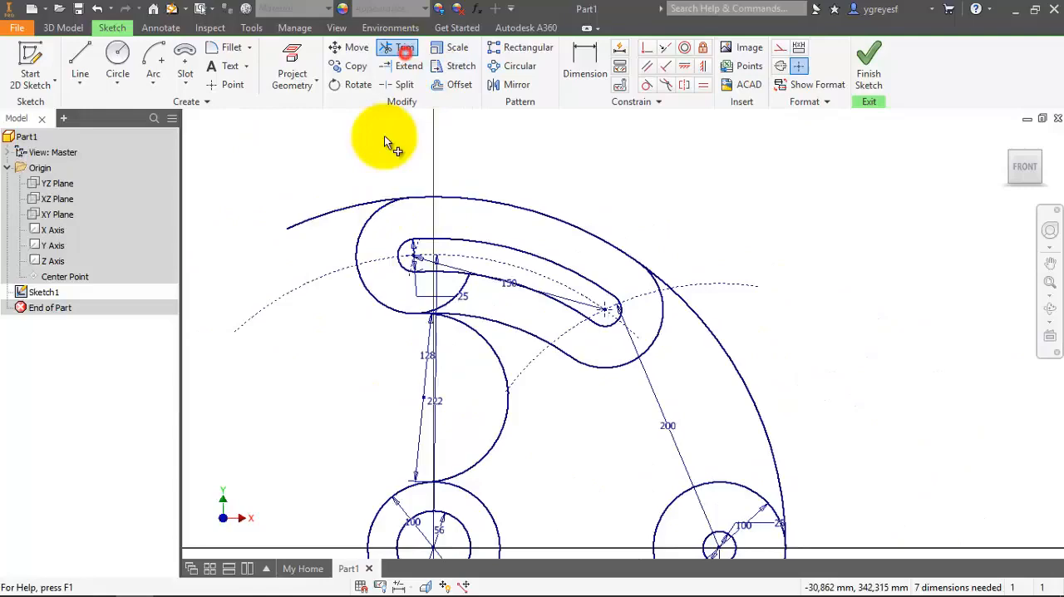
{"action": "left_click", "coordinate": [352, 203]}
Retry trimming the leftover left-circle segment beneath the slot back to the inner arc's tangent point.
{"action": "scroll", "coordinate": [509, 126], "scroll_direction": "up", "scroll_amount": 4}
{"action": "scroll", "coordinate": [510, 122], "scroll_direction": "down", "scroll_amount": 4}
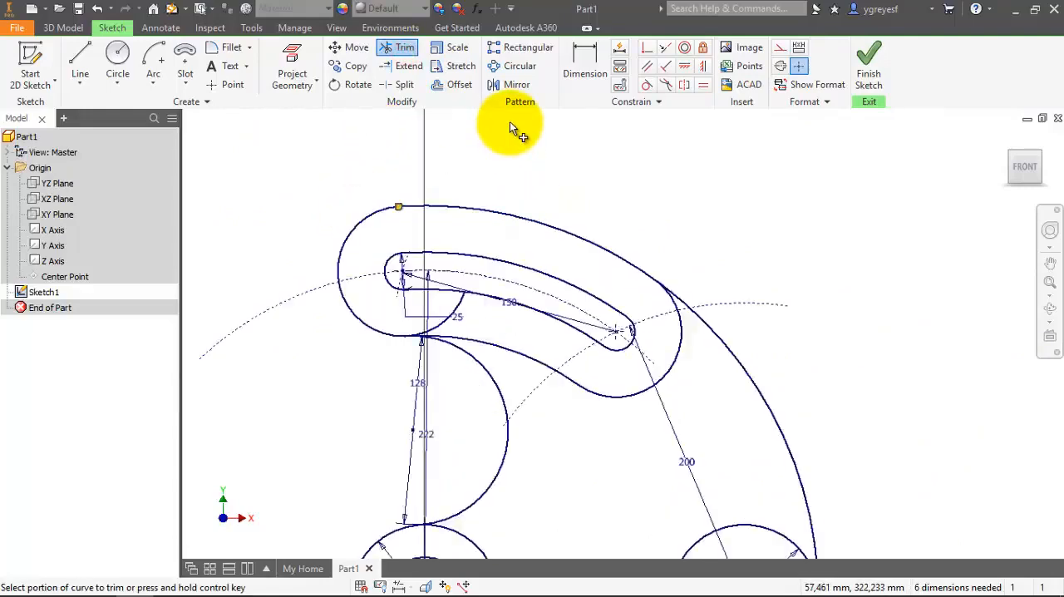
{"action": "scroll", "coordinate": [485, 231], "scroll_direction": "up", "scroll_amount": 2}
{"action": "scroll", "coordinate": [478, 249], "scroll_direction": "down", "scroll_amount": 3}
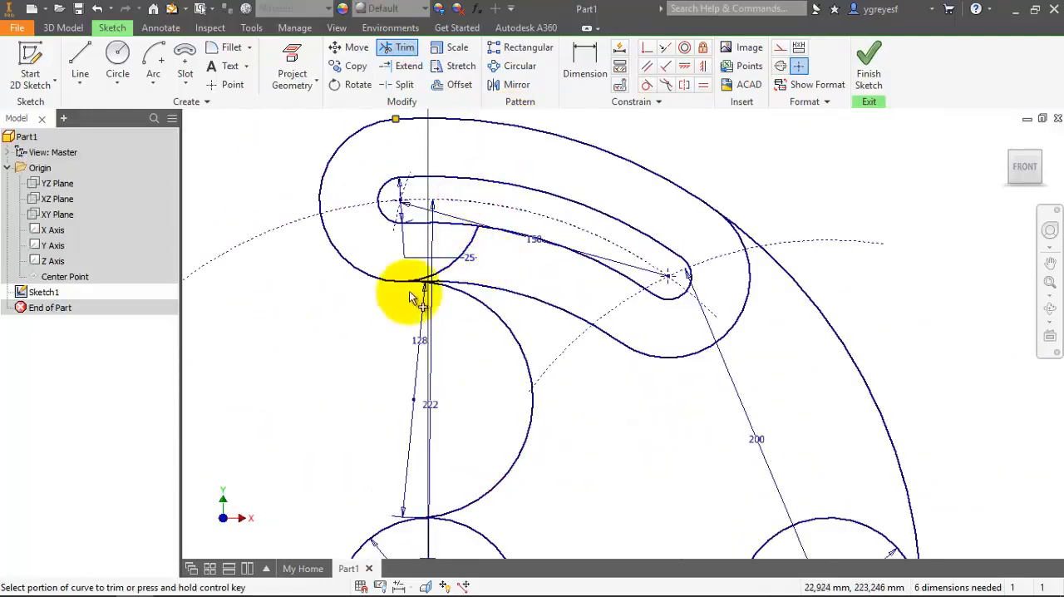
{"action": "scroll", "coordinate": [408, 287], "scroll_direction": "down", "scroll_amount": 4}
{"action": "scroll", "coordinate": [447, 272], "scroll_direction": "up", "scroll_amount": 6}
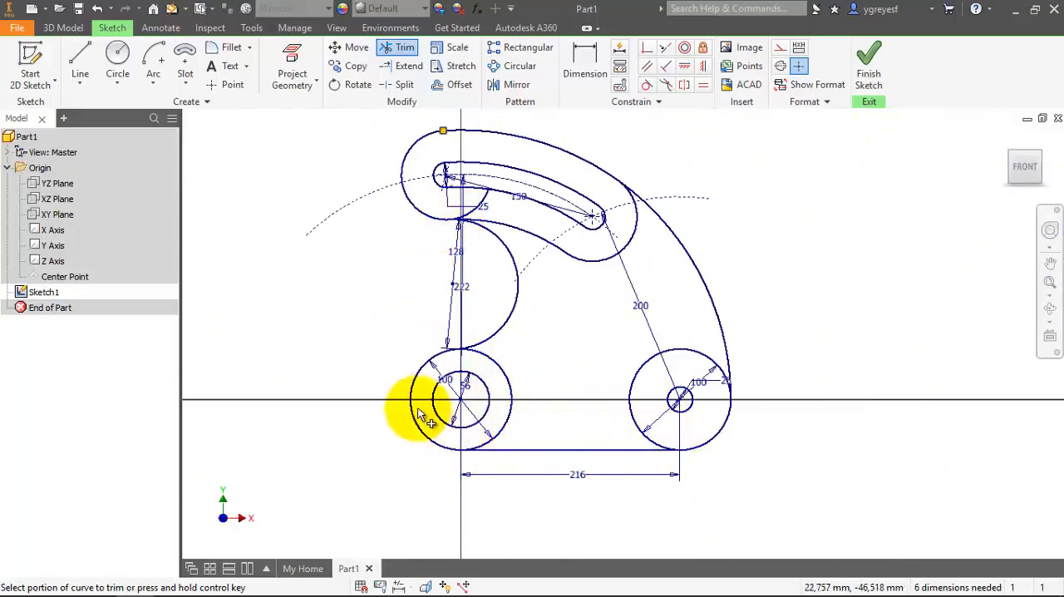
{"action": "scroll", "coordinate": [465, 207], "scroll_direction": "down", "scroll_amount": 2}
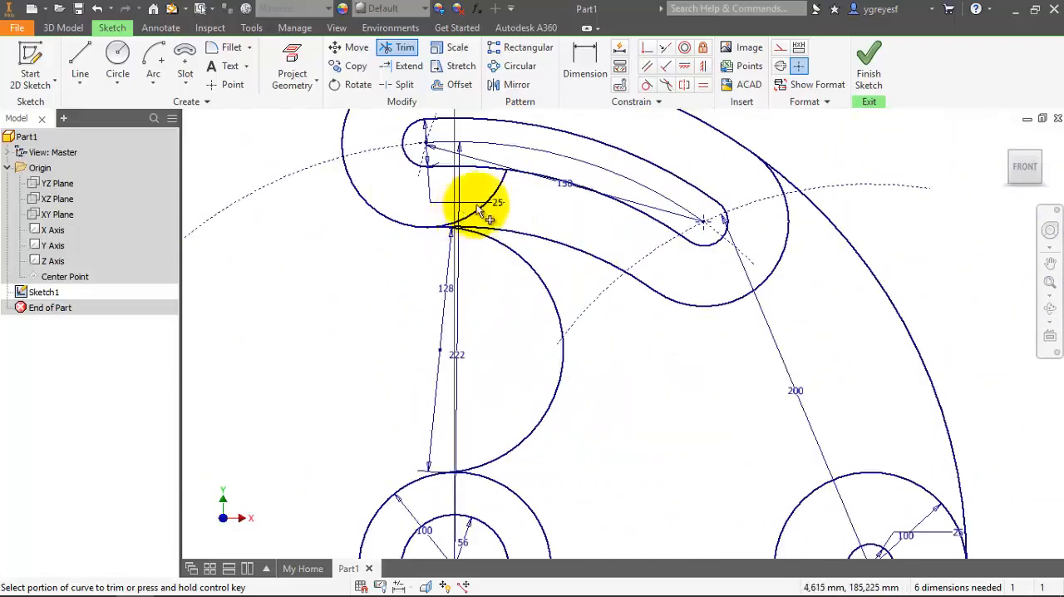
{"action": "scroll", "coordinate": [502, 181], "scroll_direction": "down", "scroll_amount": 4}
{"action": "scroll", "coordinate": [496, 196], "scroll_direction": "up", "scroll_amount": 4}
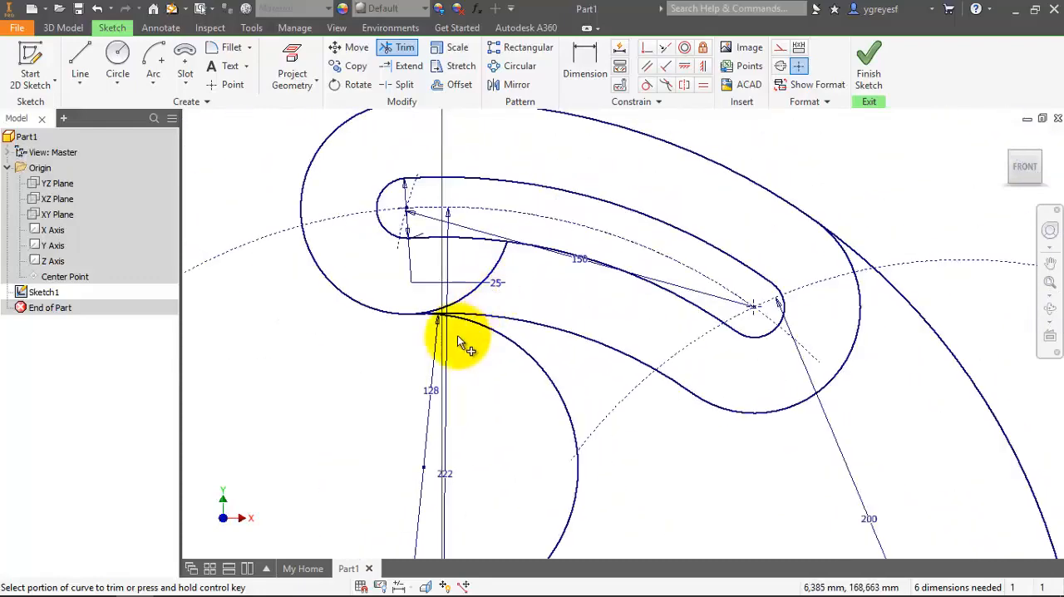
{"action": "scroll", "coordinate": [433, 293], "scroll_direction": "down", "scroll_amount": 2}
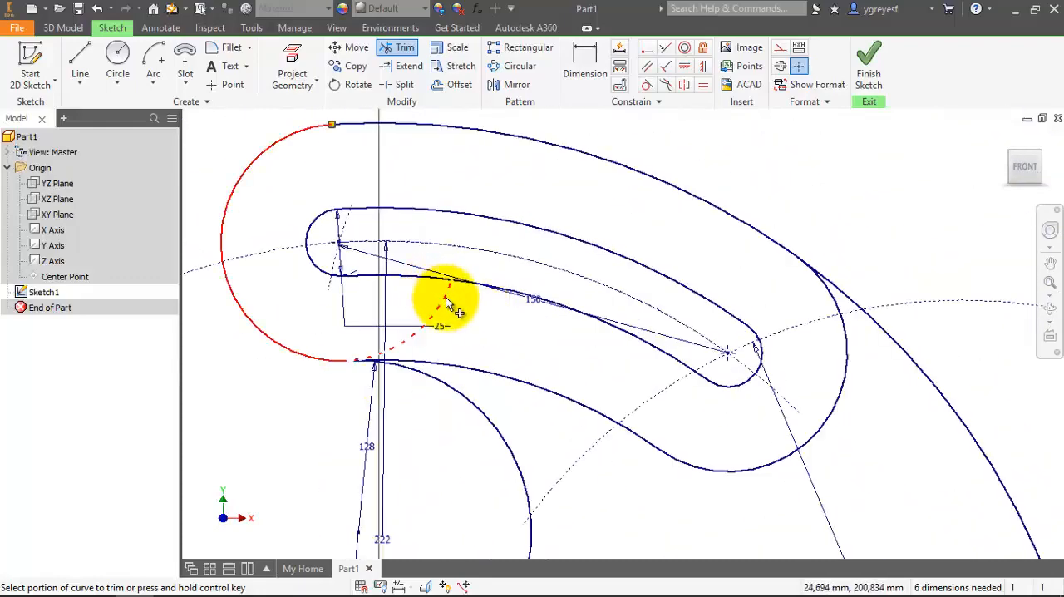
{"action": "left_click", "coordinate": [440, 297]}
{"action": "left_click", "coordinate": [340, 143]}
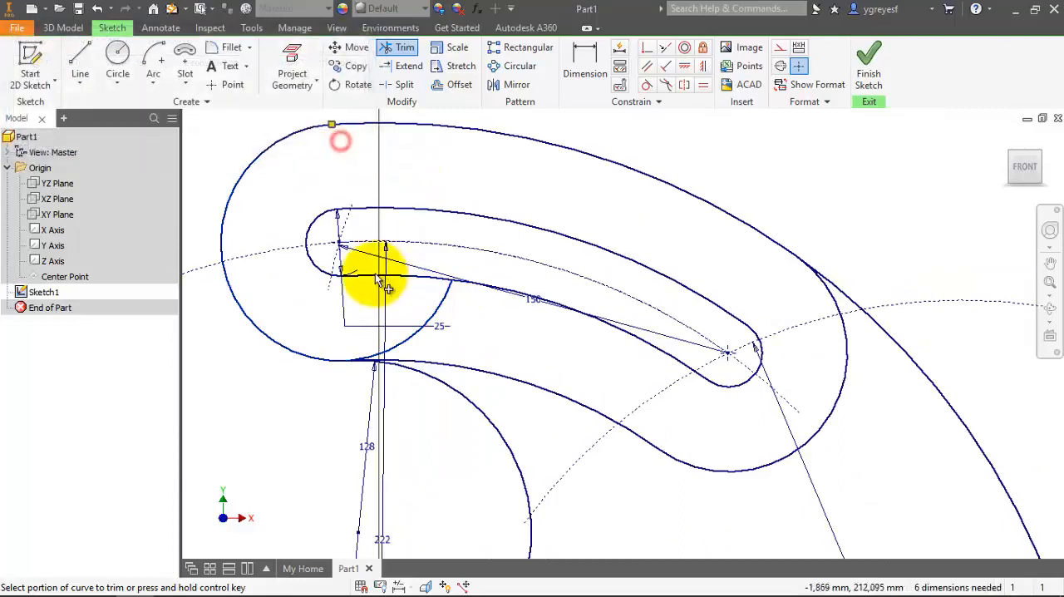
{"action": "key", "text": "Escape"}
Delete the partly trimmed circle around the slot's left end.
{"action": "scroll", "coordinate": [460, 308], "scroll_direction": "up", "scroll_amount": 2}
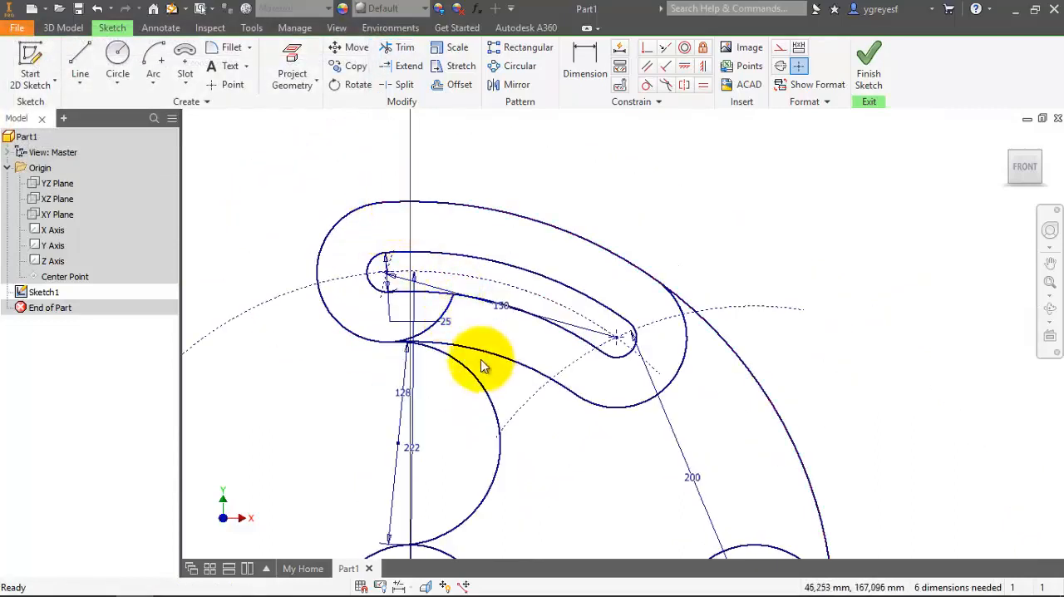
{"action": "key", "text": "Delete"}
{"action": "left_click", "coordinate": [431, 335]}
{"action": "key", "text": "Delete"}
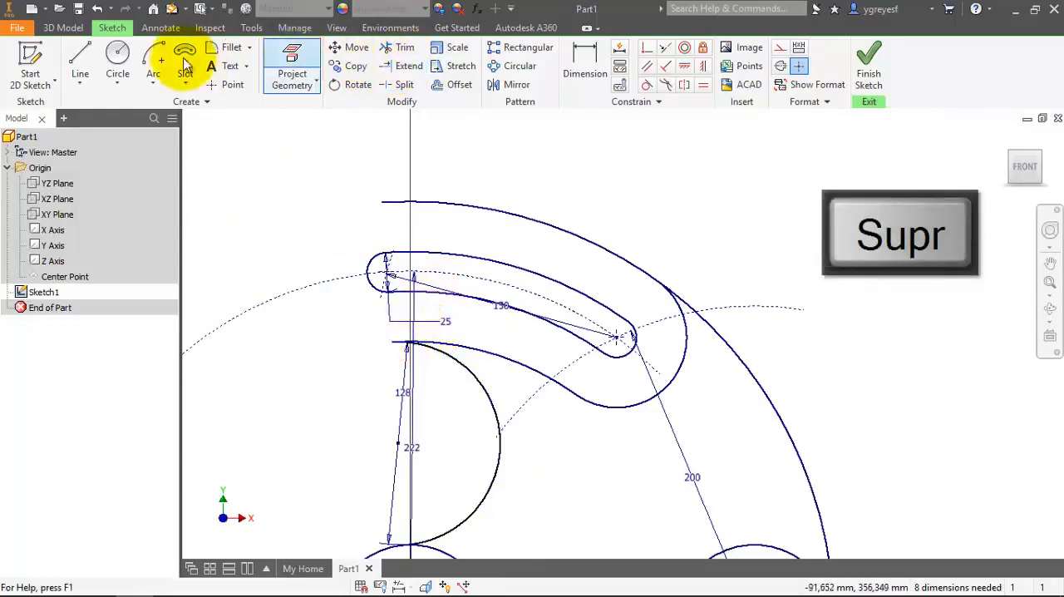
Draw a center-point arc about the slot's left end center, from the outer arc's left end to the inner arc's left end.
{"action": "left_click", "coordinate": [153, 75]}
{"action": "left_click", "coordinate": [174, 173]}
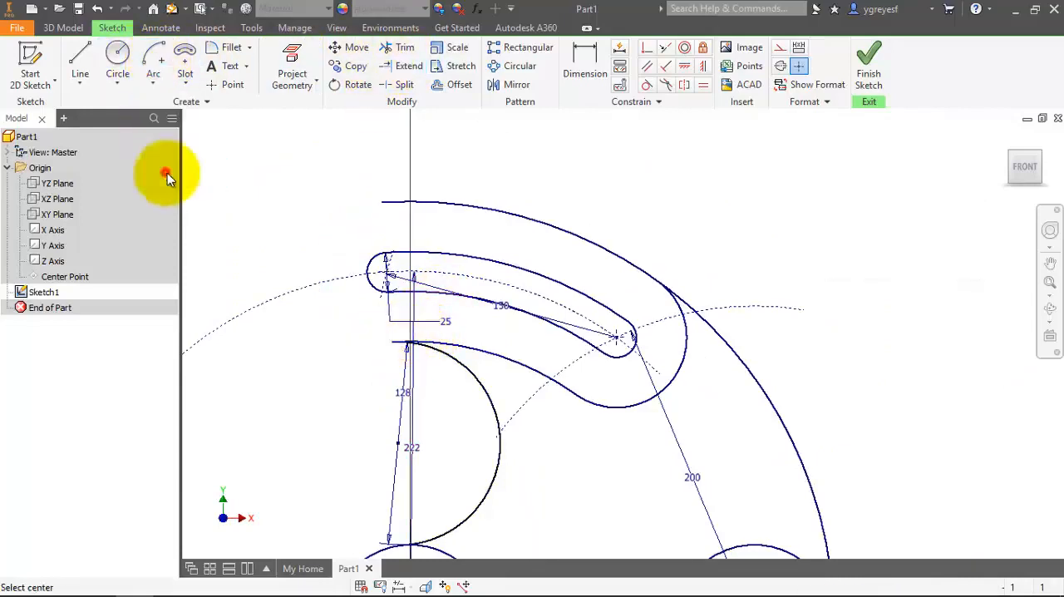
{"action": "left_click", "coordinate": [388, 272]}
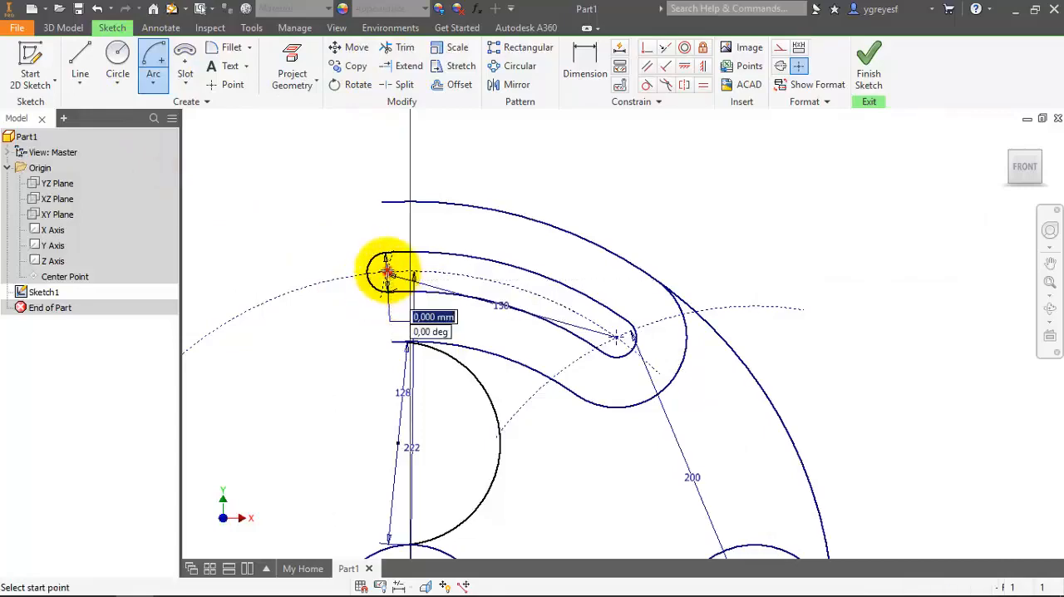
{"action": "left_click", "coordinate": [381, 202]}
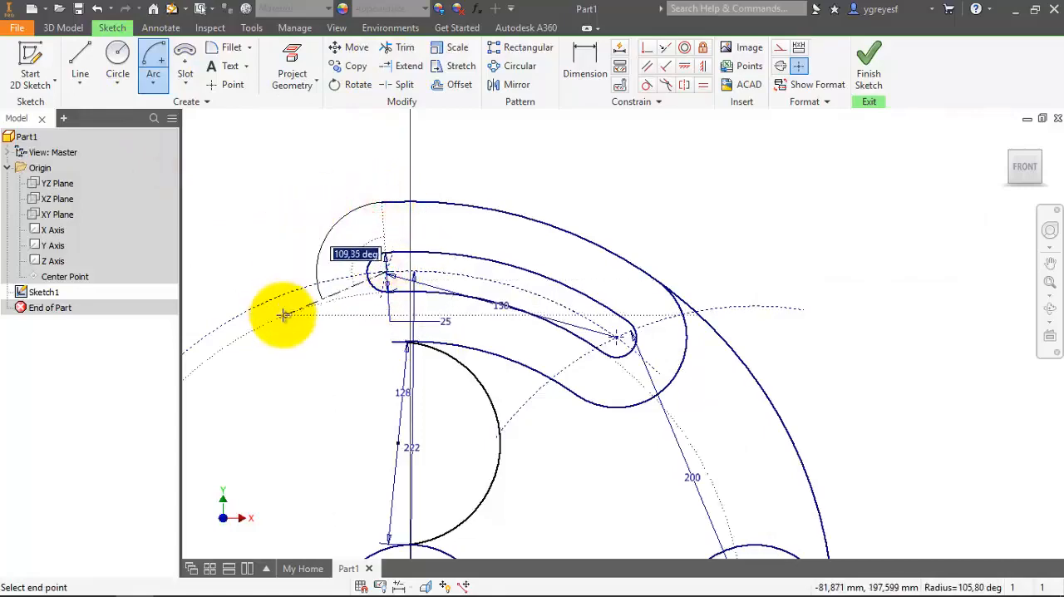
{"action": "scroll", "coordinate": [284, 313], "scroll_direction": "down", "scroll_amount": 5}
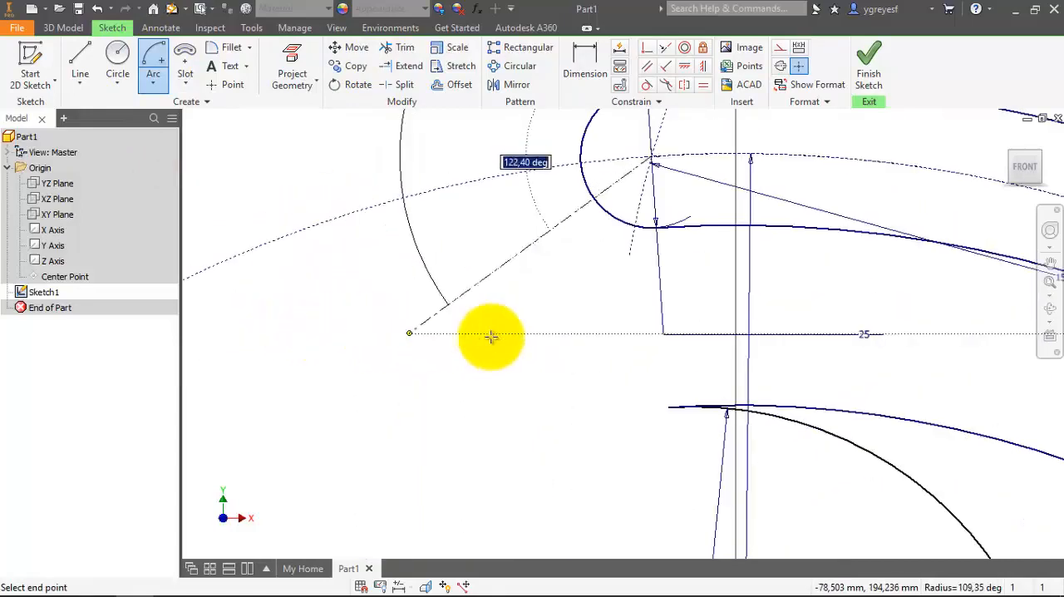
{"action": "left_click", "coordinate": [668, 407]}
Dimension the new left end arc with a radius of 44 mm.
{"action": "scroll", "coordinate": [527, 439], "scroll_direction": "up", "scroll_amount": 1}
{"action": "key", "text": "d"}
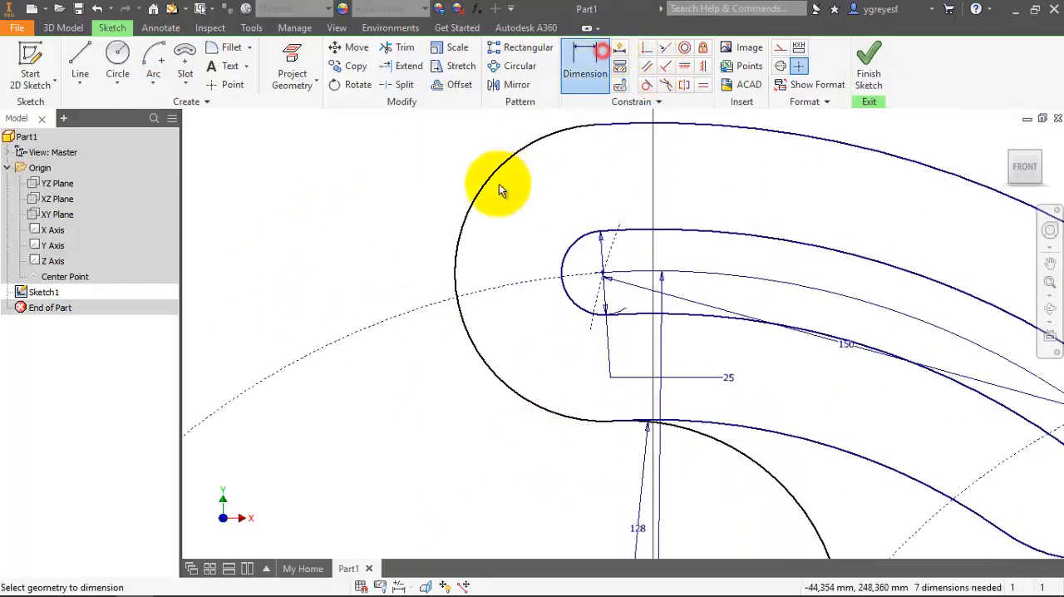
{"action": "left_click", "coordinate": [479, 186]}
{"action": "left_click", "coordinate": [415, 210]}
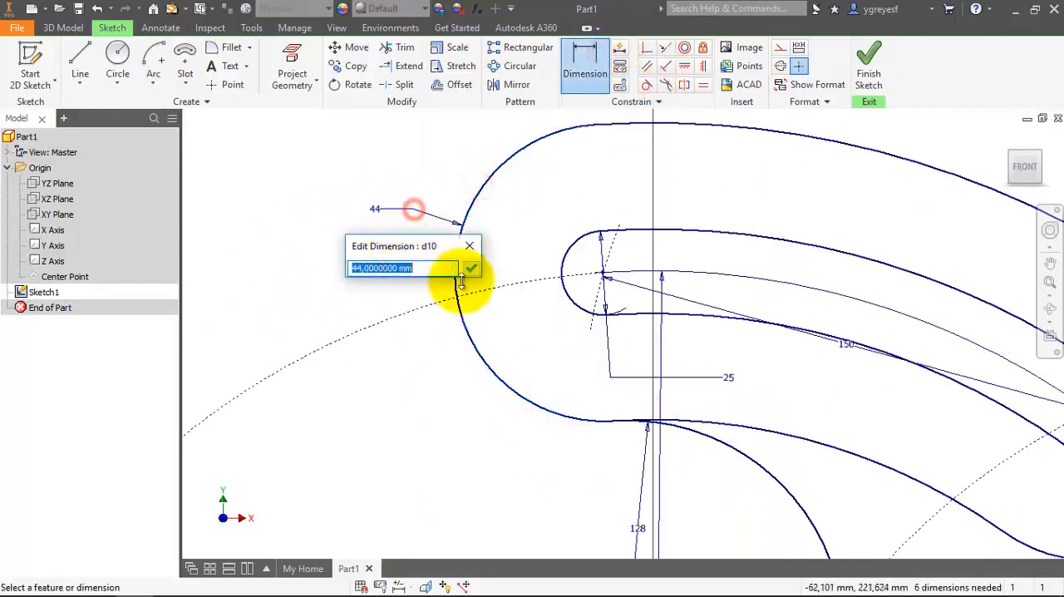
{"action": "left_click", "coordinate": [473, 266]}
Examine the closed profile and select the construction arcs through the slot centers to check their line format.
{"action": "scroll", "coordinate": [428, 241], "scroll_direction": "up", "scroll_amount": 3}
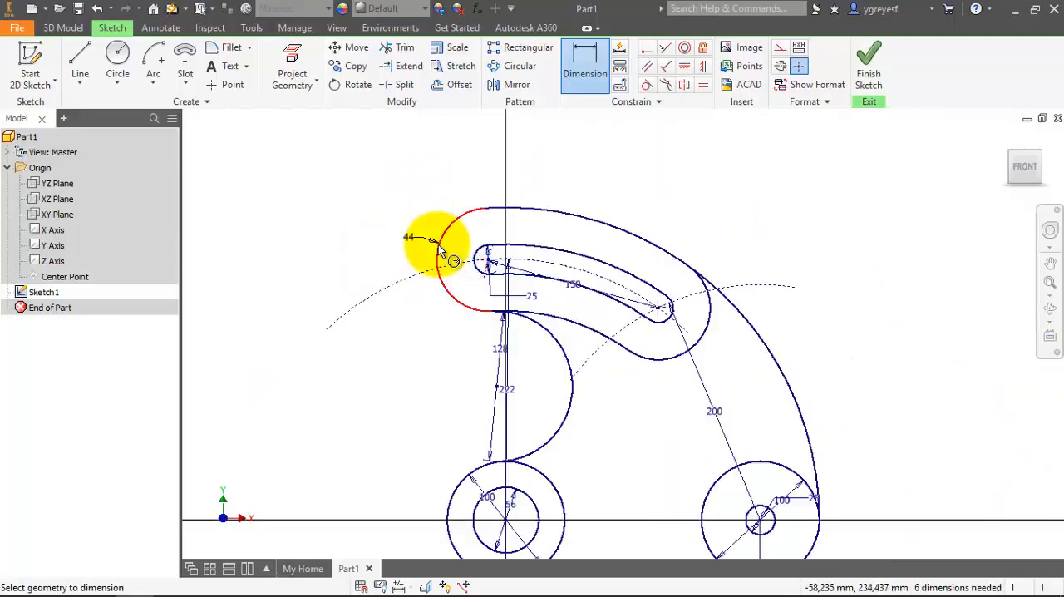
{"action": "scroll", "coordinate": [439, 237], "scroll_direction": "up", "scroll_amount": 1}
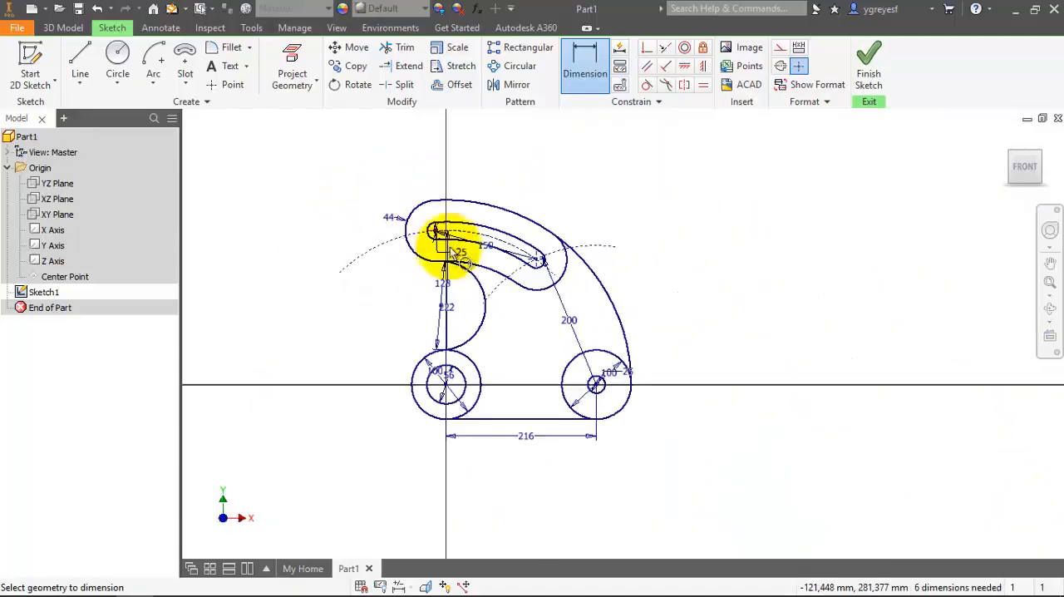
{"action": "scroll", "coordinate": [453, 271], "scroll_direction": "down", "scroll_amount": 2}
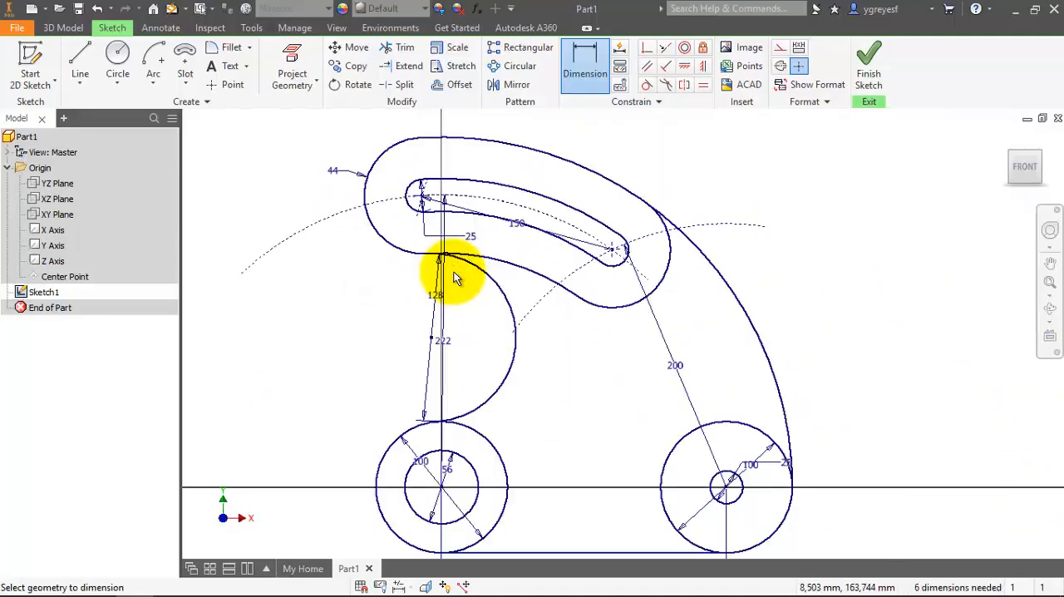
{"action": "scroll", "coordinate": [439, 230], "scroll_direction": "up", "scroll_amount": 2}
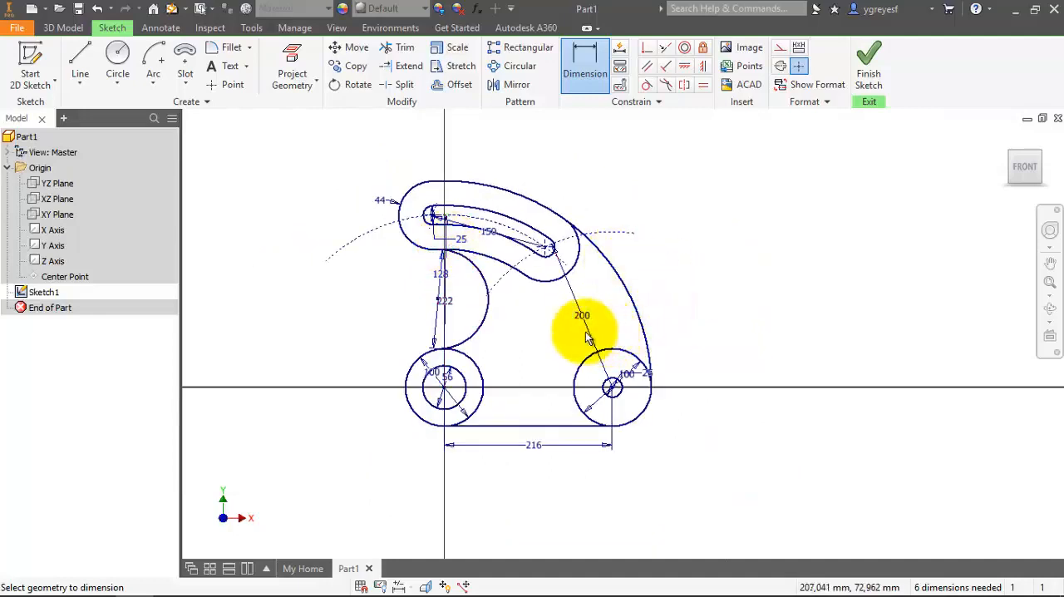
{"action": "scroll", "coordinate": [464, 303], "scroll_direction": "down", "scroll_amount": 2}
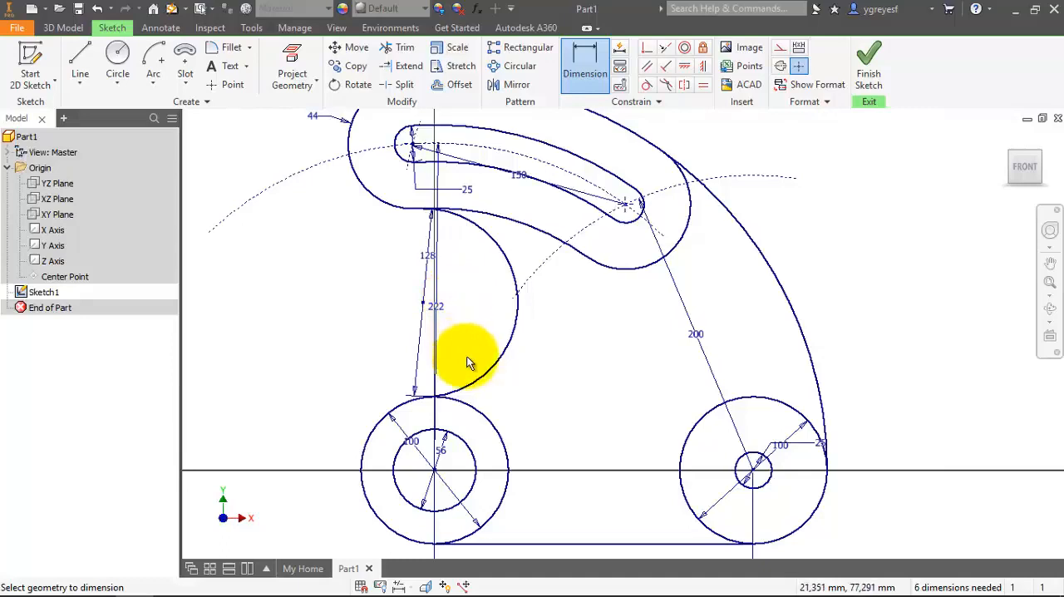
{"action": "scroll", "coordinate": [466, 356], "scroll_direction": "up", "scroll_amount": 3}
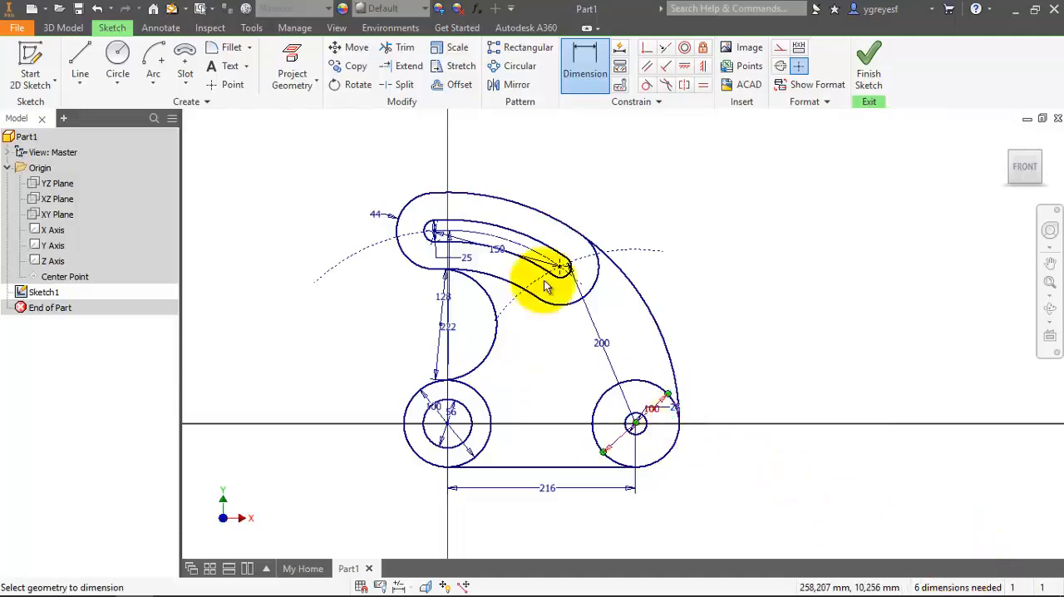
{"action": "key", "text": "Escape"}
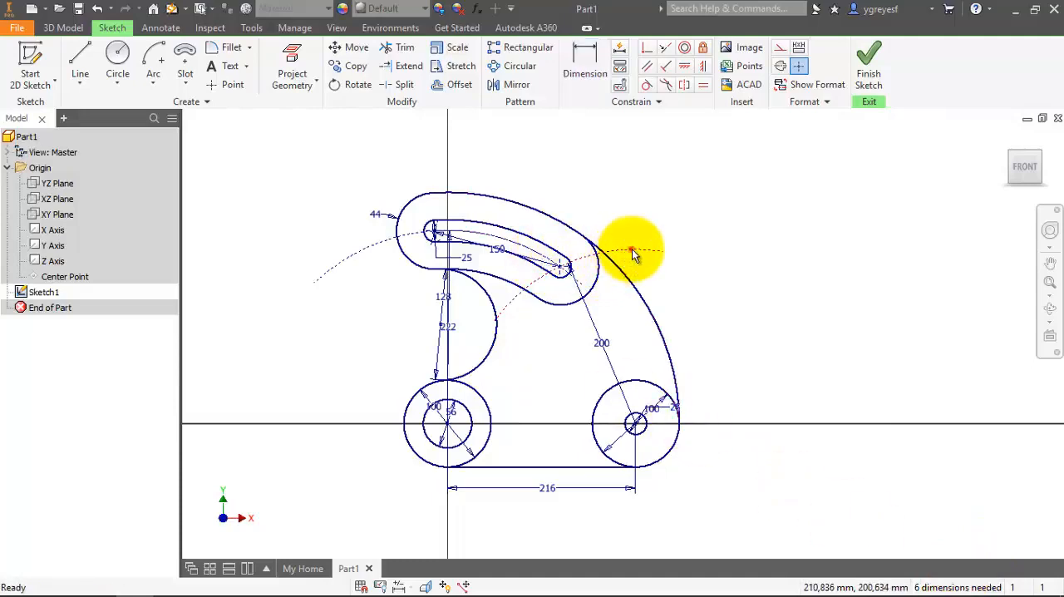
{"action": "left_click", "coordinate": [346, 258]}
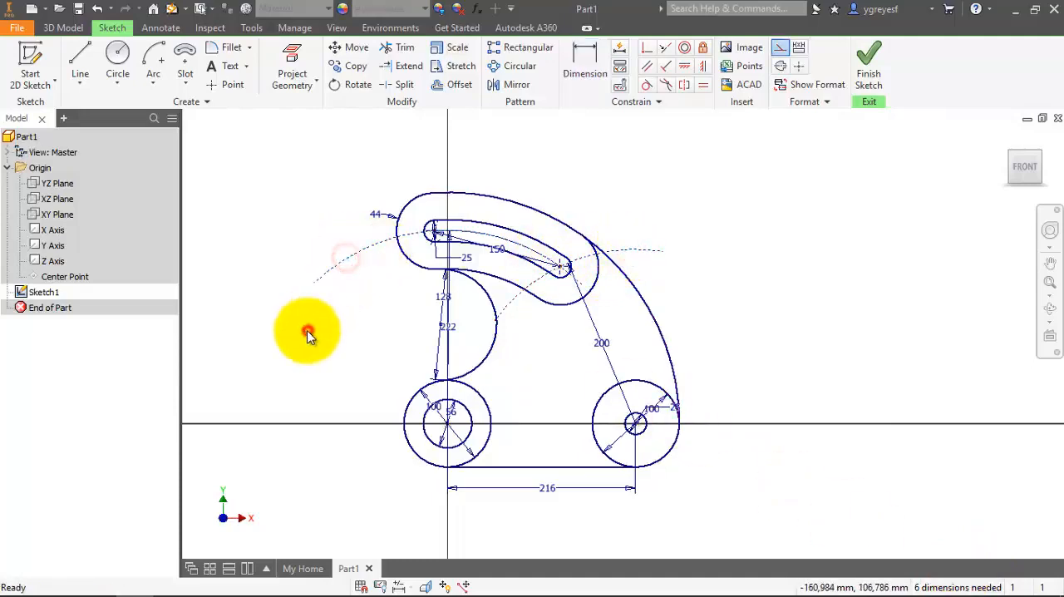
{"action": "left_click", "coordinate": [307, 332]}
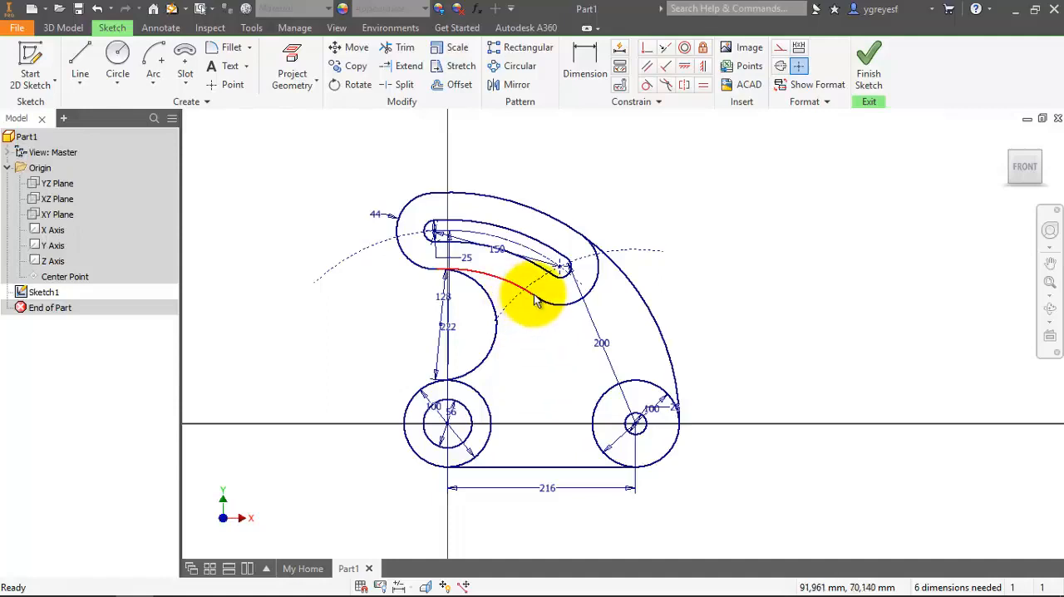
{"action": "left_click", "coordinate": [511, 313]}
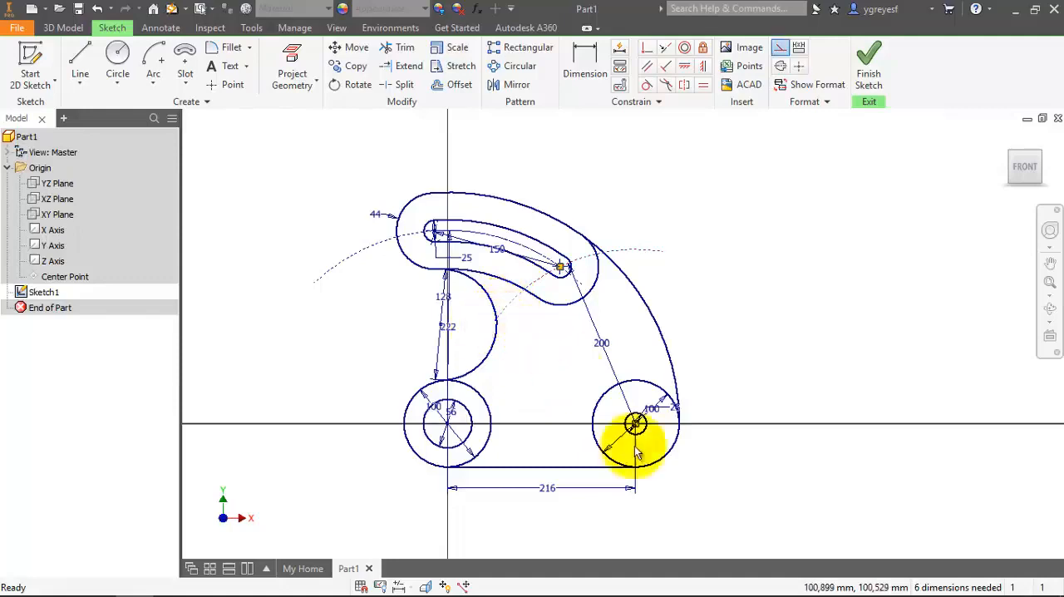